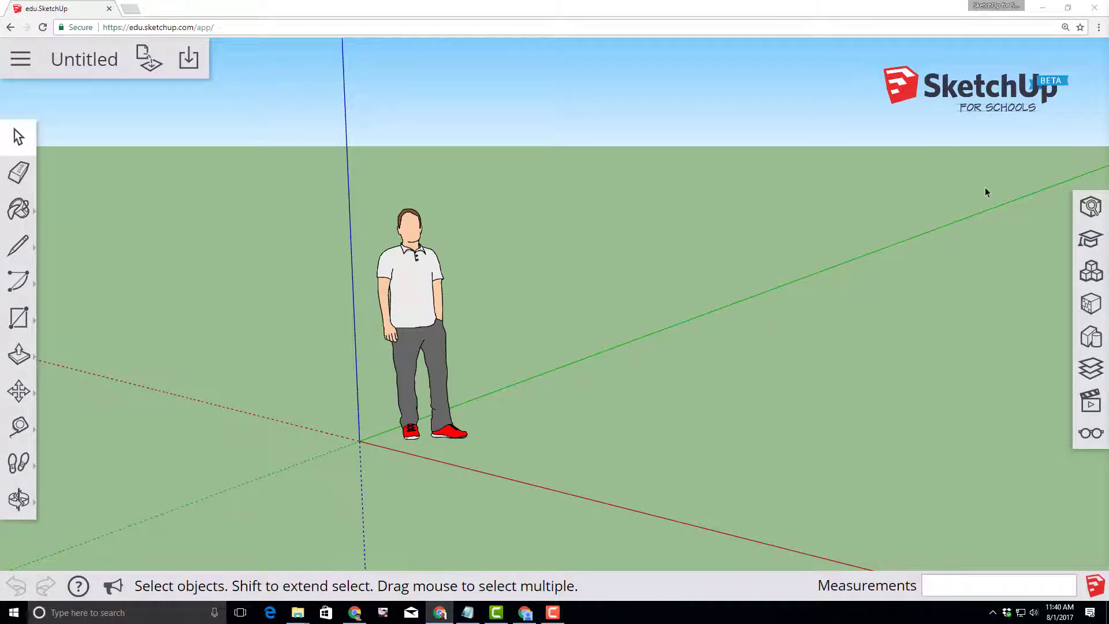
Name the untitled model playship and save it in the "SketchUp Mod..." folder on Google Drive.
{"action": "left_click", "coordinate": [75, 67]}
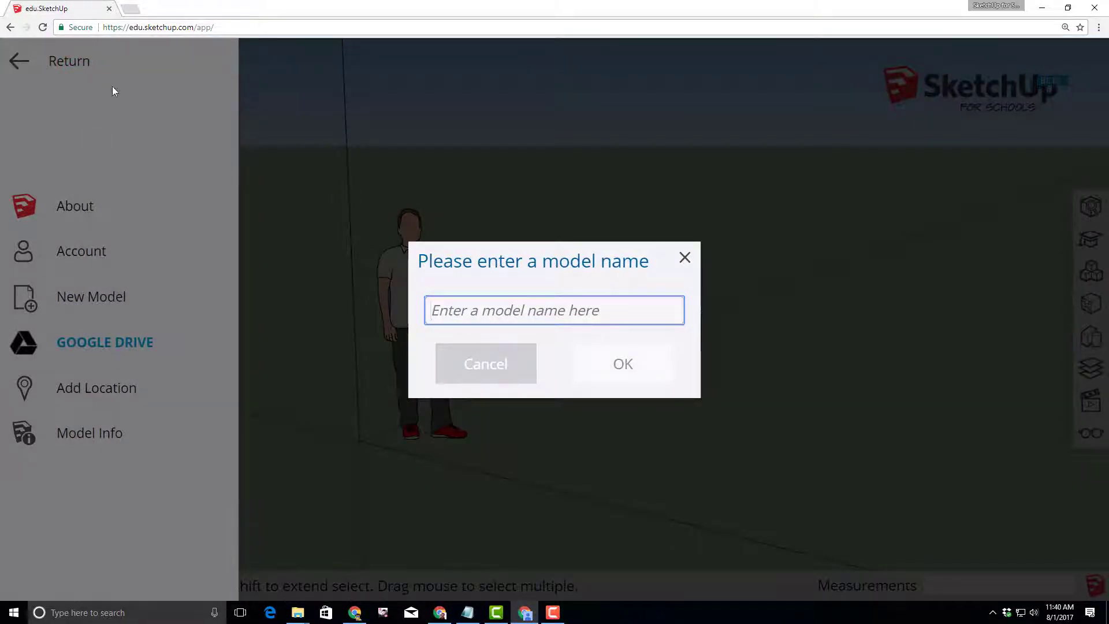
{"action": "left_click", "coordinate": [443, 310]}
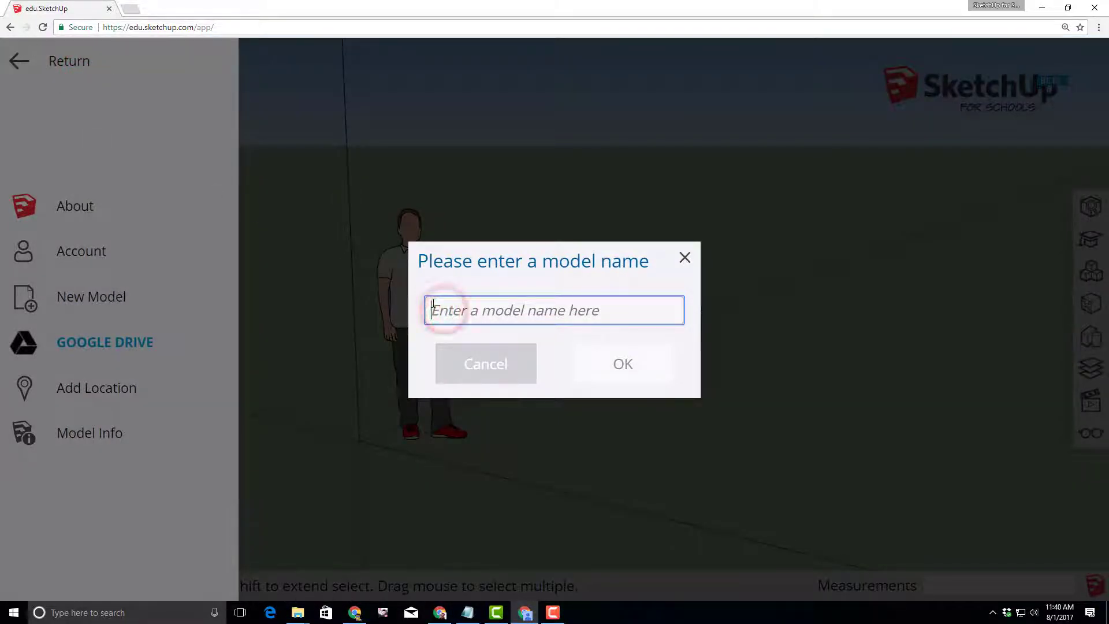
{"action": "type", "text": "playship"}
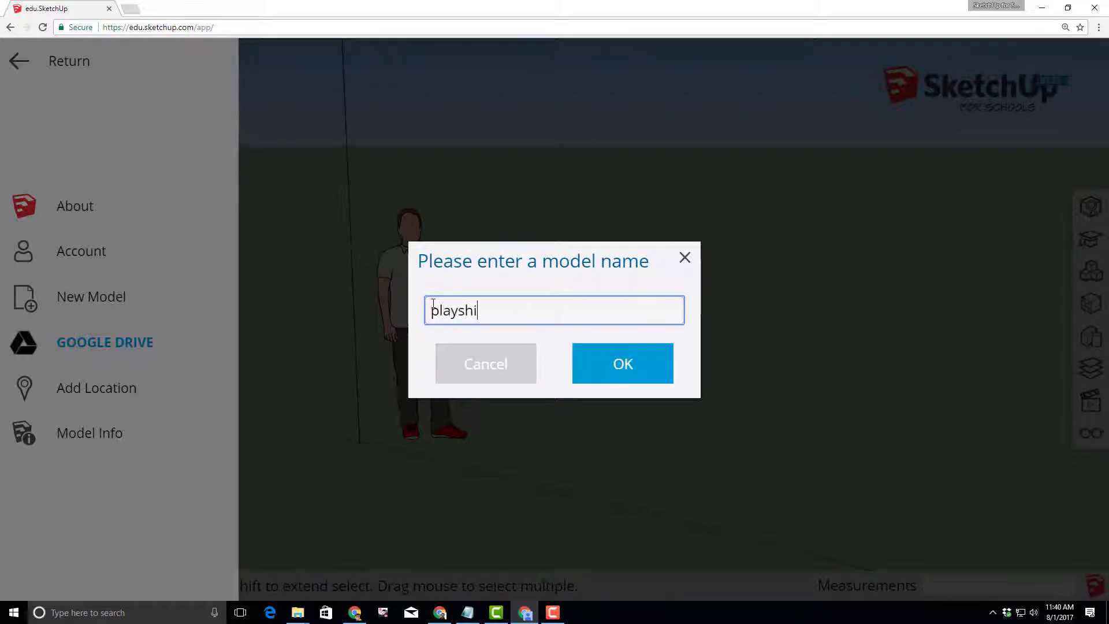
{"action": "left_click", "coordinate": [643, 366]}
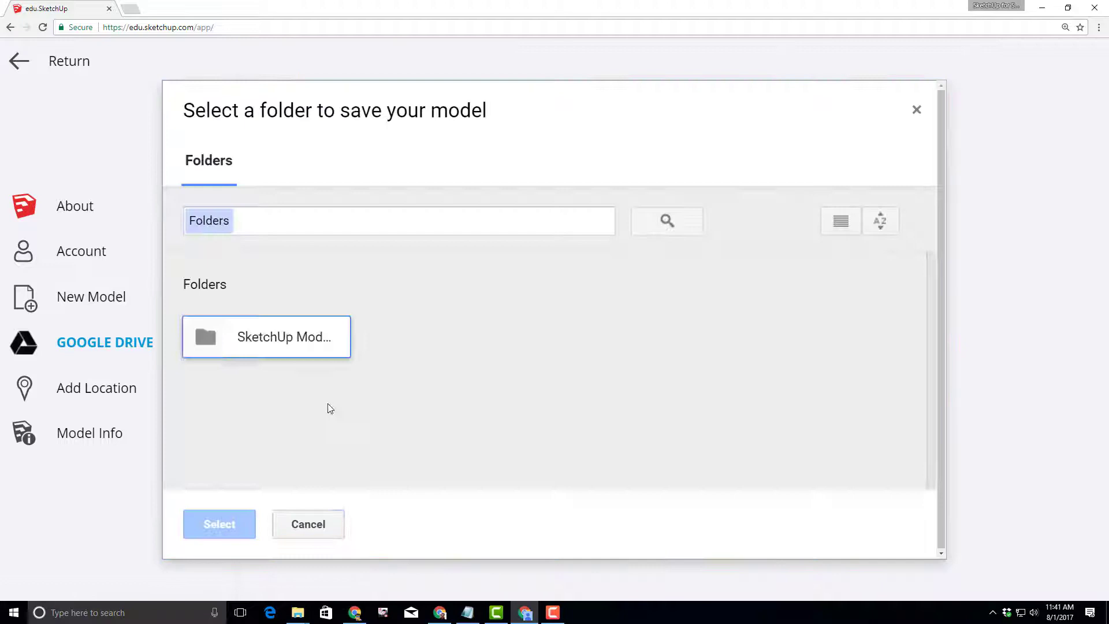
{"action": "left_click", "coordinate": [289, 335]}
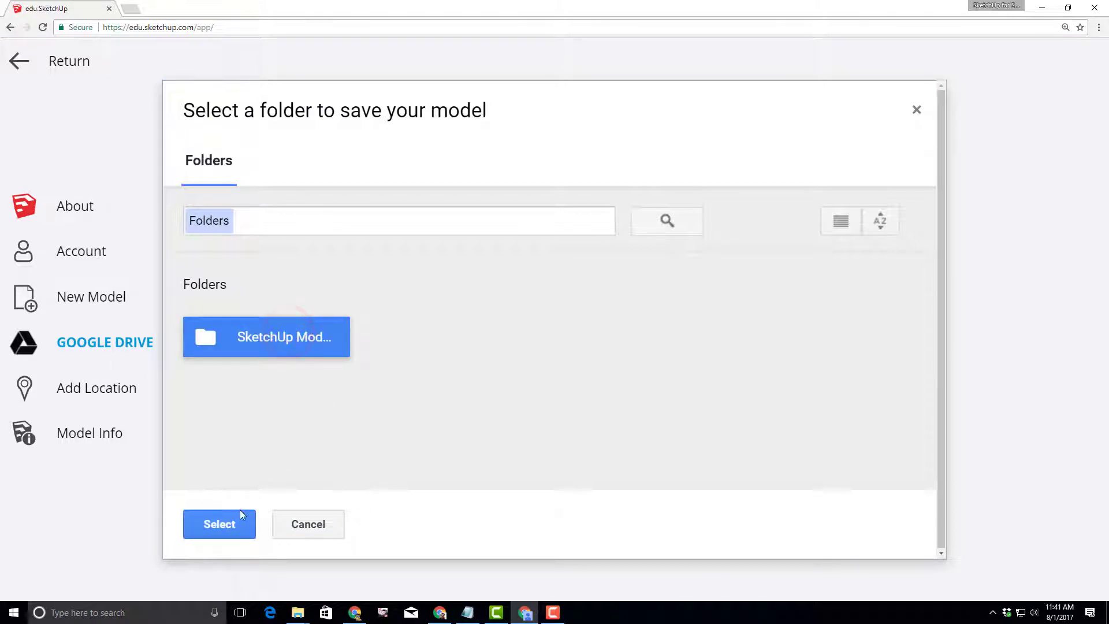
{"action": "left_click", "coordinate": [236, 529]}
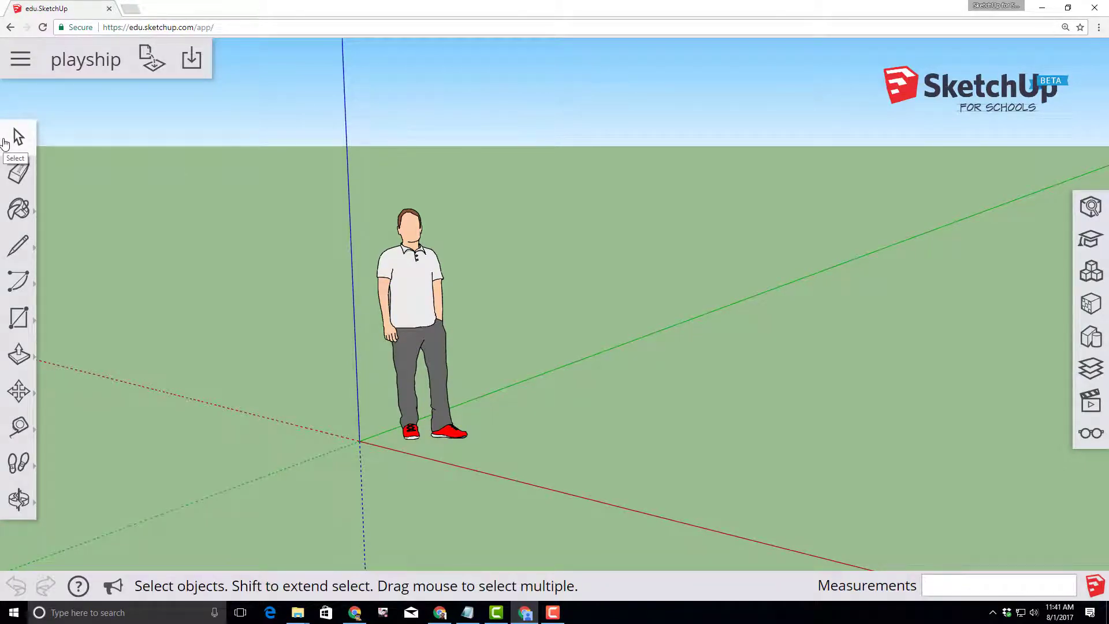
Delete the default human figure standing near the origin.
{"action": "left_click", "coordinate": [6, 143]}
{"action": "left_click", "coordinate": [418, 306]}
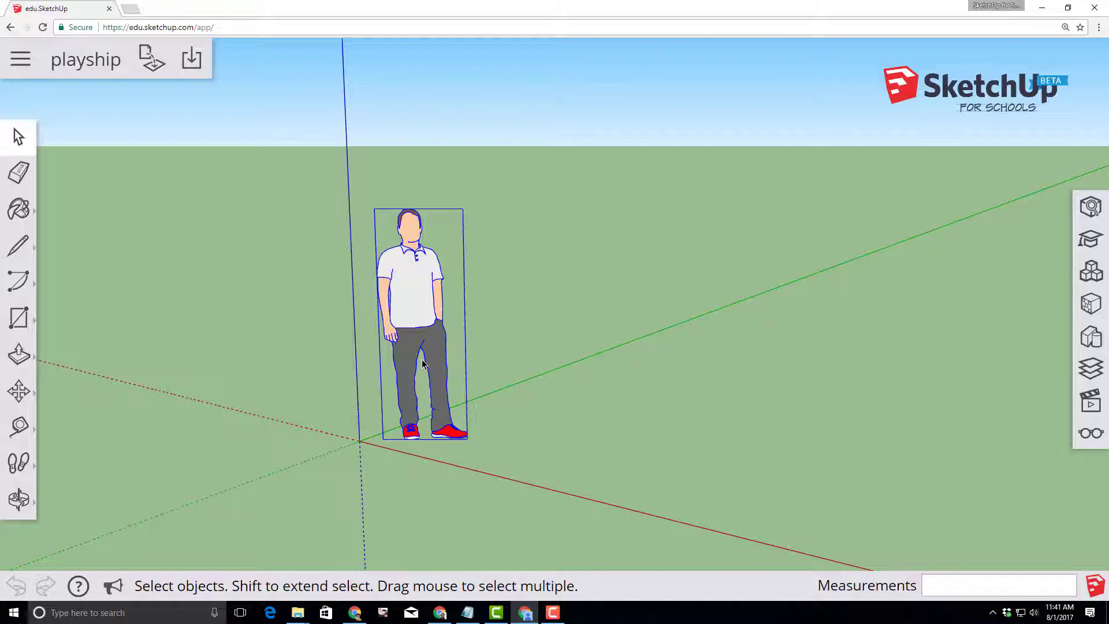
{"action": "key", "text": "Delete"}
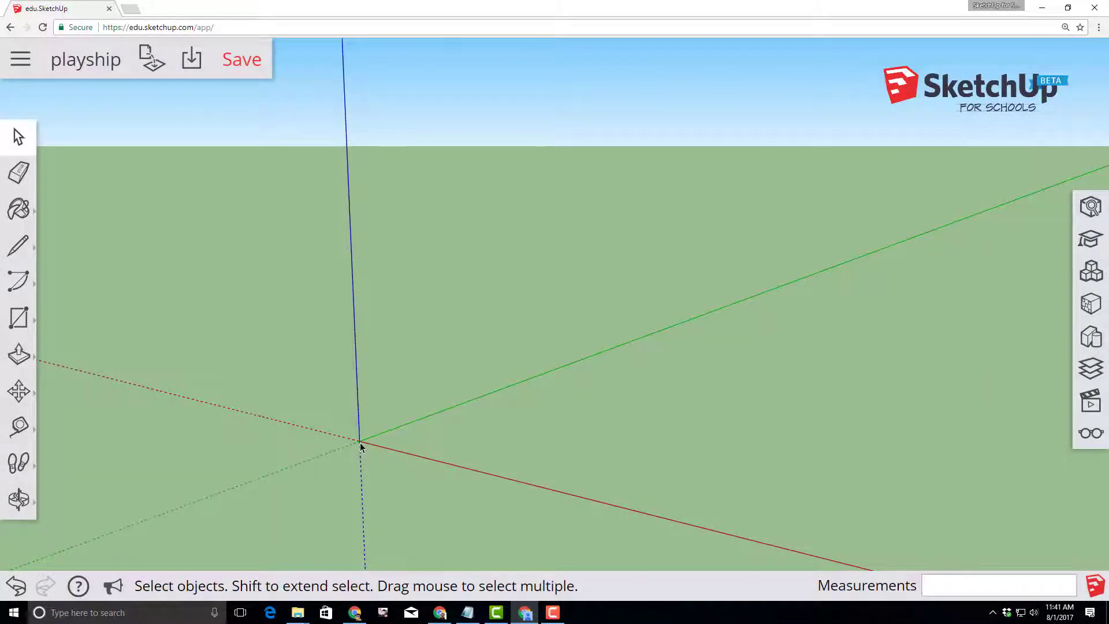
Draw an 8' by 6' rectangle on the ground from the origin, with its 8' side along the red axis.
{"action": "left_click", "coordinate": [19, 322]}
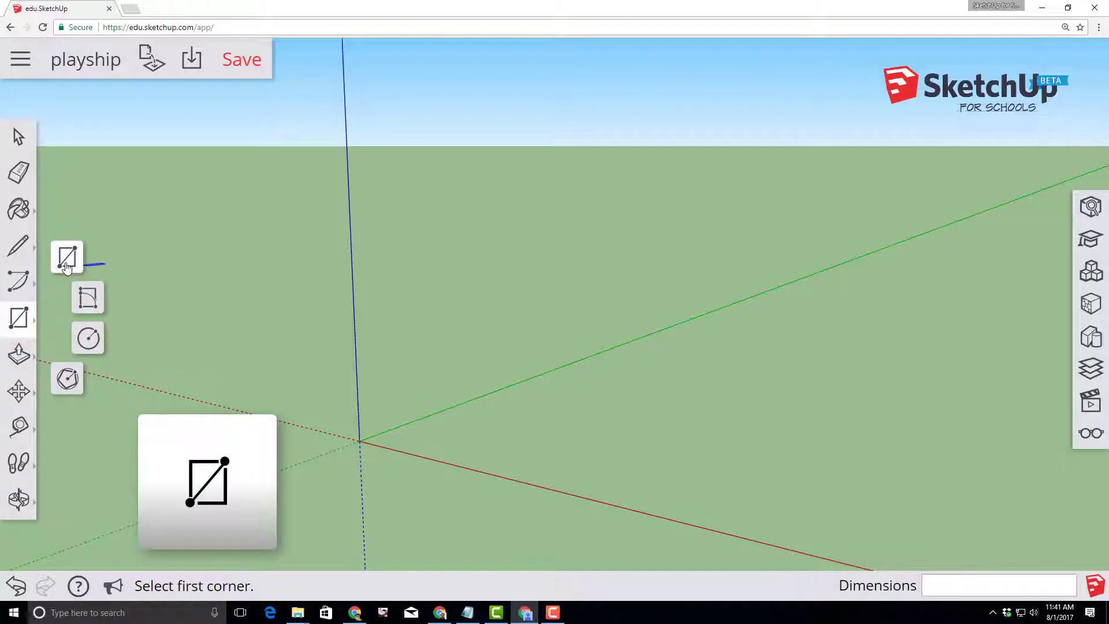
{"action": "left_click", "coordinate": [67, 263]}
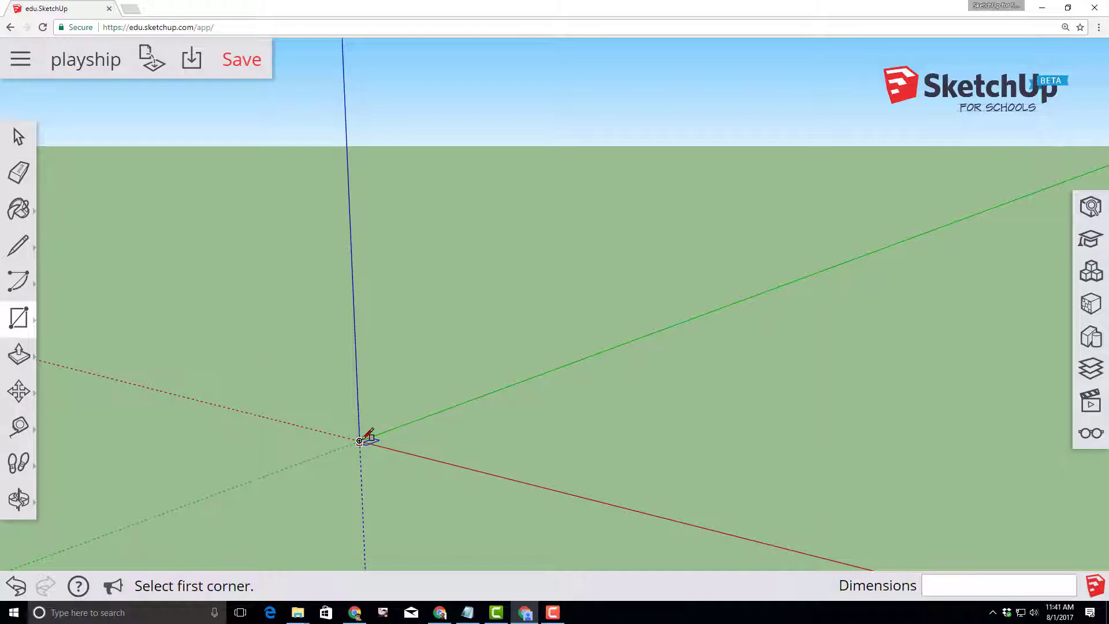
{"action": "left_click", "coordinate": [360, 440]}
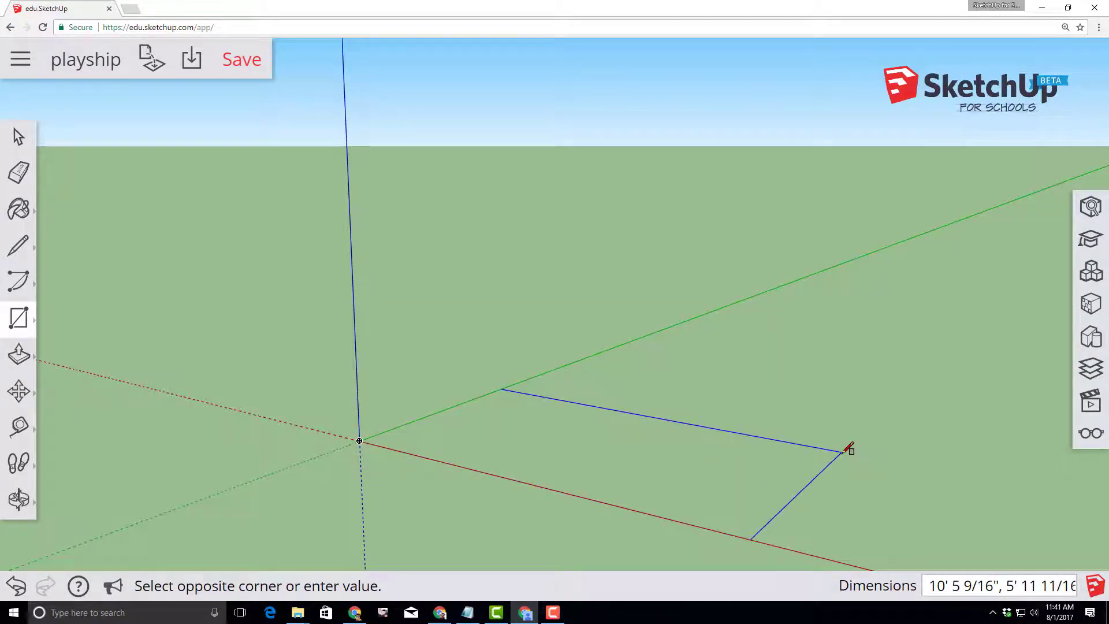
{"action": "type", "text": "8',6"}
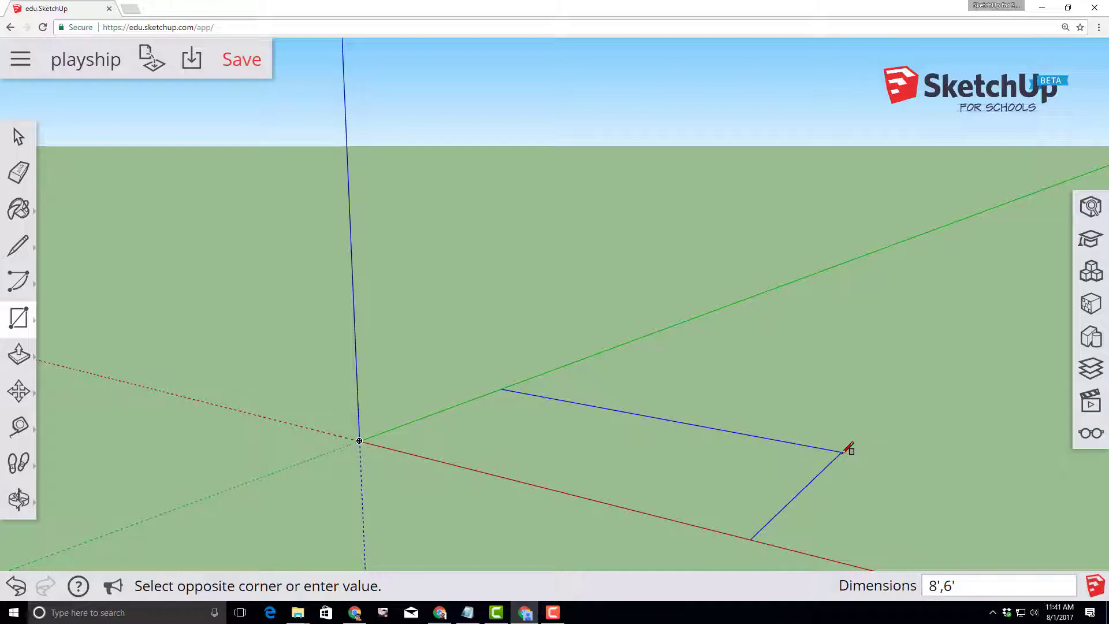
{"action": "key", "text": "Return"}
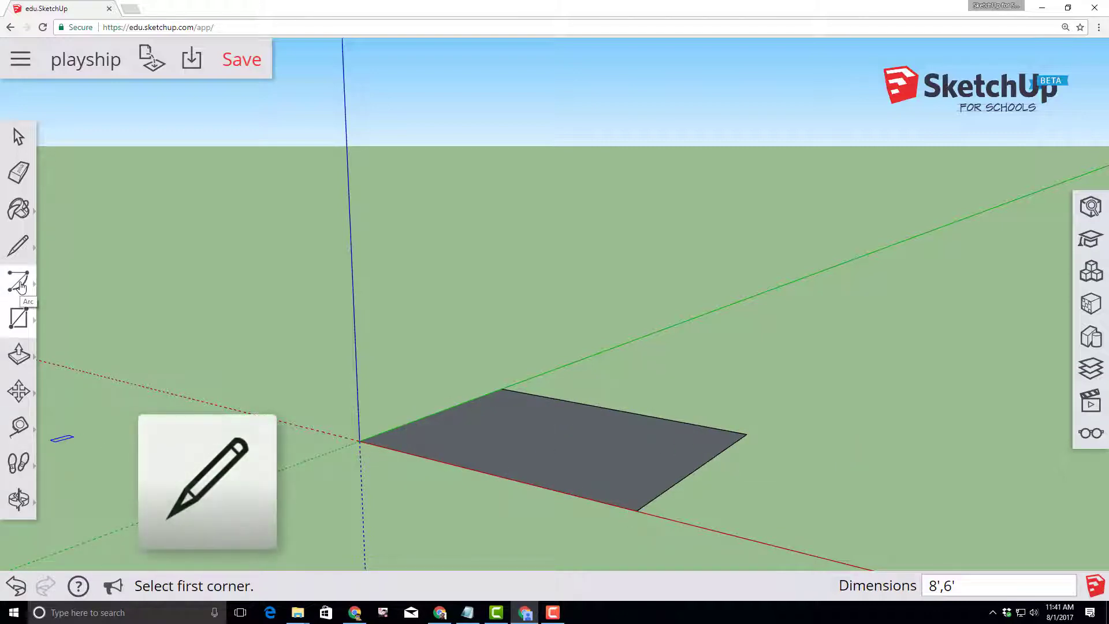
Draw a 4' line outward along the red axis direction from the midpoint of the rectangle's far 6' edge.
{"action": "left_click", "coordinate": [18, 245]}
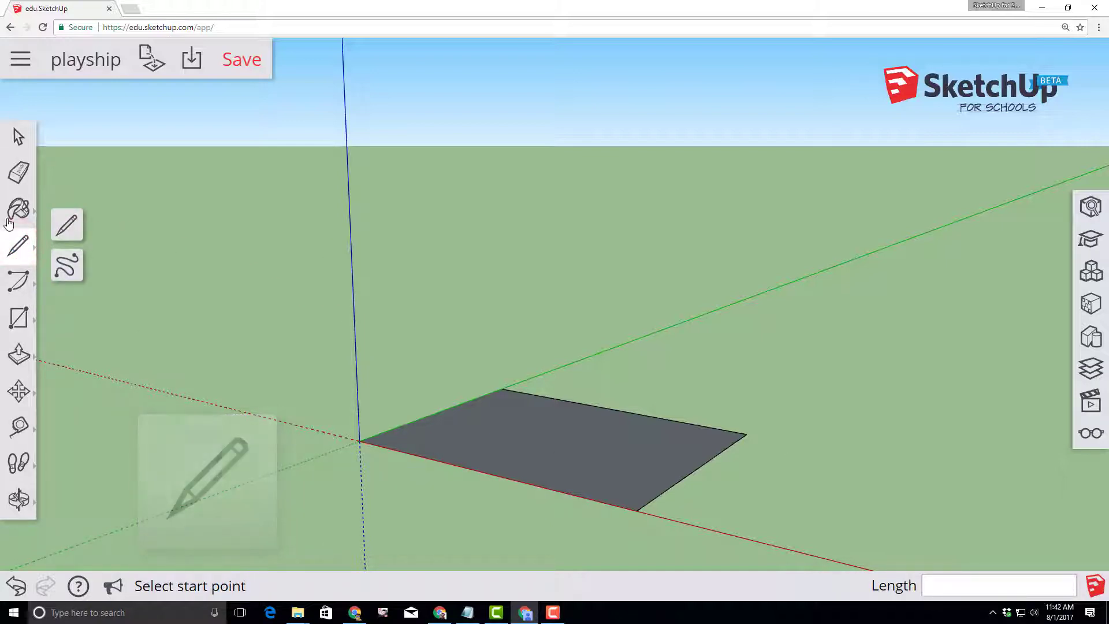
{"action": "left_click", "coordinate": [68, 223]}
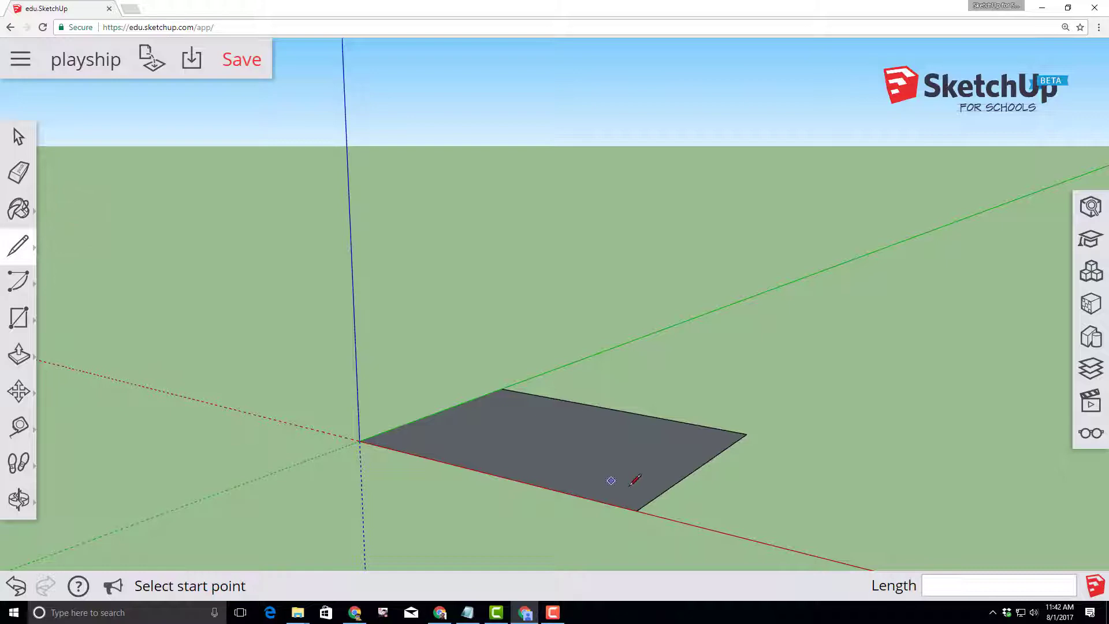
{"action": "left_click", "coordinate": [697, 468]}
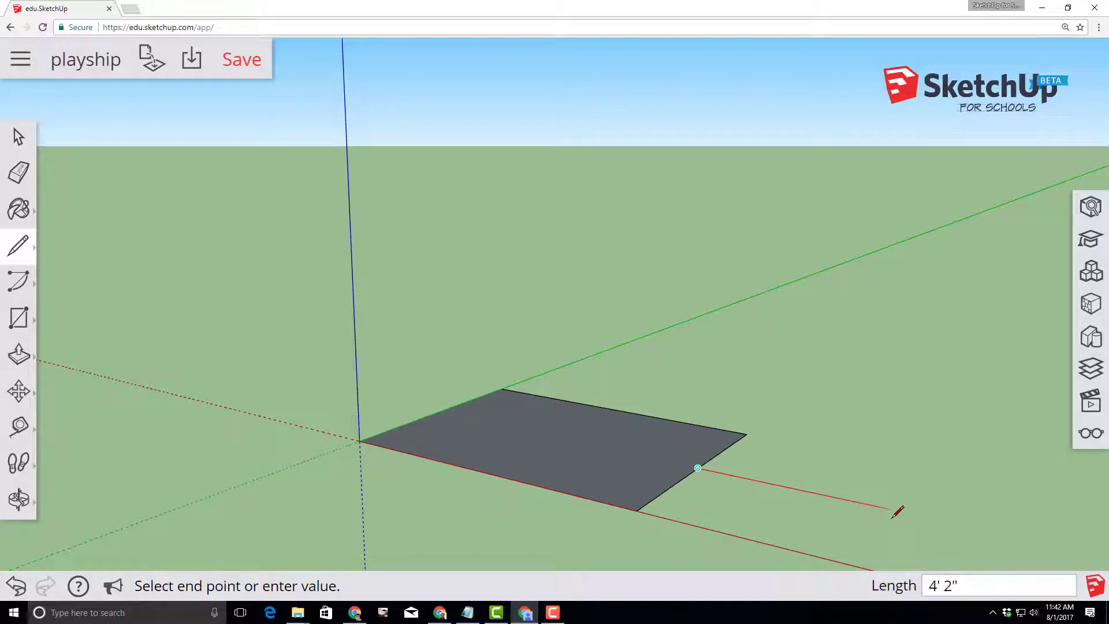
{"action": "type", "text": "4"}
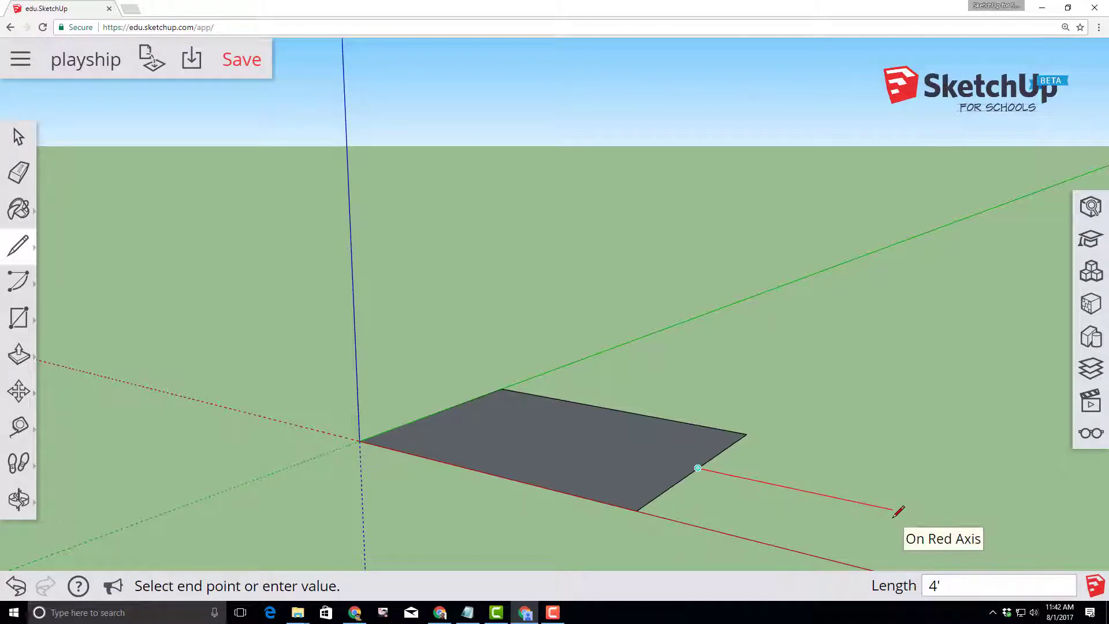
{"action": "type", "text": "'"}
{"action": "key", "text": "Return"}
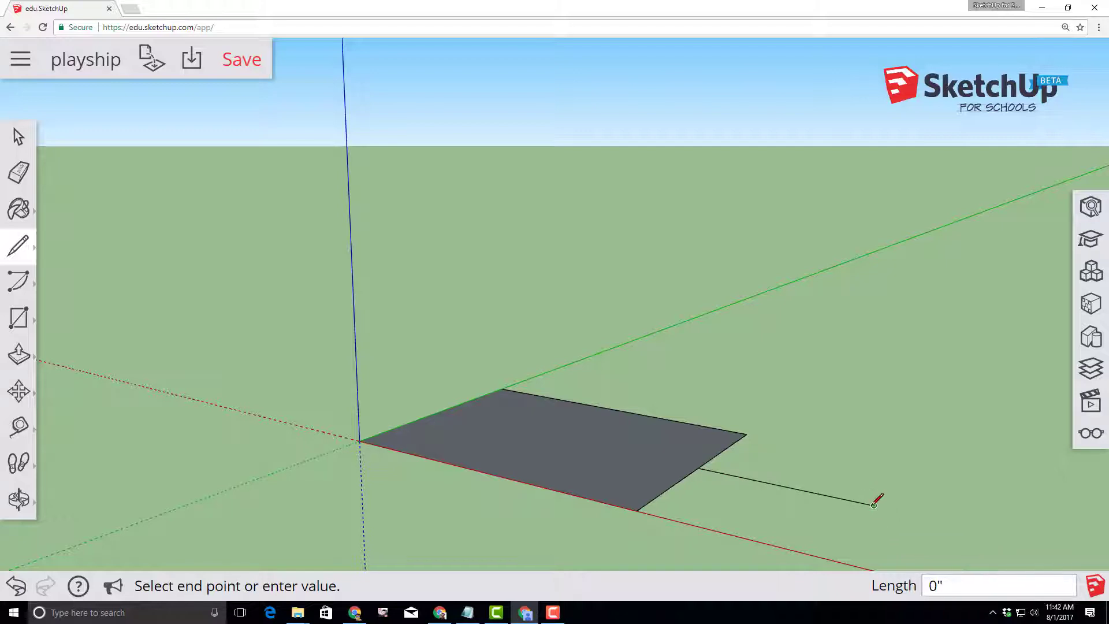
Draw lines from the outer end of the 4' centerline to the rectangle's two adjacent corners, forming a pointed bow.
{"action": "left_click", "coordinate": [873, 505]}
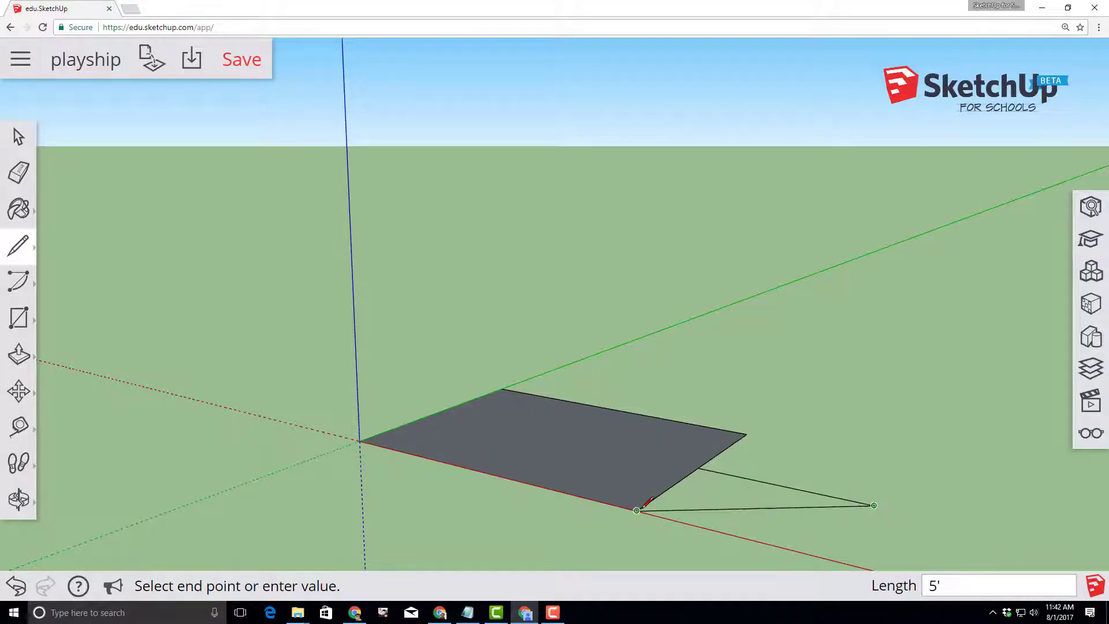
{"action": "left_click", "coordinate": [641, 509]}
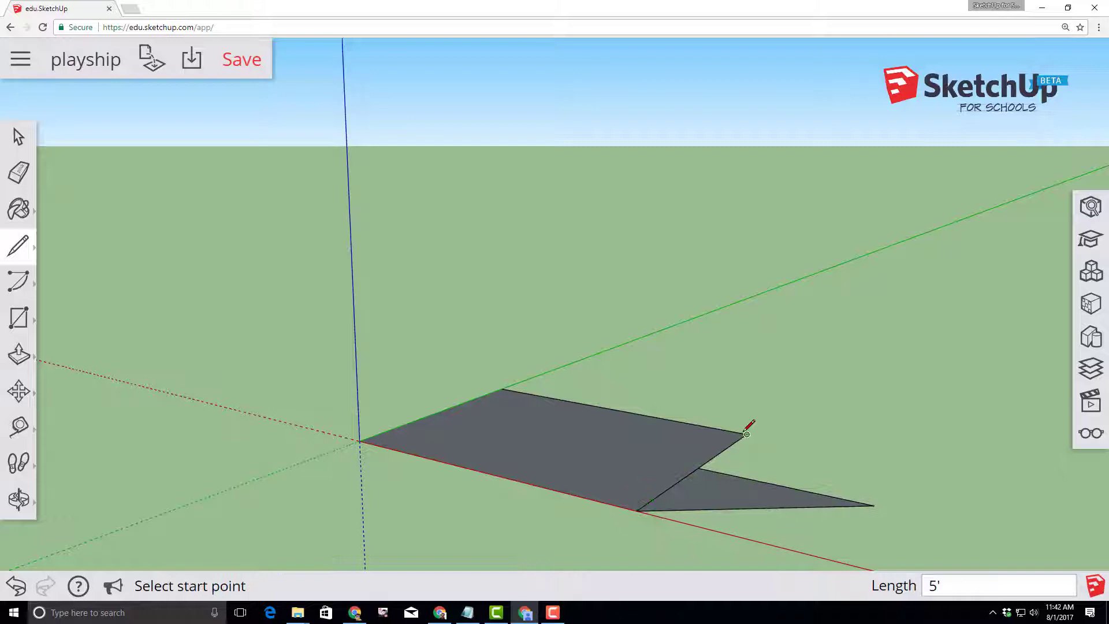
{"action": "left_click", "coordinate": [874, 505]}
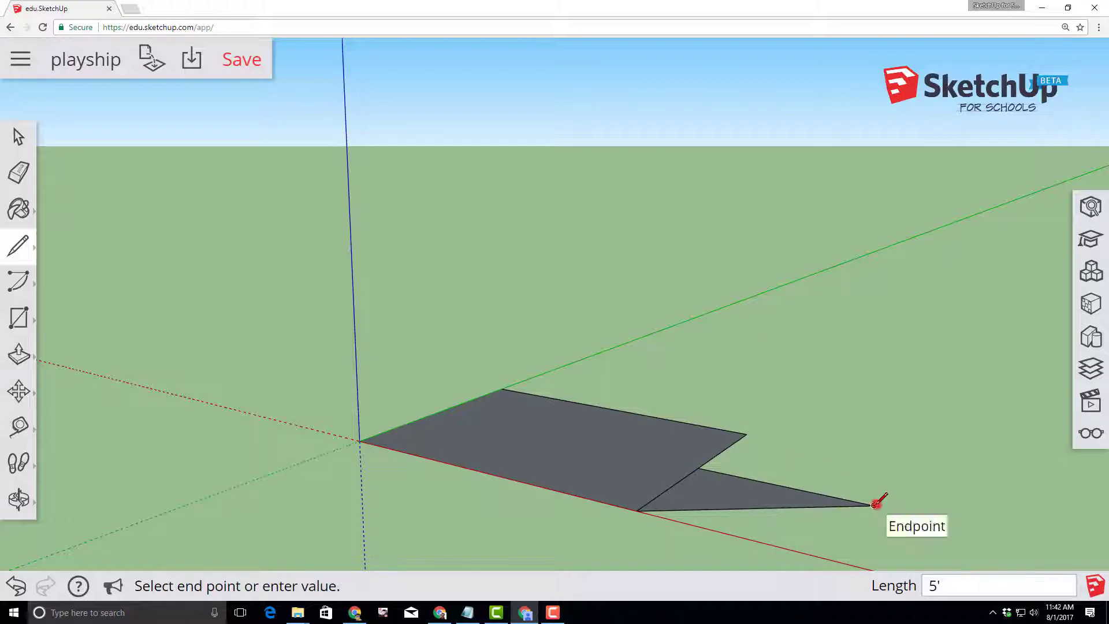
{"action": "left_click", "coordinate": [747, 434]}
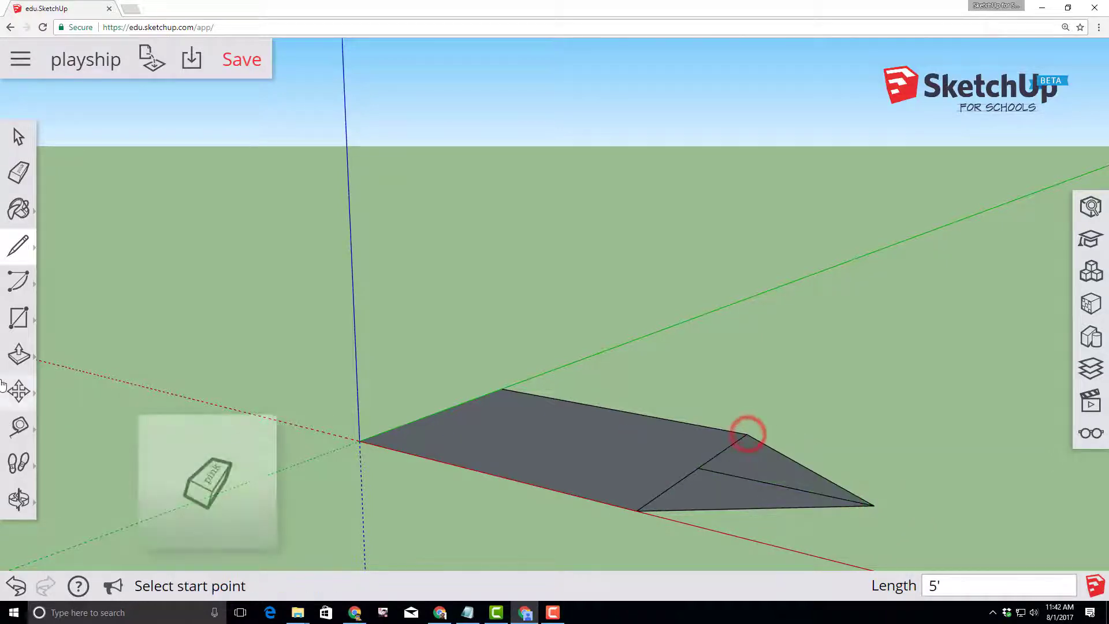
Erase the centerline and the dividing edge between the rectangle and the bow, leaving a single hull-shaped face.
{"action": "left_click", "coordinate": [18, 173]}
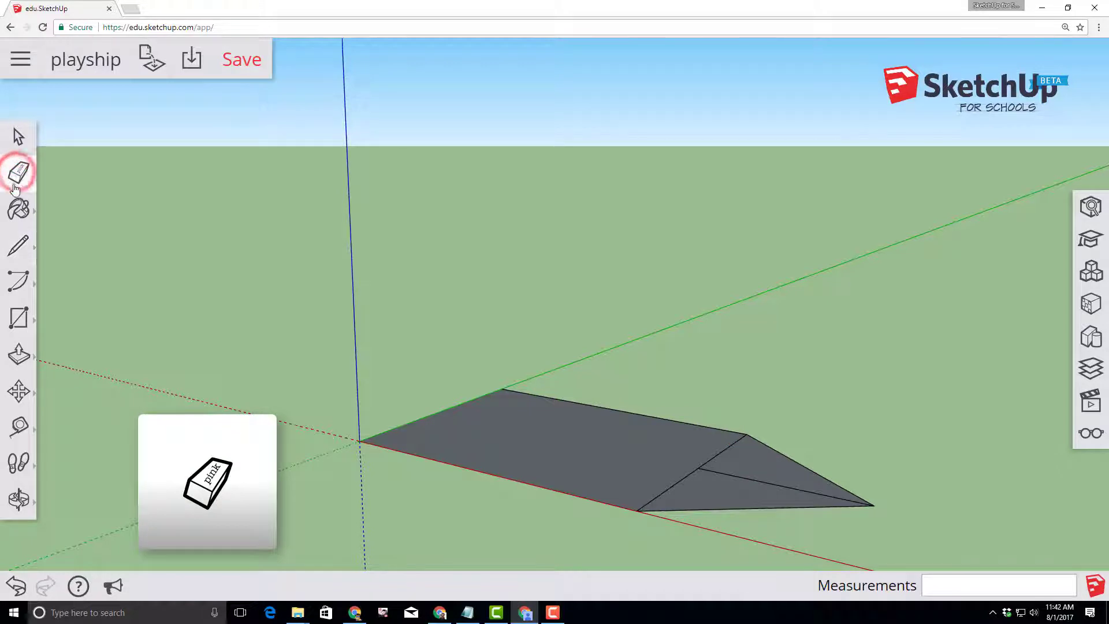
{"action": "left_click", "coordinate": [701, 468]}
{"action": "left_click", "coordinate": [698, 469]}
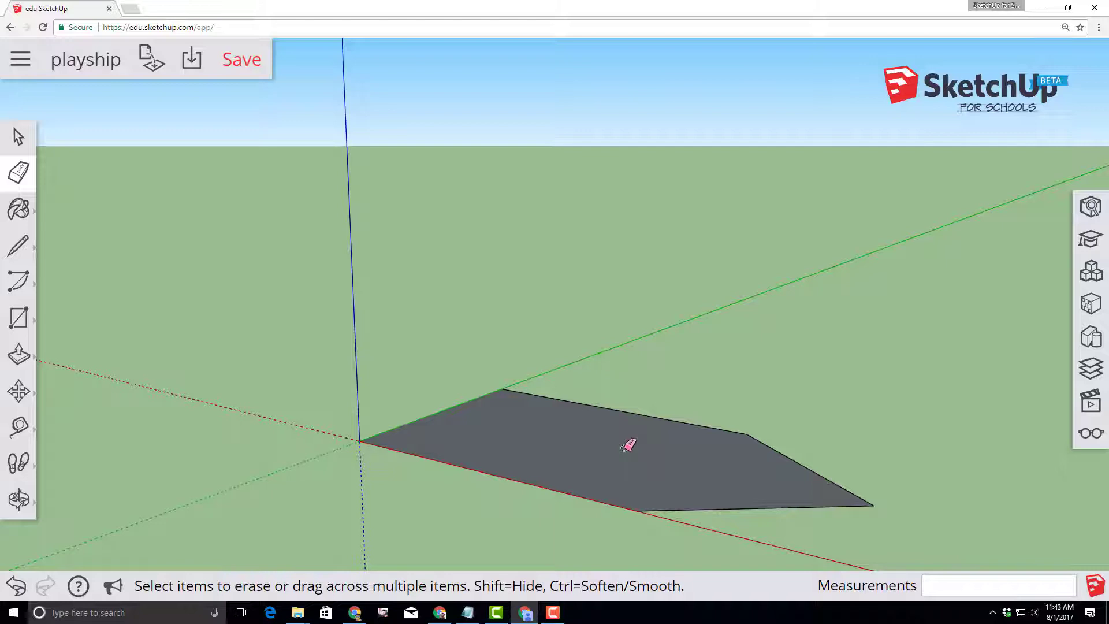
Push/Pull the hull-shaped face upward by 1' 6".
{"action": "key", "text": "p"}
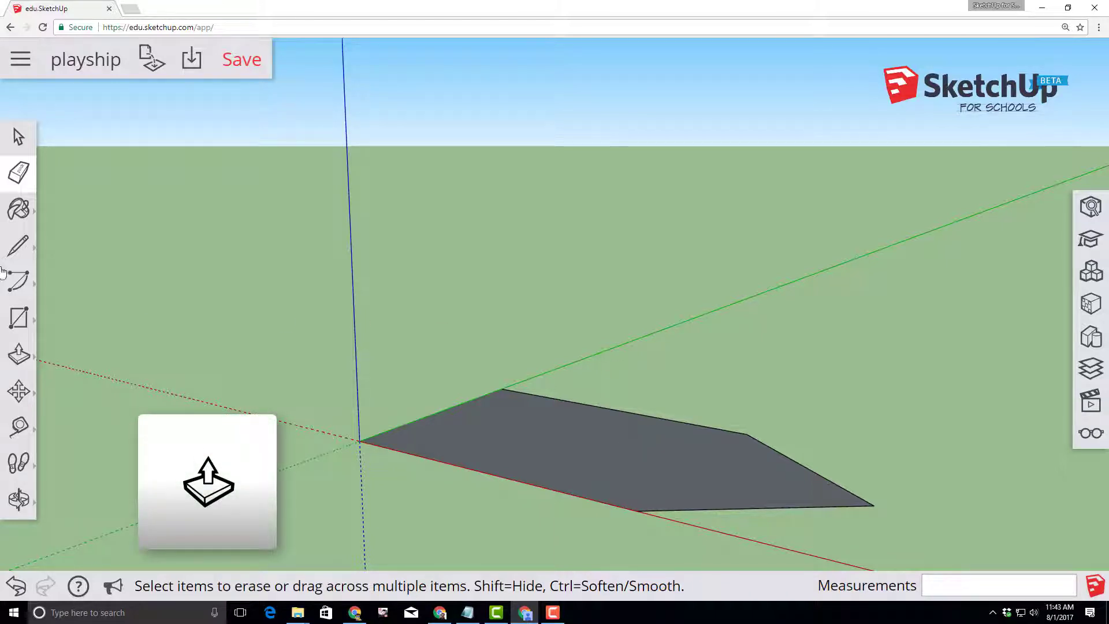
{"action": "left_click", "coordinate": [17, 361]}
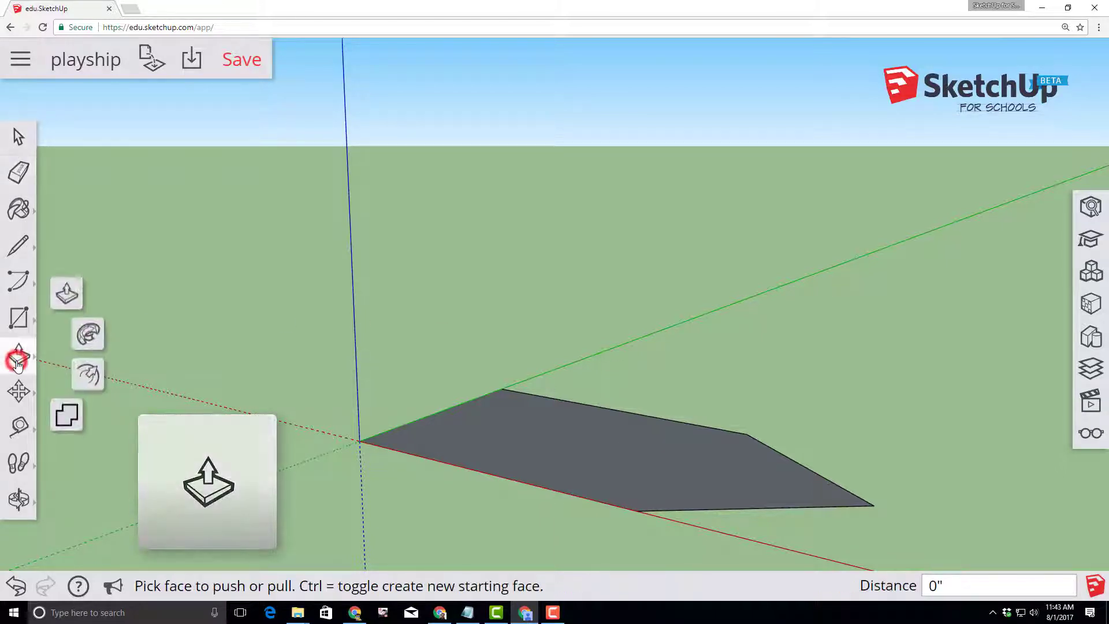
{"action": "left_click", "coordinate": [69, 296]}
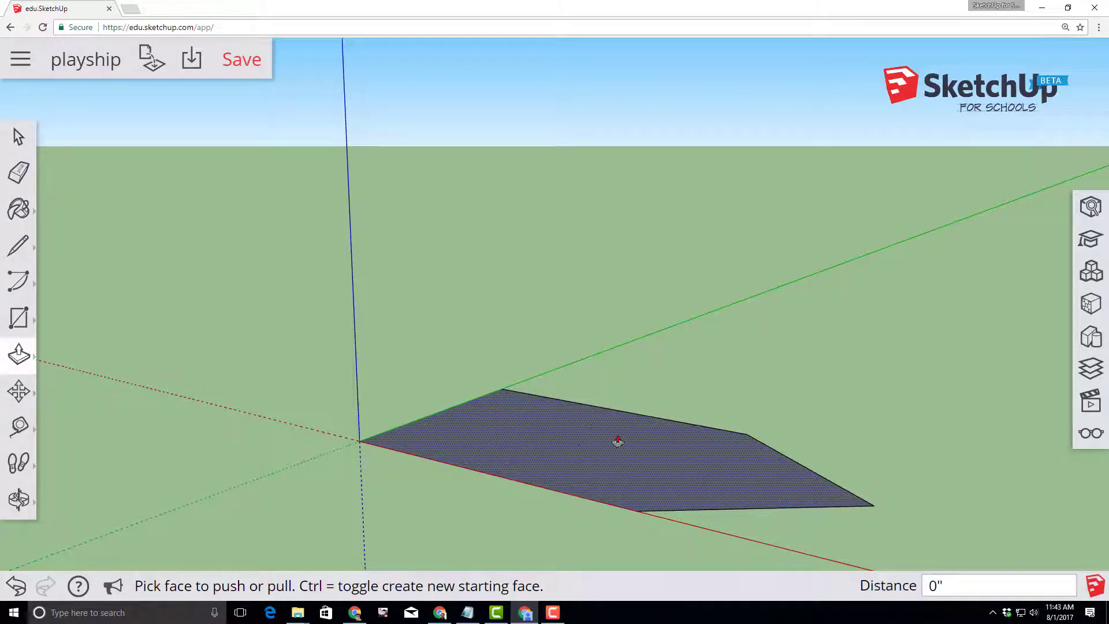
{"action": "left_click", "coordinate": [577, 449]}
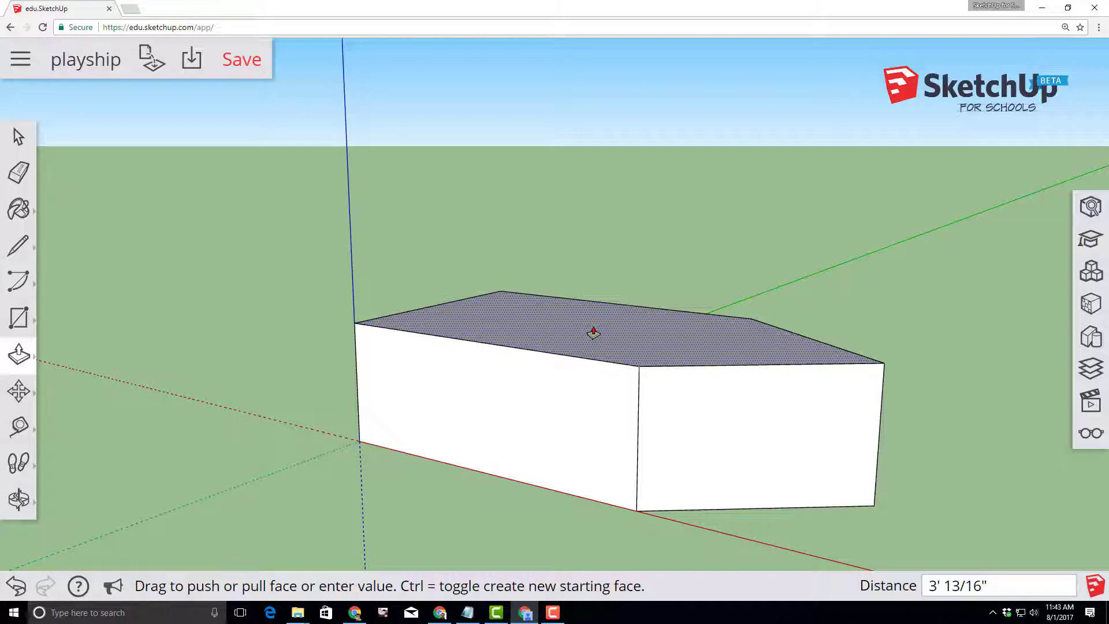
{"action": "type", "text": "1.5"}
{"action": "key", "text": "Return"}
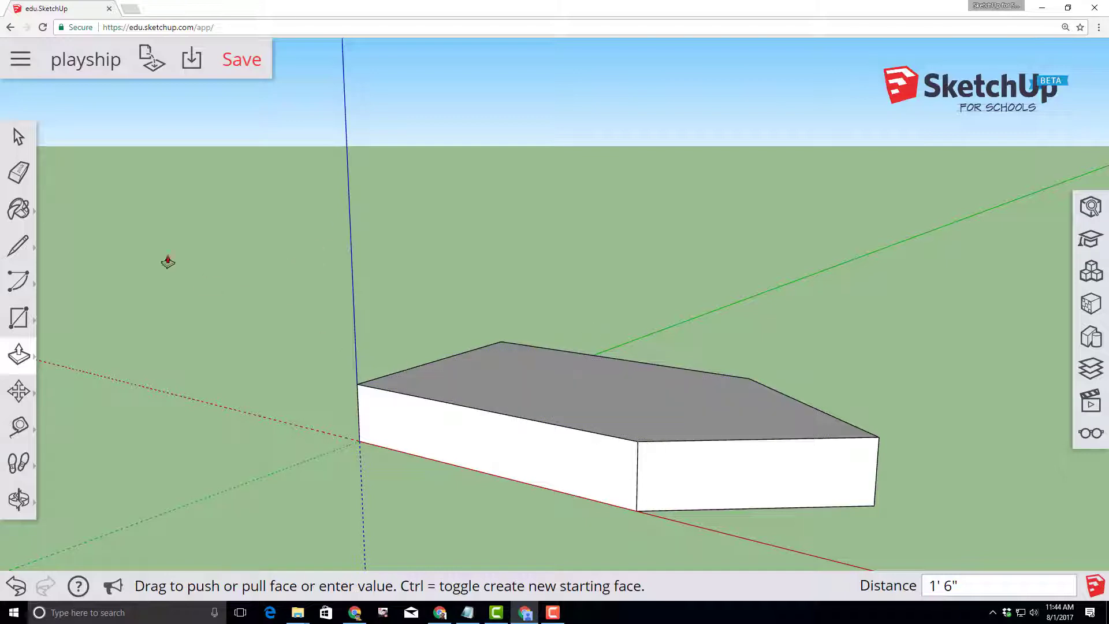
Select the entire hull solid and move it 3' up along the blue axis from its corner at the origin.
{"action": "left_click", "coordinate": [15, 135]}
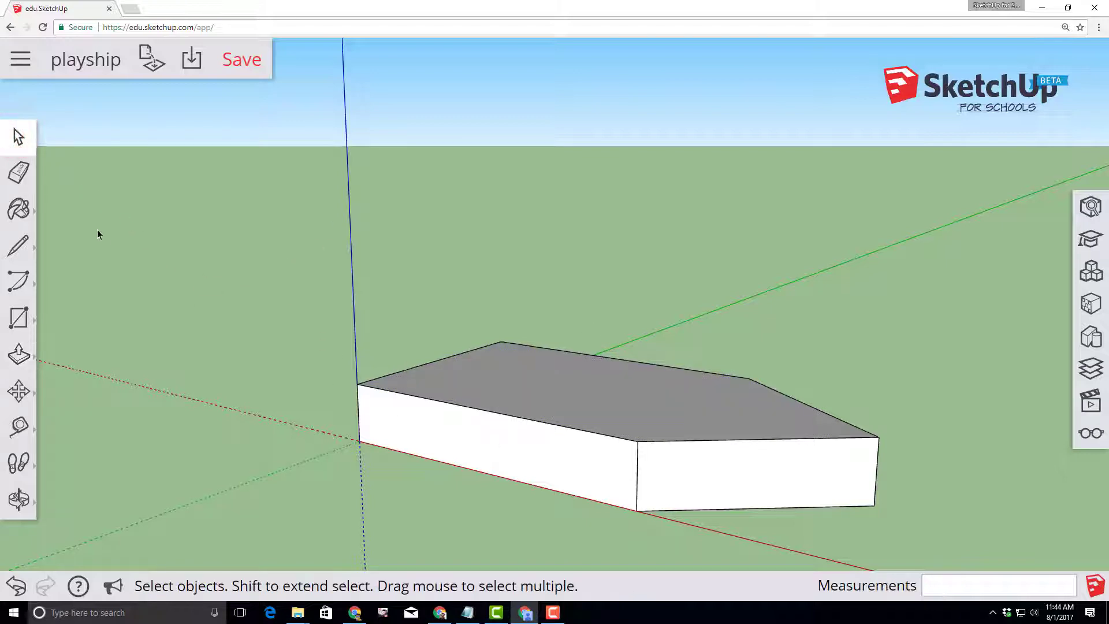
{"action": "triple_click", "coordinate": [556, 453]}
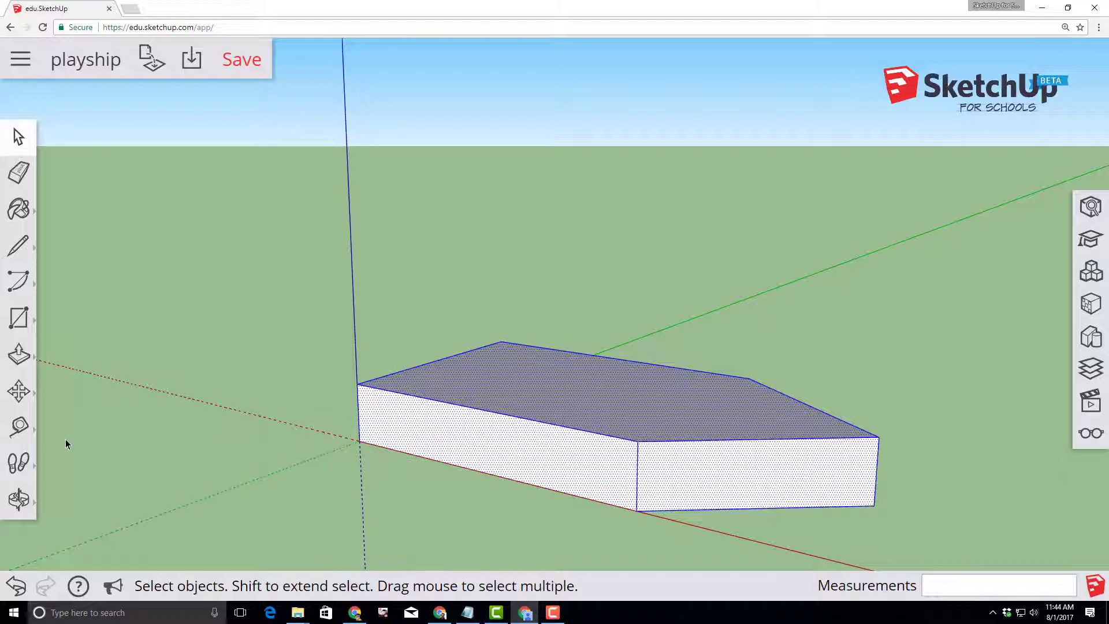
{"action": "left_click", "coordinate": [19, 393]}
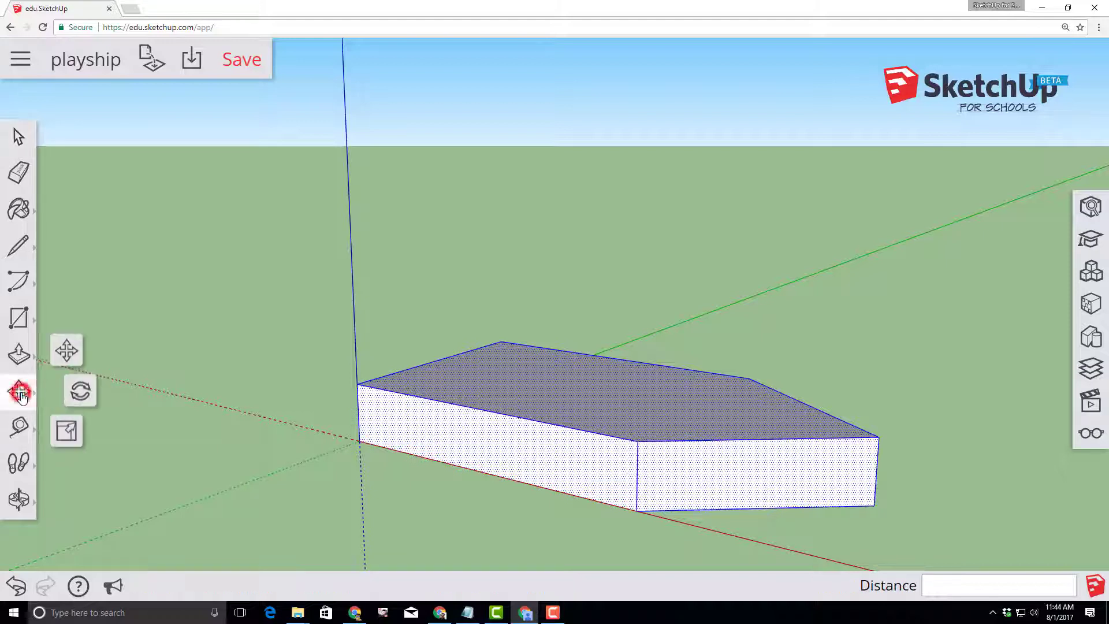
{"action": "left_click", "coordinate": [67, 351]}
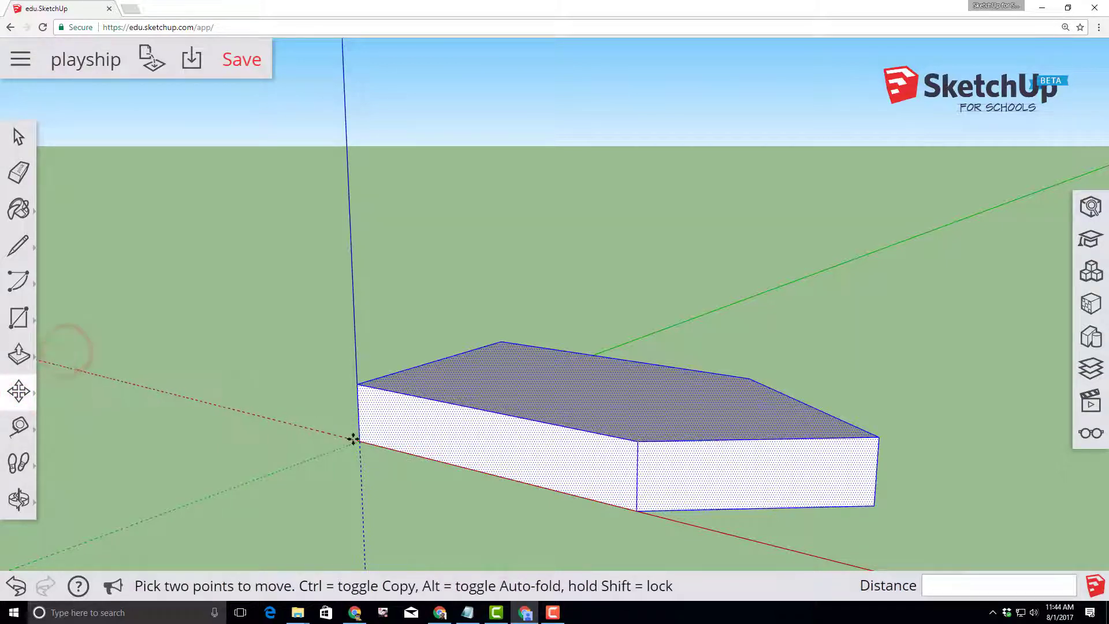
{"action": "left_click", "coordinate": [361, 441]}
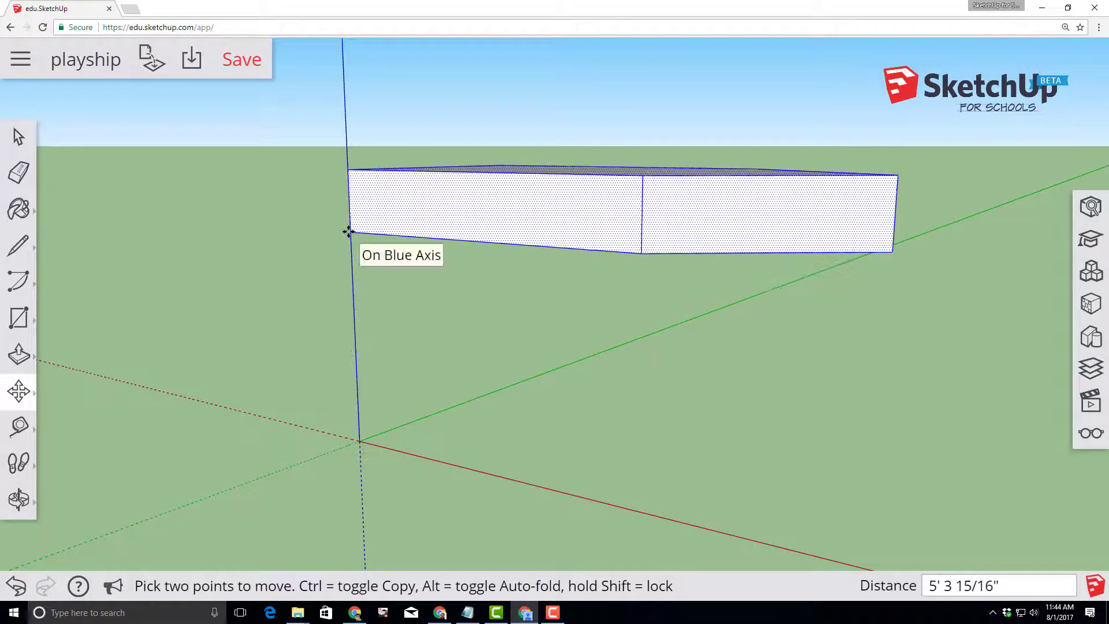
{"action": "type", "text": "3"}
{"action": "key", "text": "Return"}
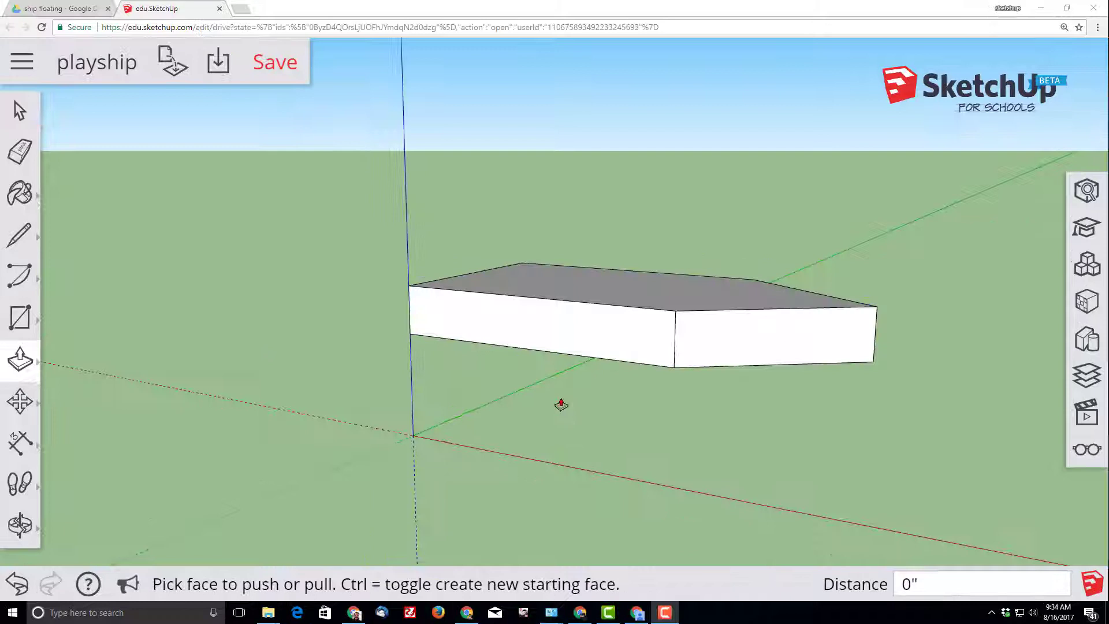
Save the model, and offset the outline of the hull's underside face inward by 1'.
{"action": "left_click", "coordinate": [271, 66]}
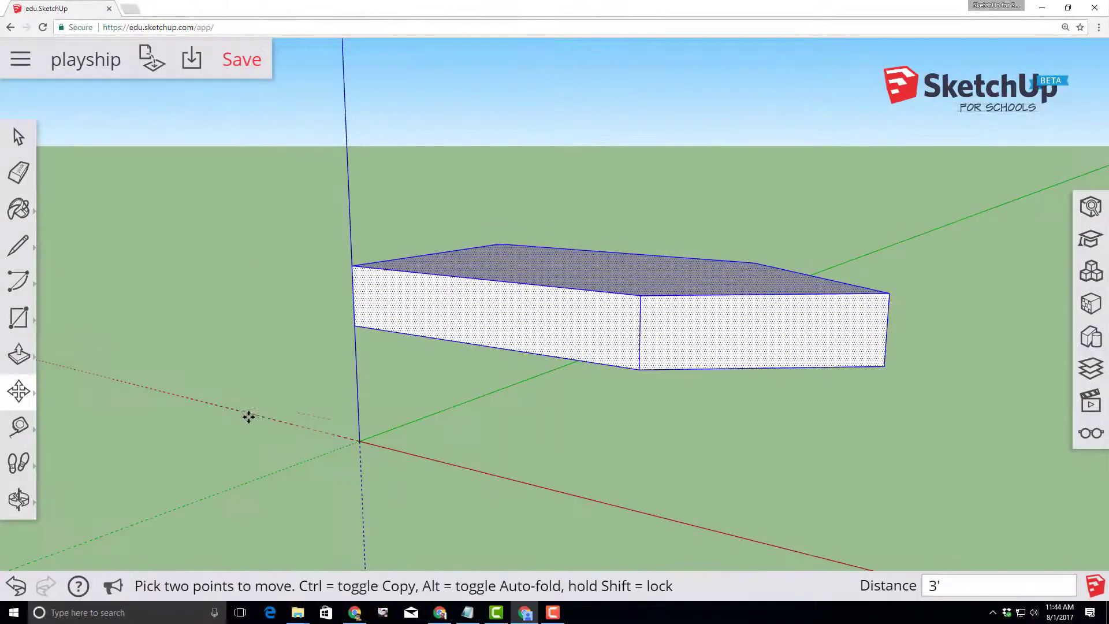
{"action": "middle_click_drag", "start_coordinate": [248, 416], "coordinate": [460, 421]}
{"action": "key", "text": "m"}
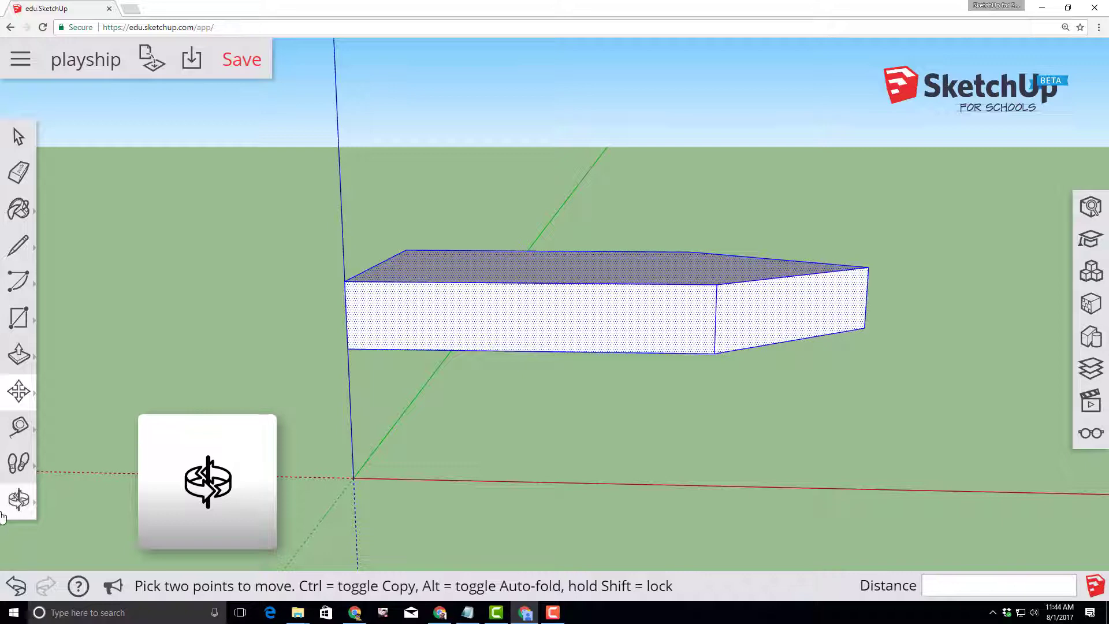
{"action": "left_click", "coordinate": [19, 499]}
{"action": "left_click", "coordinate": [71, 420]}
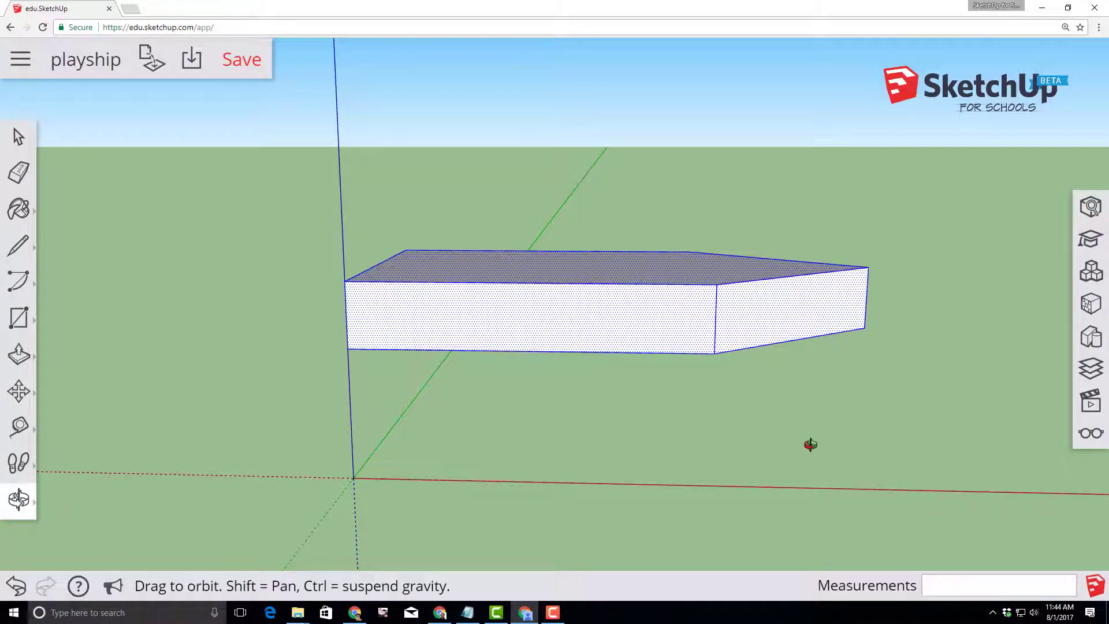
{"action": "left_click_drag", "start_coordinate": [812, 445], "coordinate": [649, 275]}
{"action": "scroll", "coordinate": [683, 351], "scroll_direction": "up", "scroll_amount": 3}
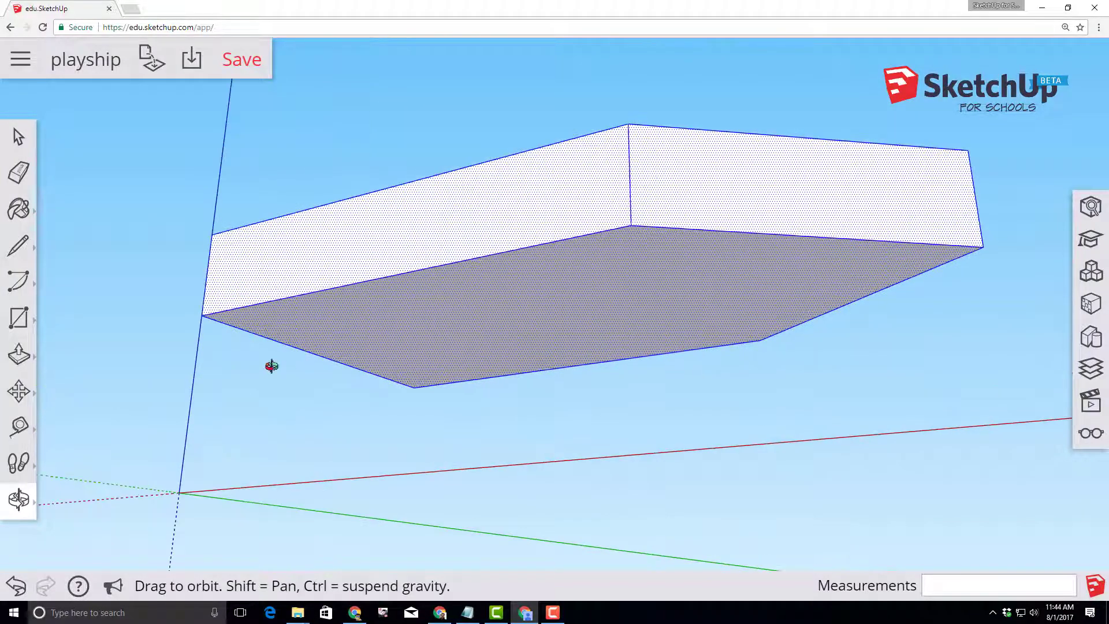
{"action": "left_click", "coordinate": [11, 355]}
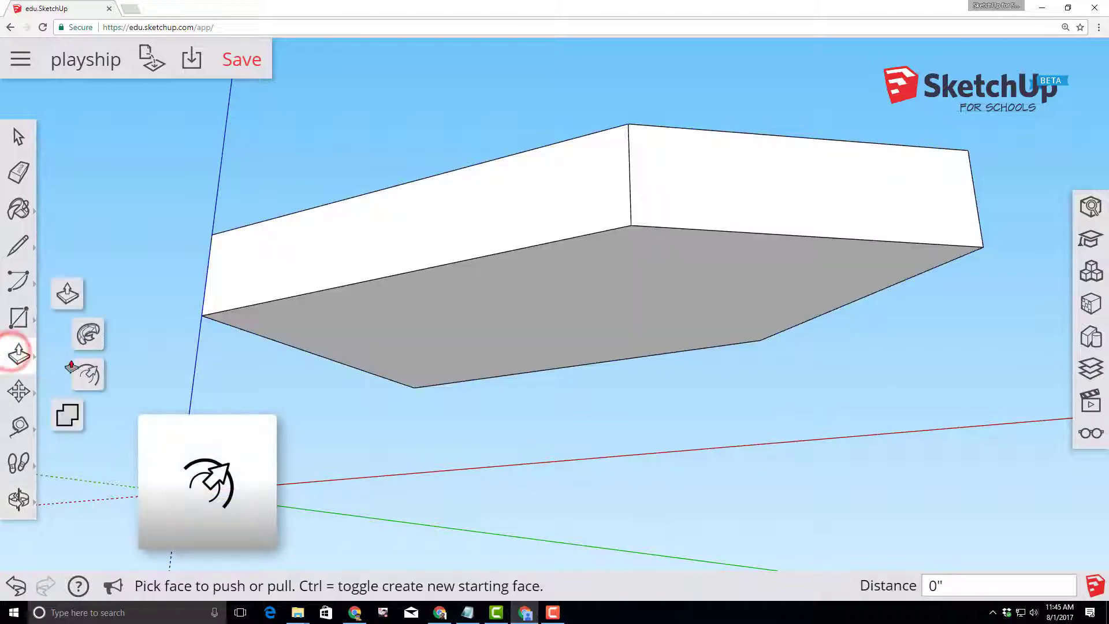
{"action": "left_click", "coordinate": [91, 373]}
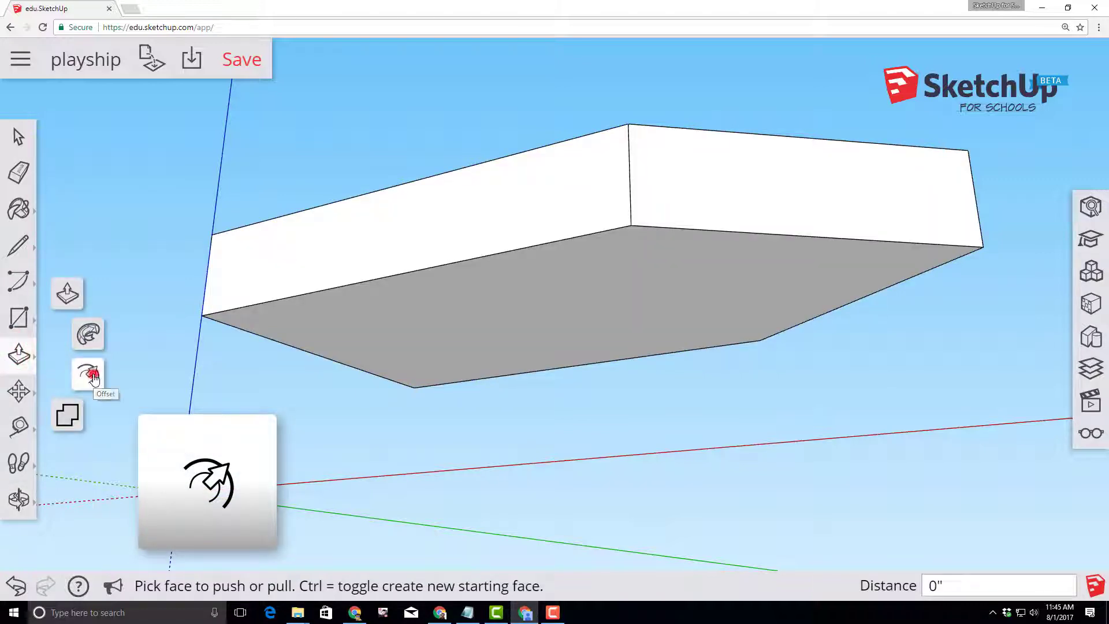
{"action": "left_click", "coordinate": [763, 239]}
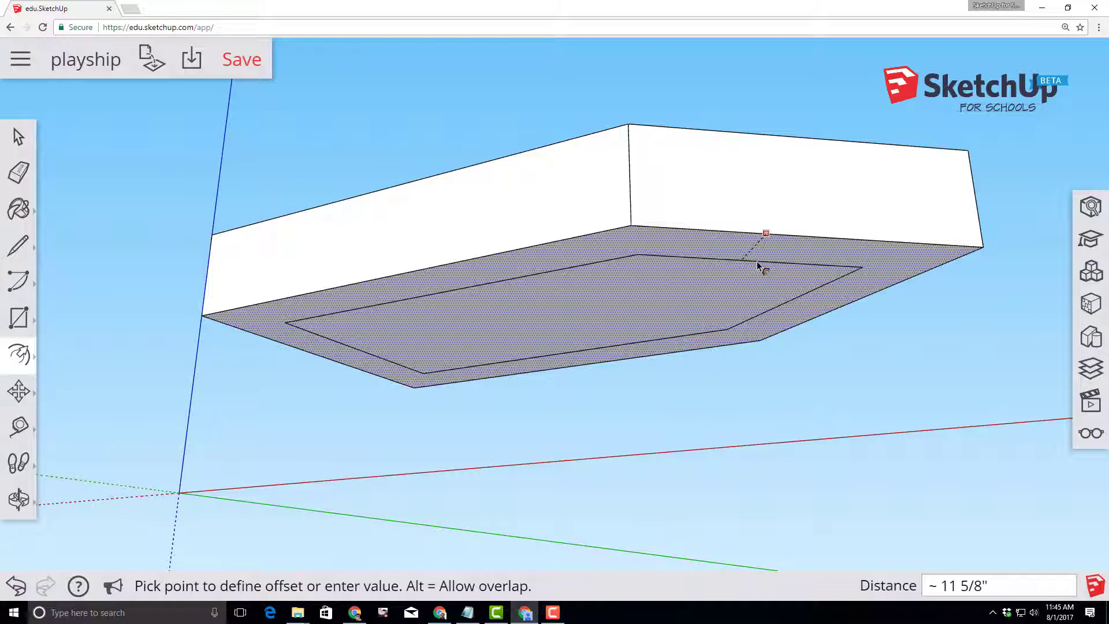
{"action": "type", "text": "1"}
{"action": "left_click", "coordinate": [759, 266]}
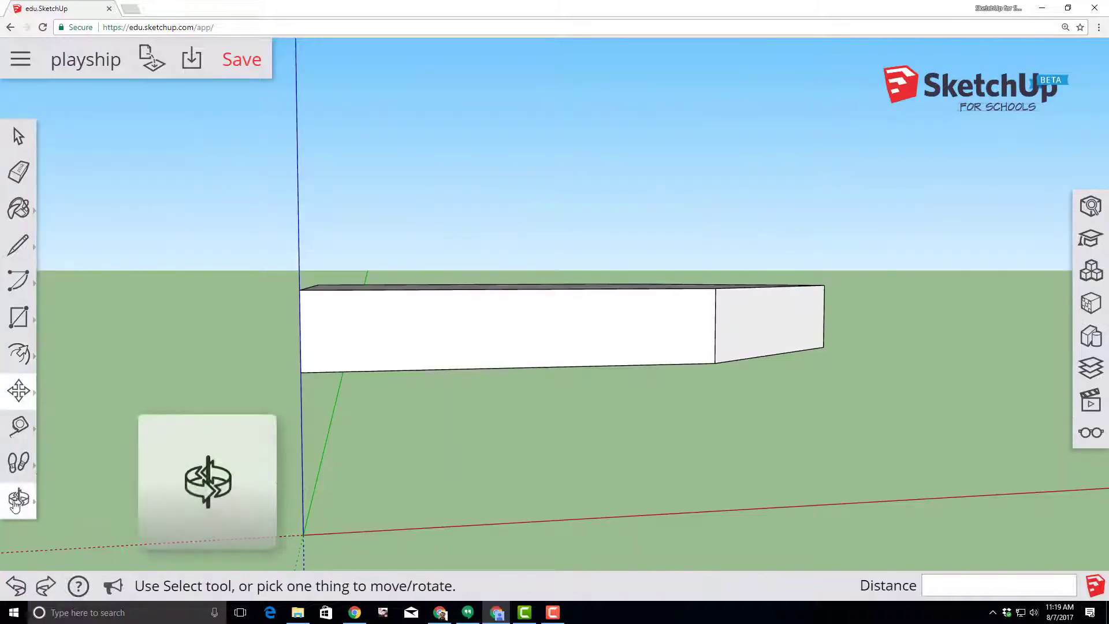
Move the inset face on the hull's underside 3' down along the blue axis to form sloping lower sides, and save the model.
{"action": "left_click", "coordinate": [18, 498]}
{"action": "left_click", "coordinate": [65, 417]}
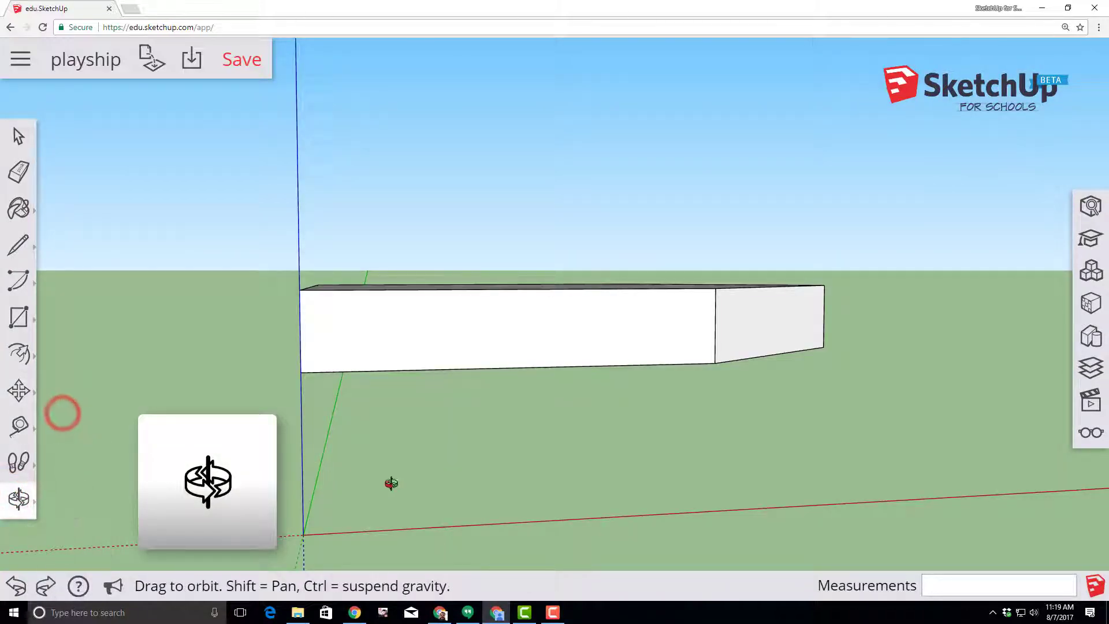
{"action": "mouse_move", "coordinate": [463, 497]}
{"action": "left_mouse_down"}
{"action": "mouse_move", "coordinate": [453, 401]}
{"action": "mouse_move", "coordinate": [462, 354]}
{"action": "left_mouse_up"}
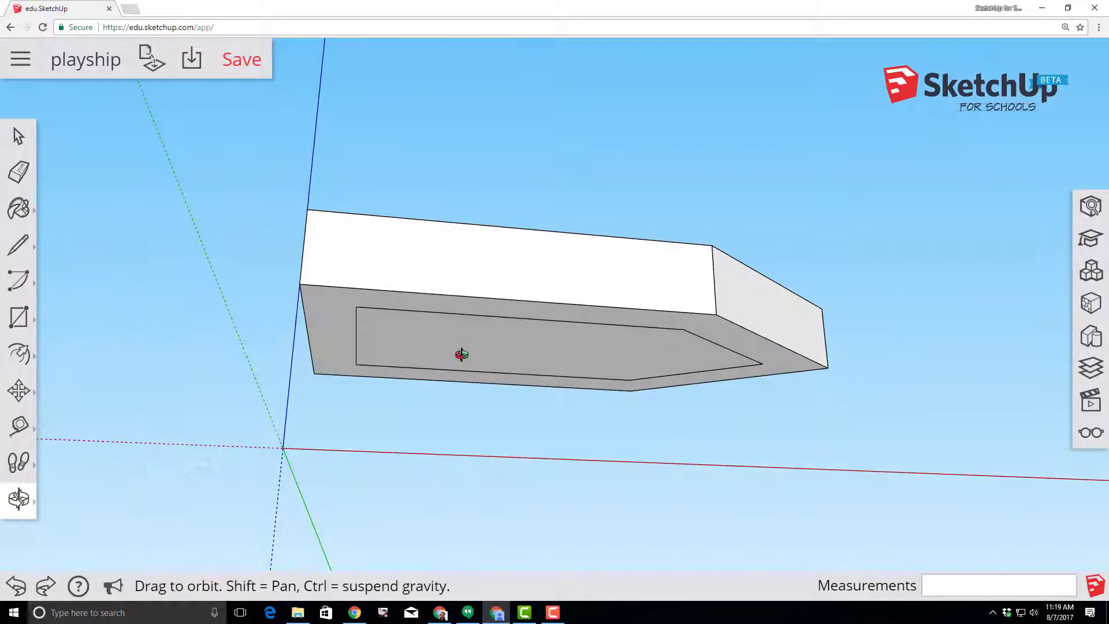
{"action": "left_click", "coordinate": [14, 389]}
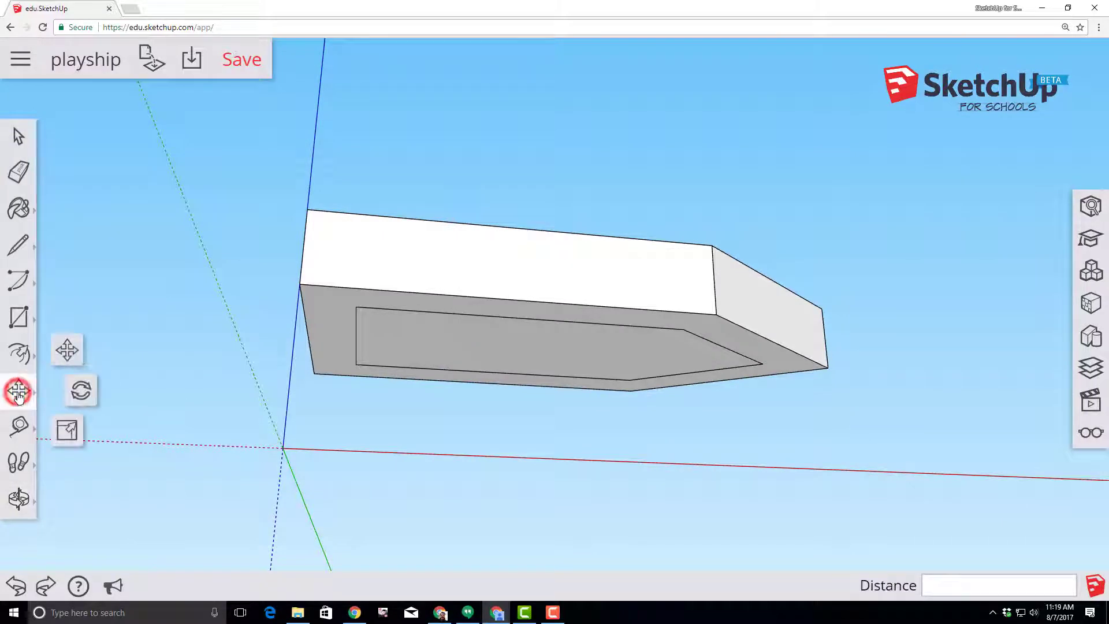
{"action": "left_click", "coordinate": [67, 351]}
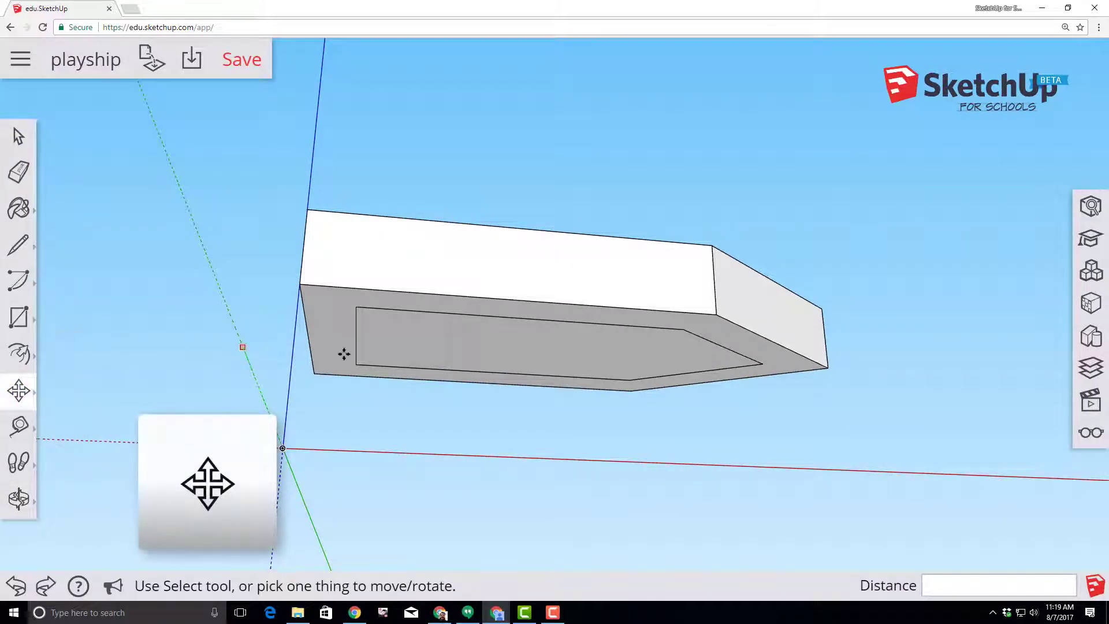
{"action": "left_click", "coordinate": [455, 336]}
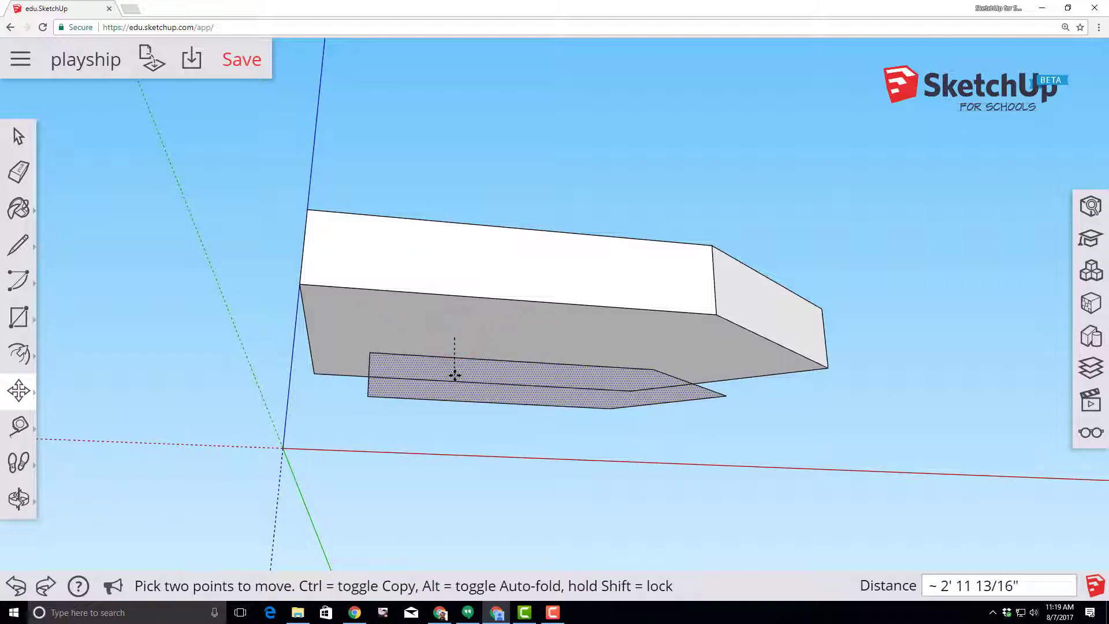
{"action": "key", "text": "ctrl"}
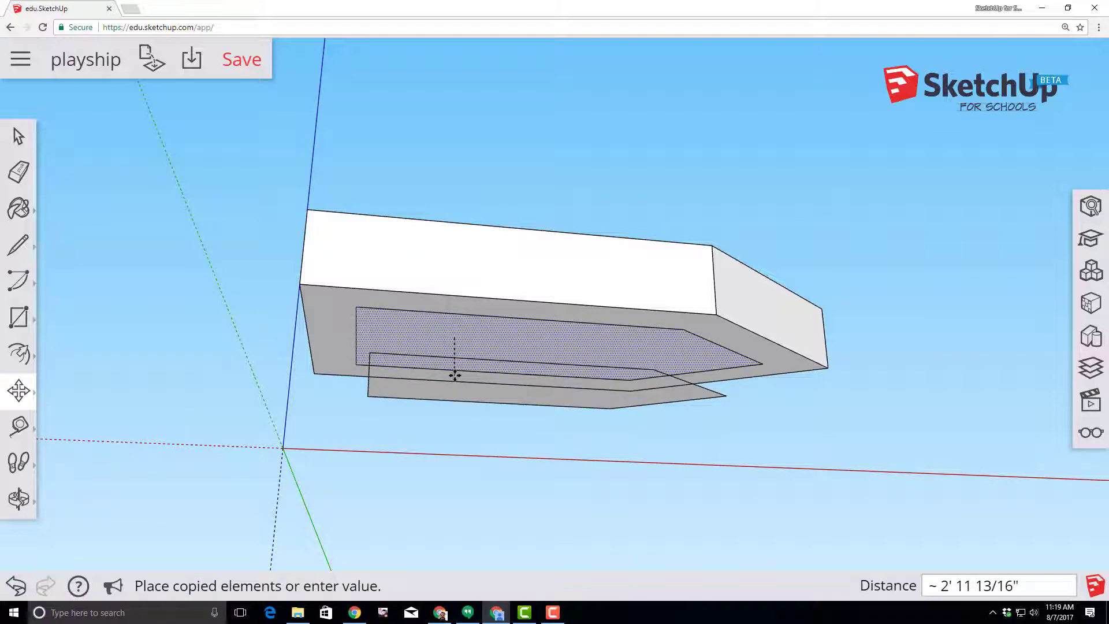
{"action": "key", "text": "ctrl"}
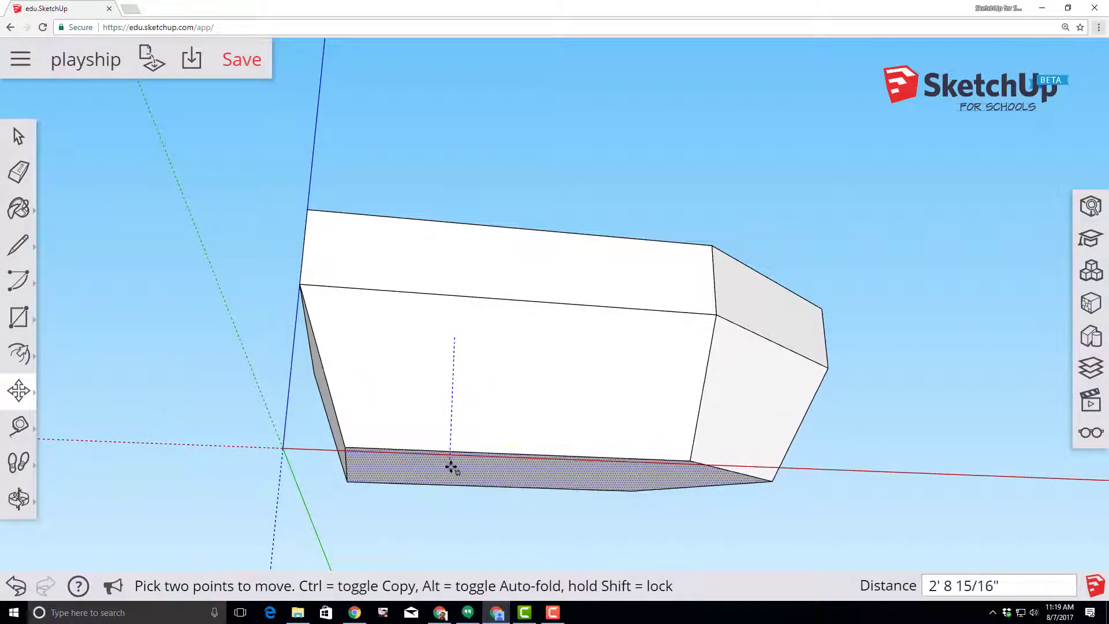
{"action": "type", "text": "3'"}
{"action": "key", "text": "Return"}
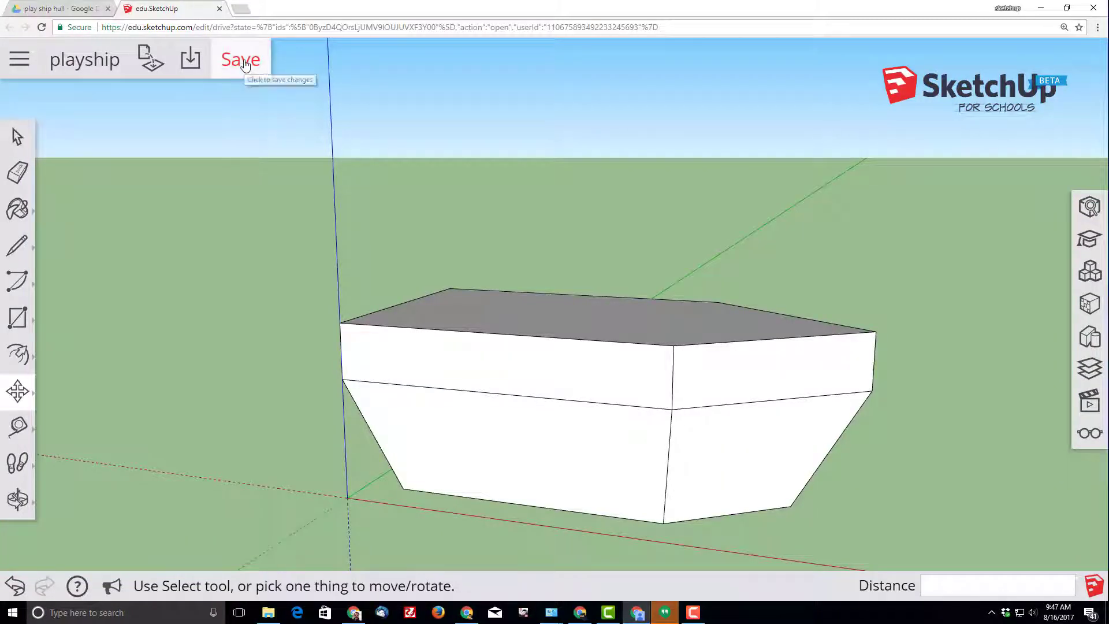
{"action": "left_click", "coordinate": [245, 62]}
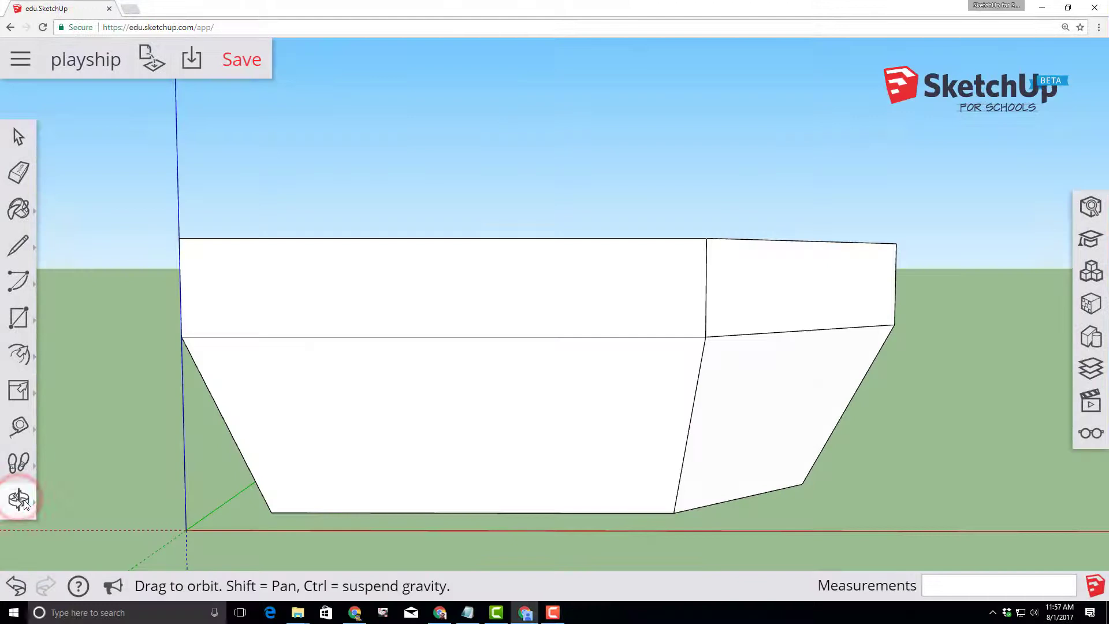
Offset the outline of the hull's top face inward by 3" to form a rim.
{"action": "left_click", "coordinate": [20, 496]}
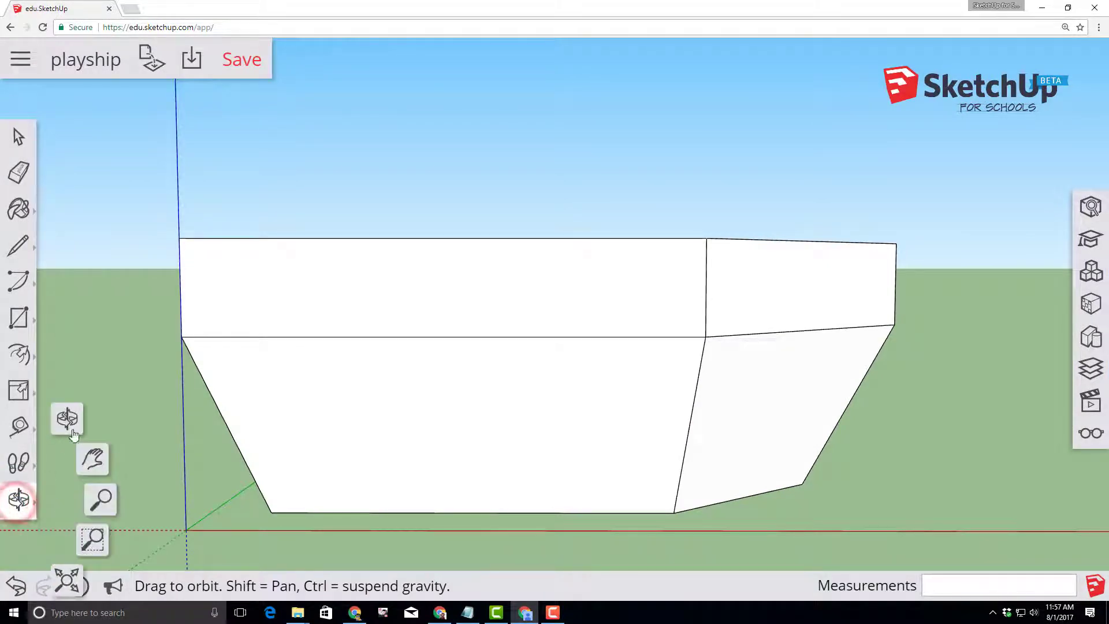
{"action": "left_click", "coordinate": [76, 422]}
{"action": "left_click_drag", "start_coordinate": [345, 172], "coordinate": [327, 324]}
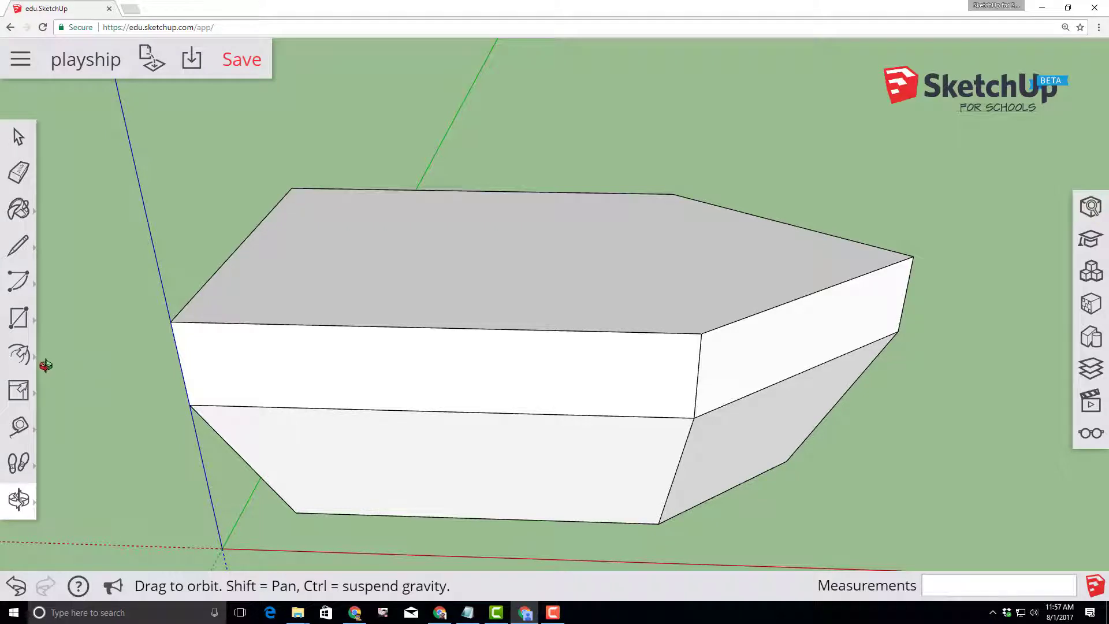
{"action": "left_click", "coordinate": [18, 358]}
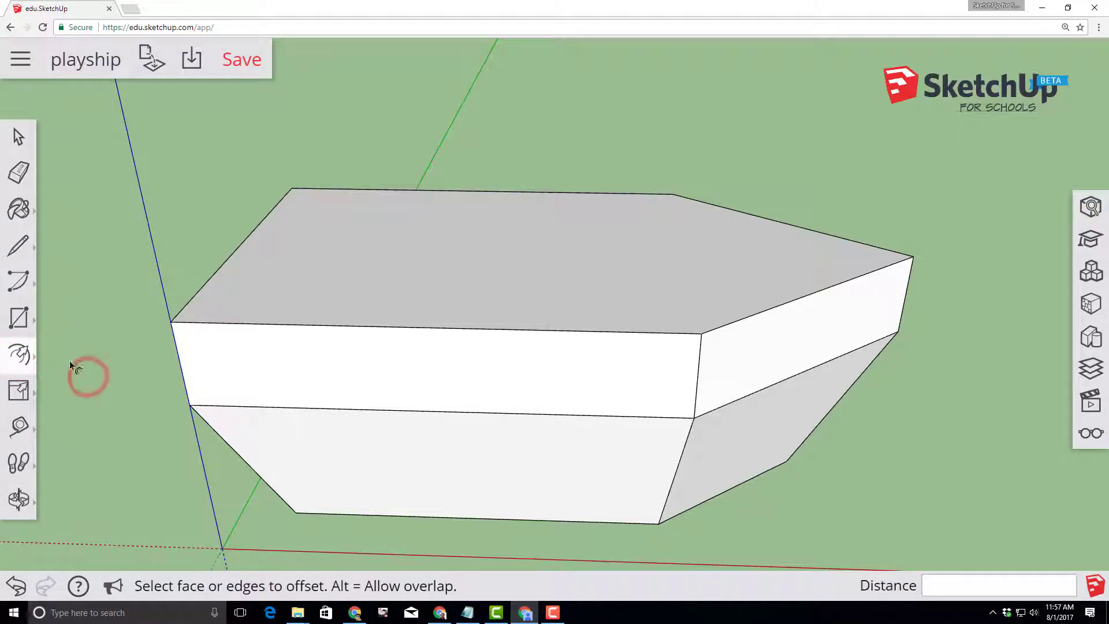
{"action": "left_click", "coordinate": [281, 250]}
{"action": "left_click", "coordinate": [279, 246]}
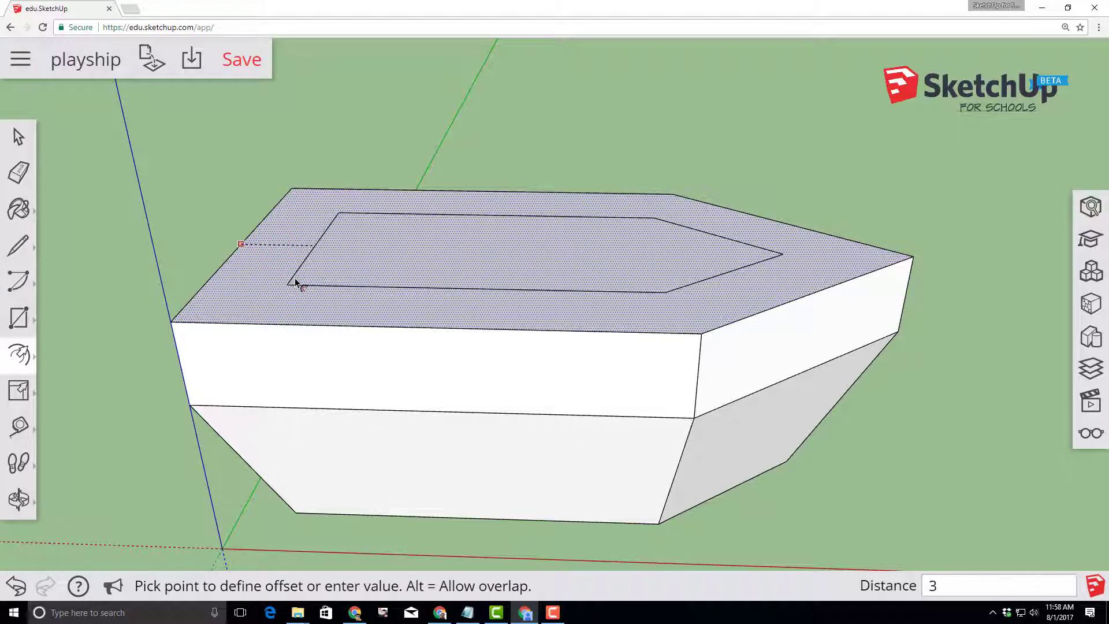
{"action": "key", "text": "Return"}
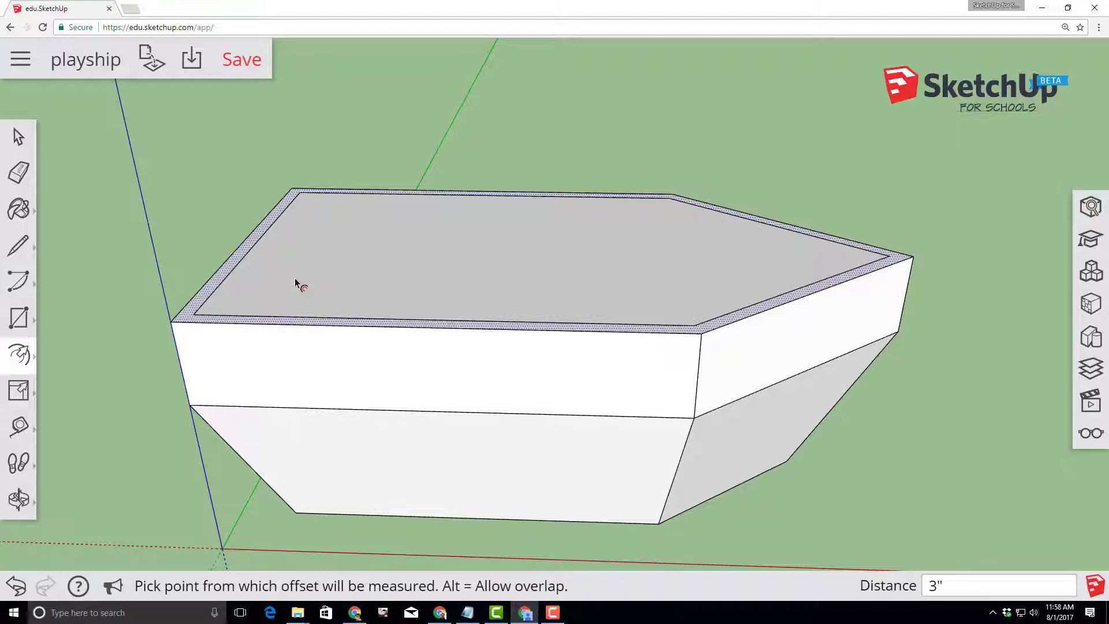
{"action": "key", "text": "Escape"}
Draw a line across the inner deck face between the midpoints of its two long parallel edges.
{"action": "left_click", "coordinate": [19, 244]}
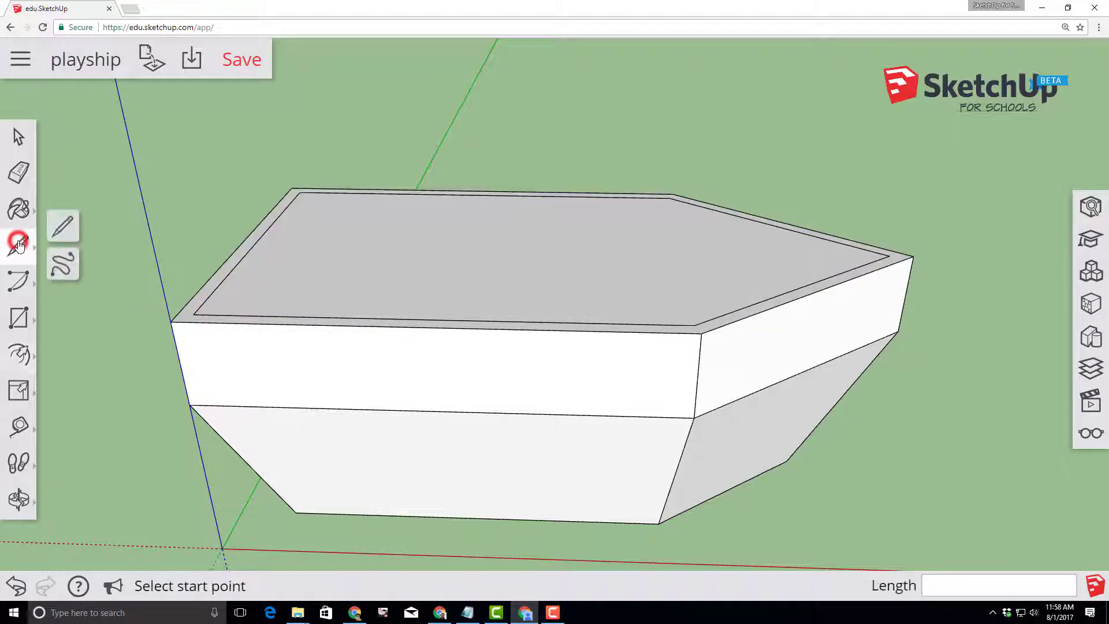
{"action": "left_click", "coordinate": [65, 226]}
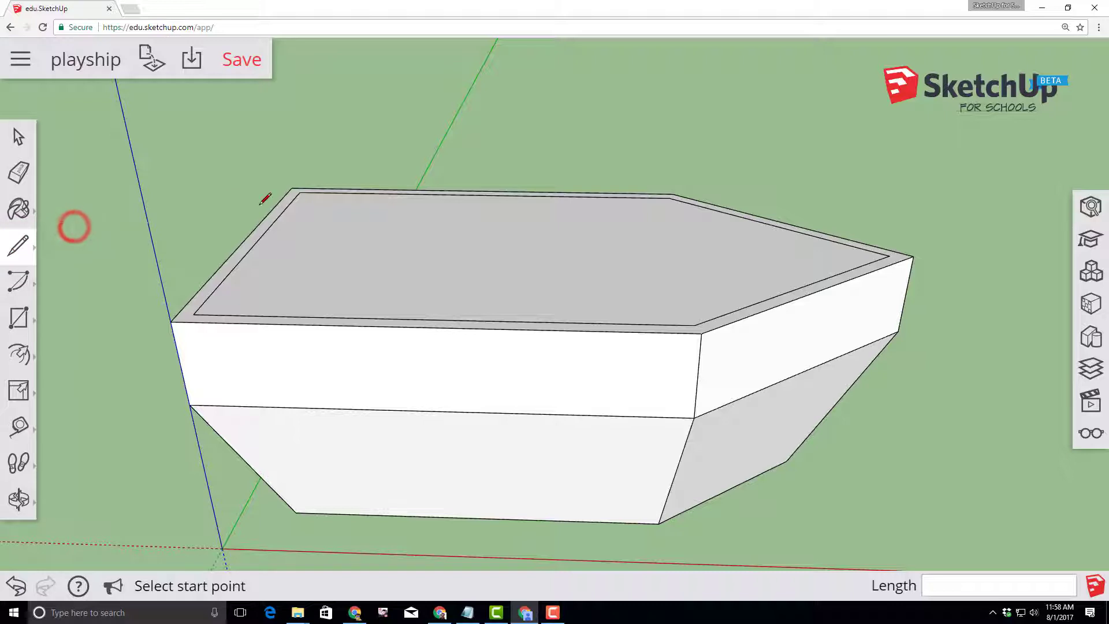
{"action": "left_click", "coordinate": [483, 195]}
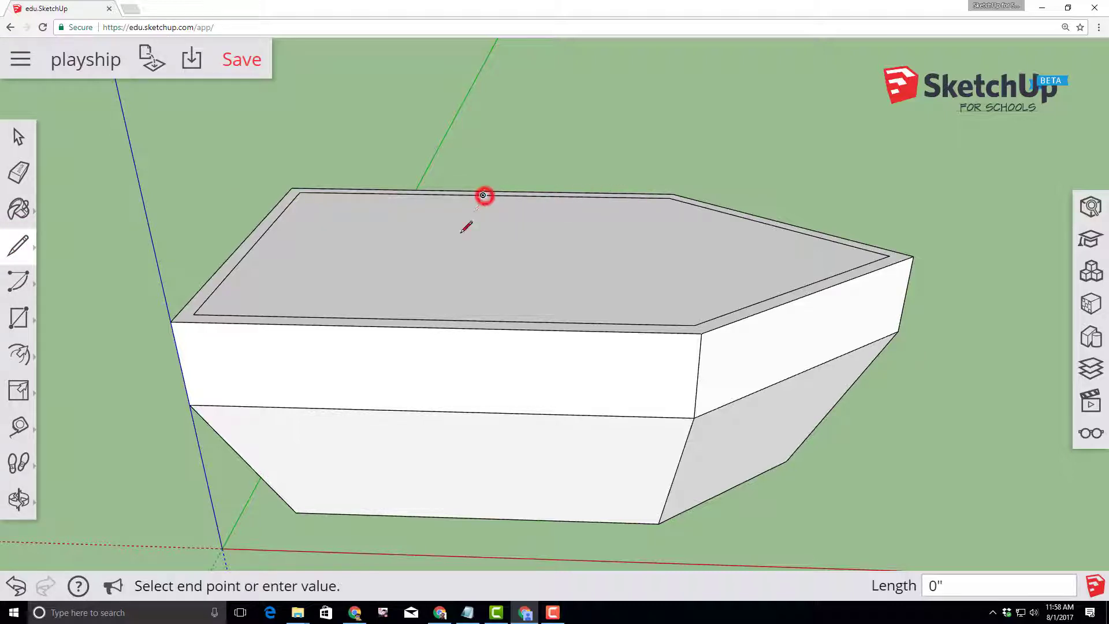
{"action": "left_click", "coordinate": [441, 320]}
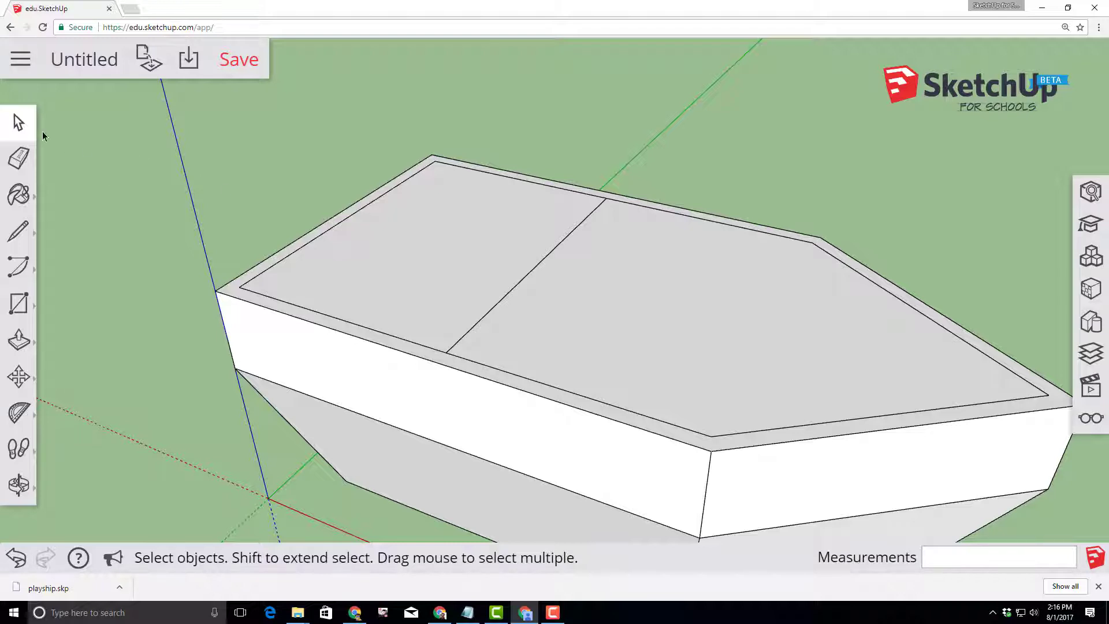
Push/Pull the bow section of the inner deck face down by 1'.
{"action": "left_click", "coordinate": [647, 299]}
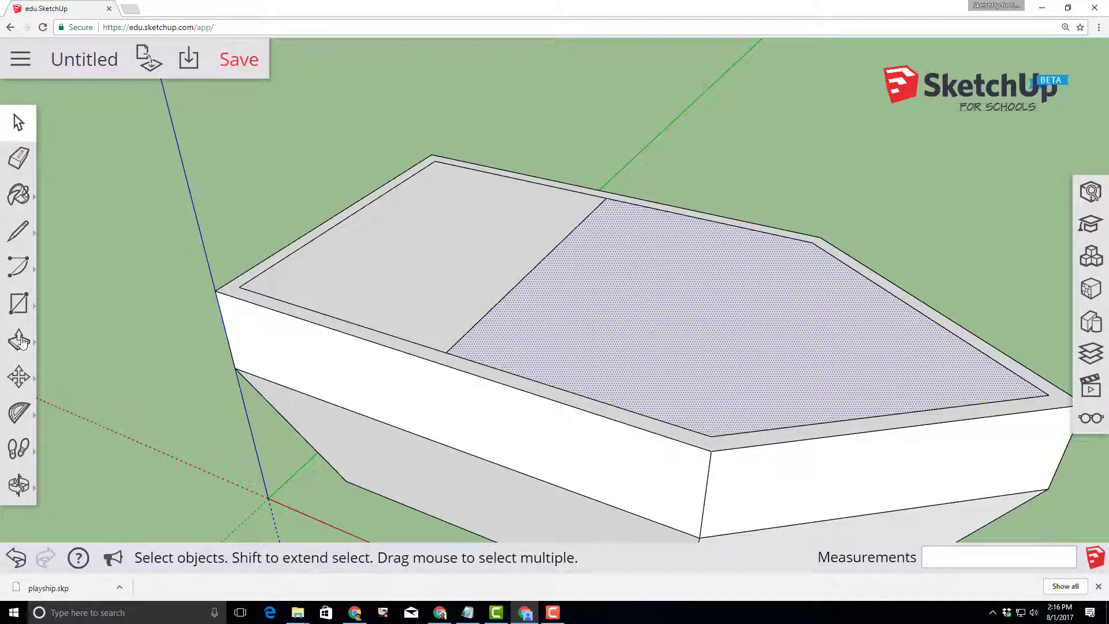
{"action": "left_click", "coordinate": [21, 341]}
{"action": "left_click", "coordinate": [72, 279]}
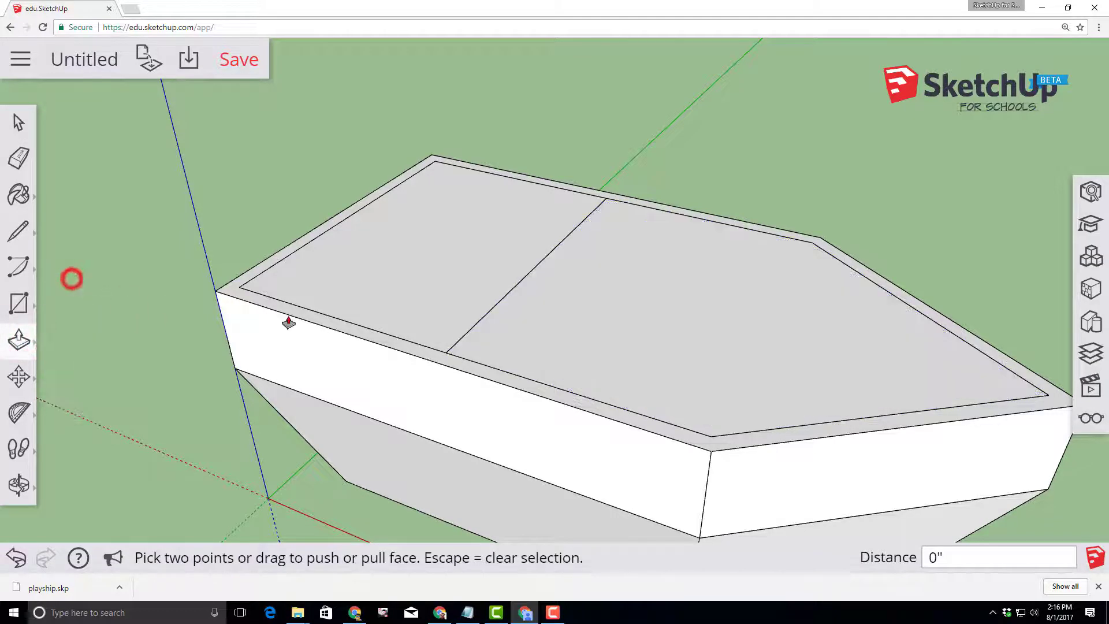
{"action": "left_click", "coordinate": [653, 322]}
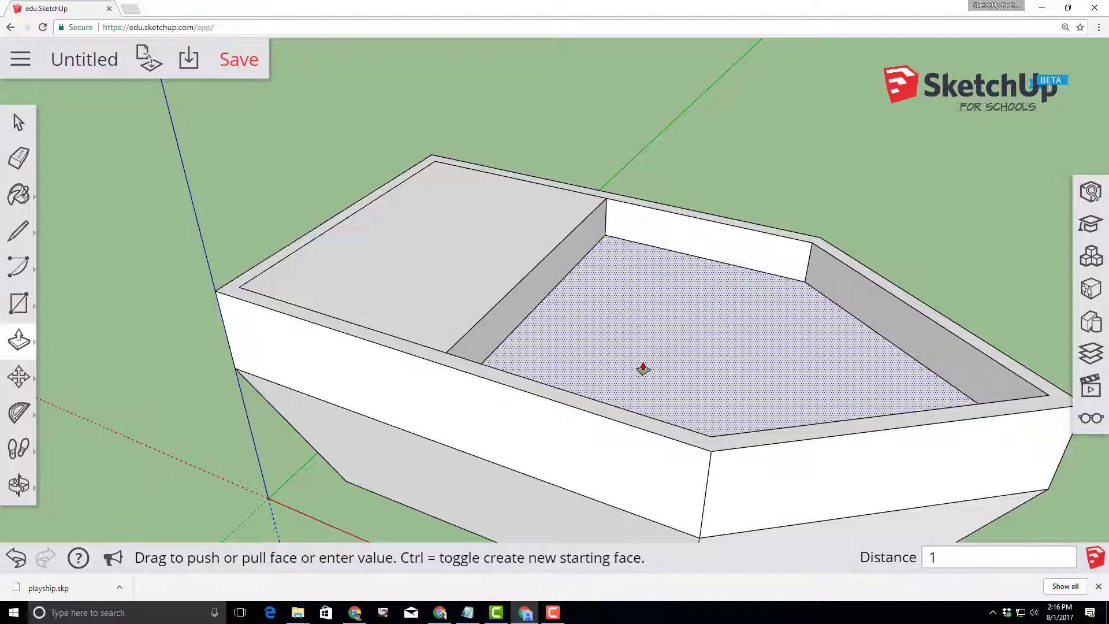
{"action": "type", "text": "1'"}
{"action": "key", "text": "Return"}
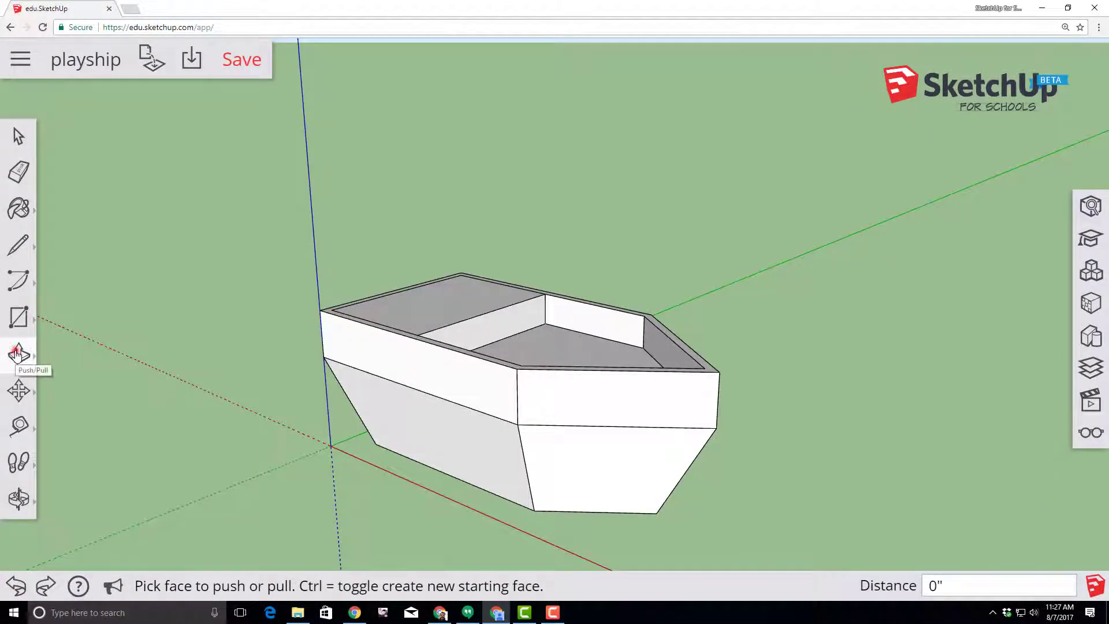
Push/Pull the stern section of the deck up by 3' with a new starting face to form a cabin.
{"action": "left_click", "coordinate": [17, 354]}
{"action": "left_click", "coordinate": [66, 298]}
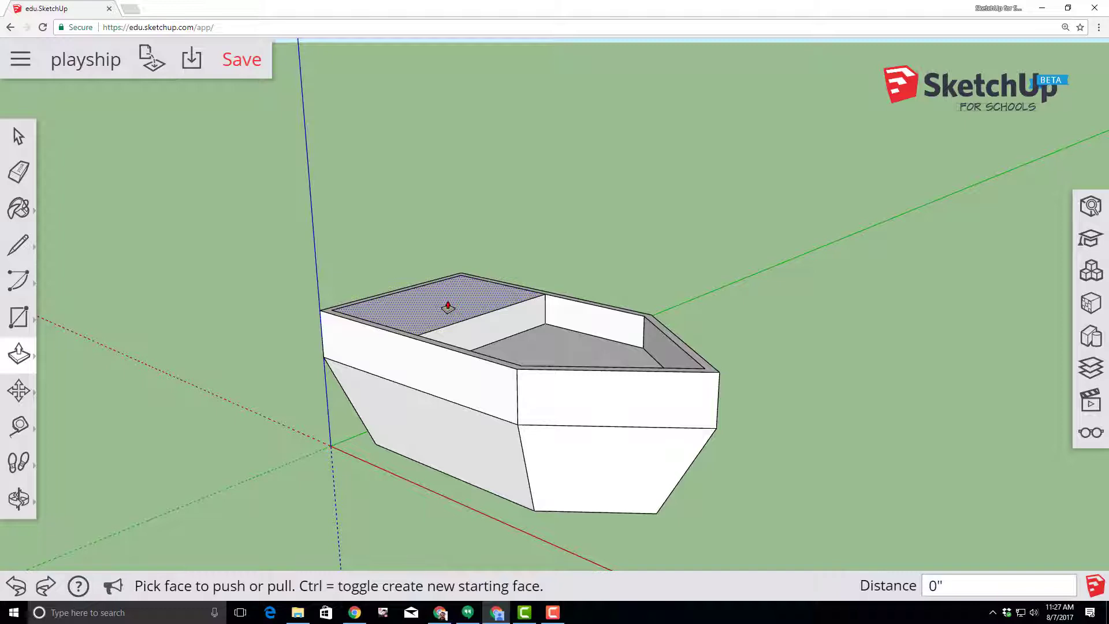
{"action": "left_click_drag", "start_coordinate": [447, 306], "coordinate": [429, 226]}
{"action": "key", "text": "ctrl"}
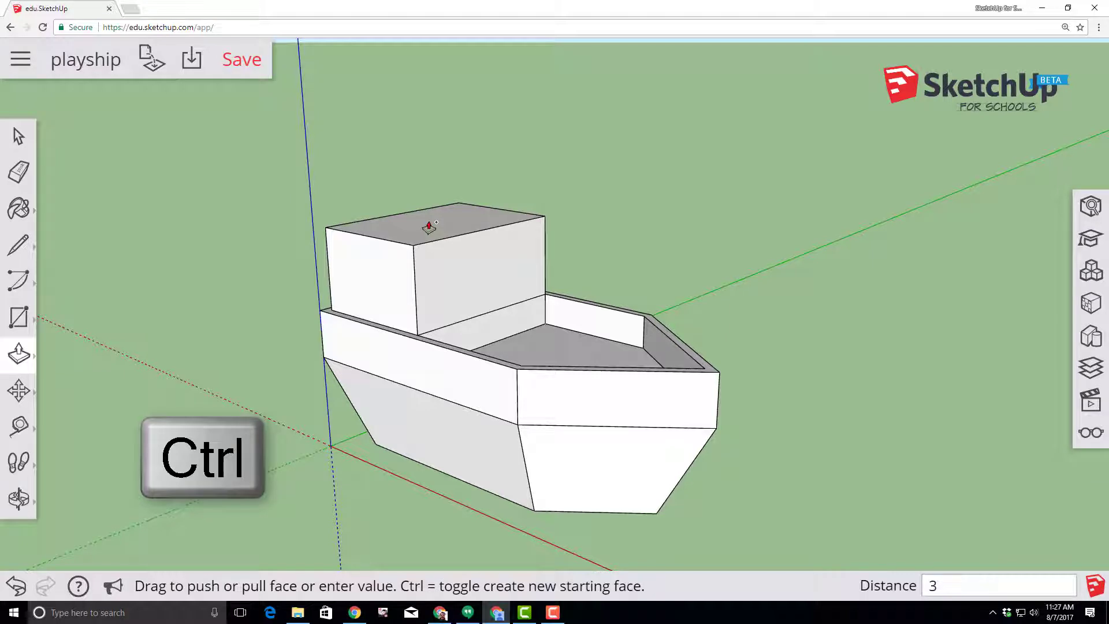
{"action": "type", "text": "3'"}
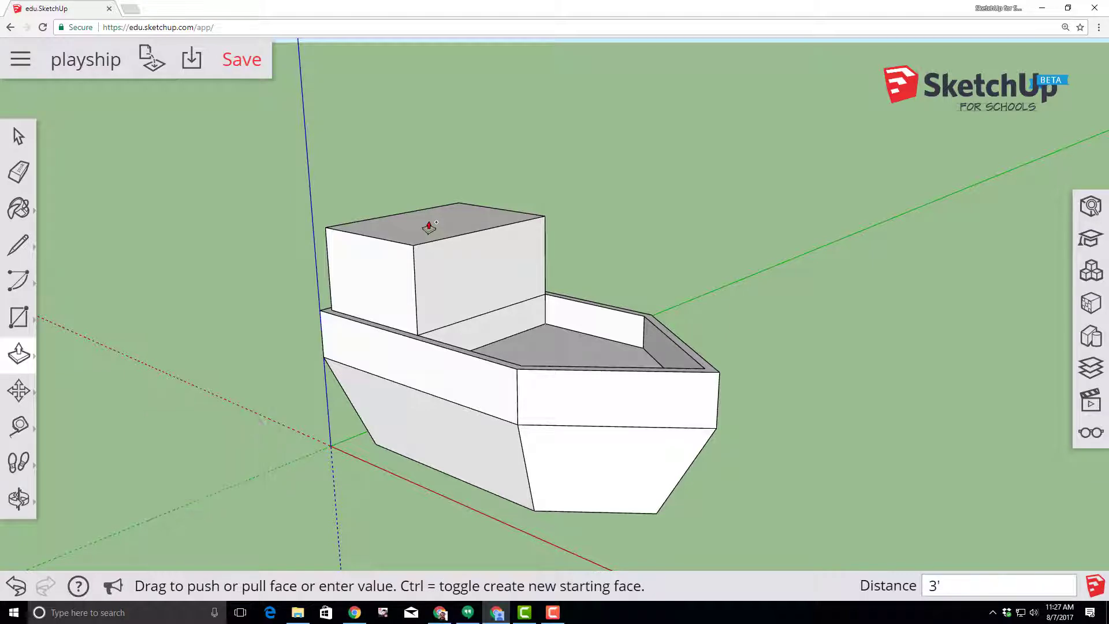
{"action": "key", "text": "Return"}
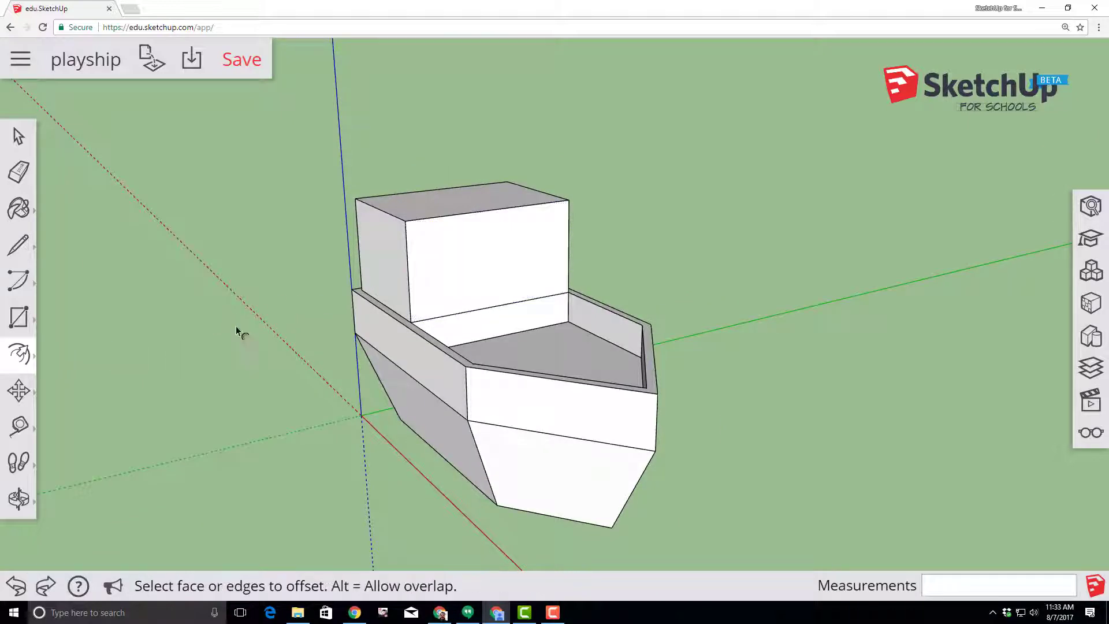
Offset the outline of the cabin's bow-facing wall inward by 3" to frame a window.
{"action": "left_click", "coordinate": [437, 278]}
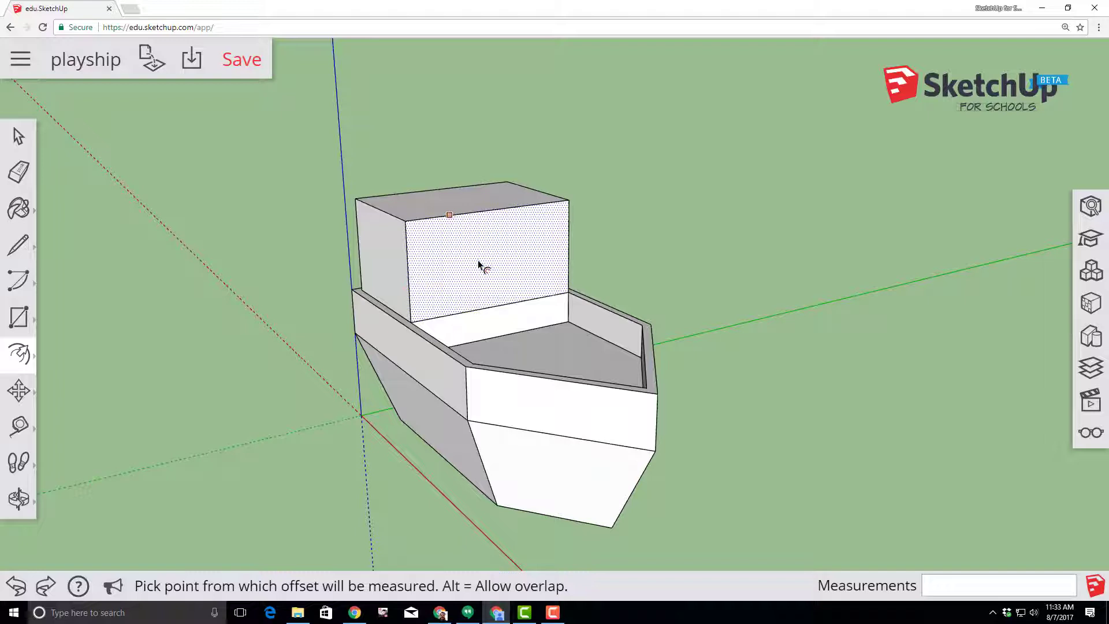
{"action": "scroll", "coordinate": [456, 286], "scroll_direction": "up", "scroll_amount": 2}
{"action": "middle_click_drag", "start_coordinate": [436, 292], "coordinate": [460, 270]}
{"action": "left_click", "coordinate": [471, 265]}
{"action": "left_click", "coordinate": [489, 271]}
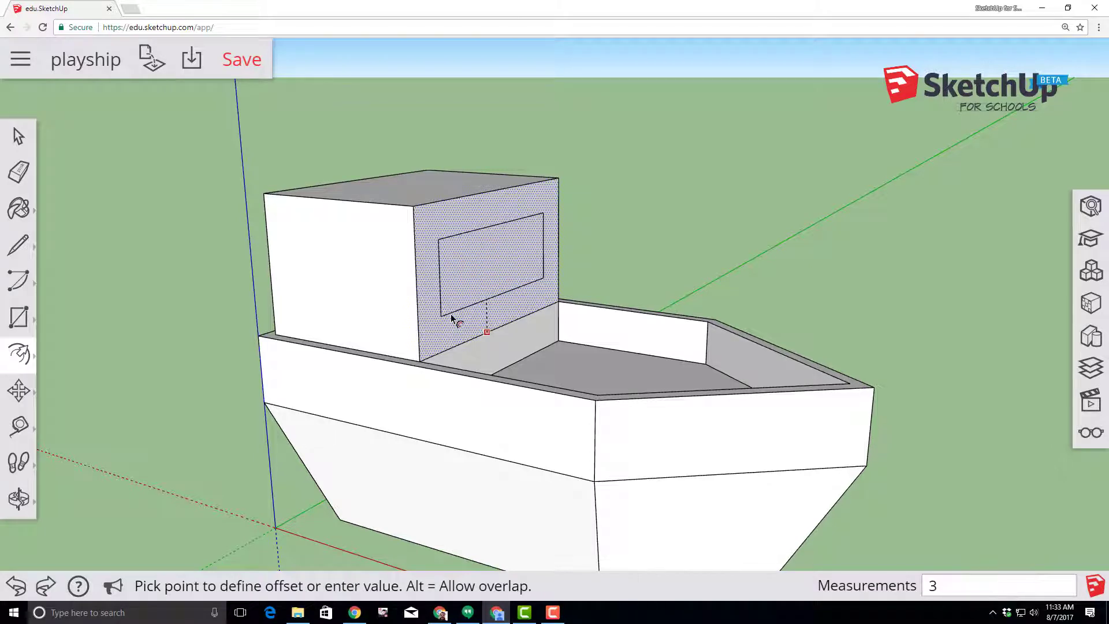
{"action": "key", "text": "Escape"}
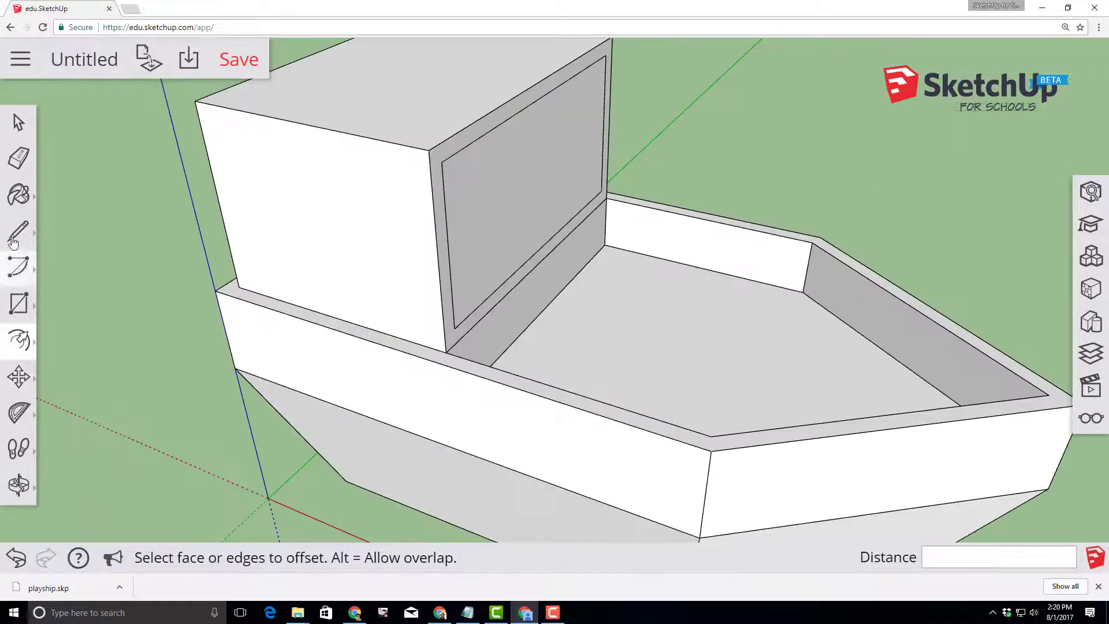
Push/Pull the framed face of the cabin's bow-facing wall back 3' 10" to the rear wall, cutting an opening through the cabin.
{"action": "left_click", "coordinate": [19, 340]}
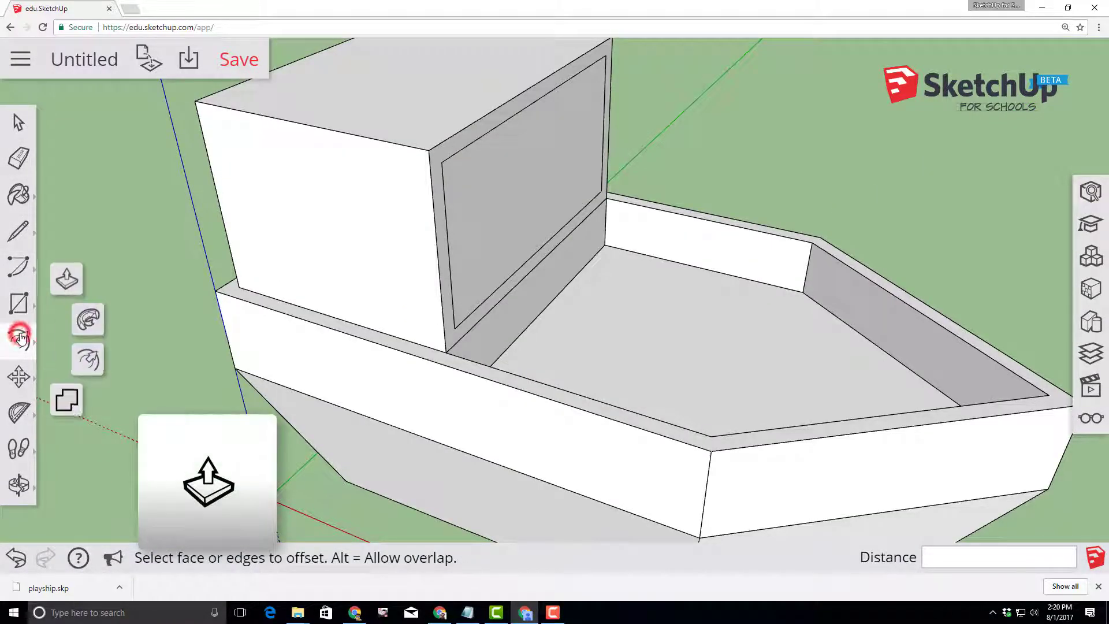
{"action": "left_click", "coordinate": [68, 279]}
{"action": "left_click", "coordinate": [468, 231]}
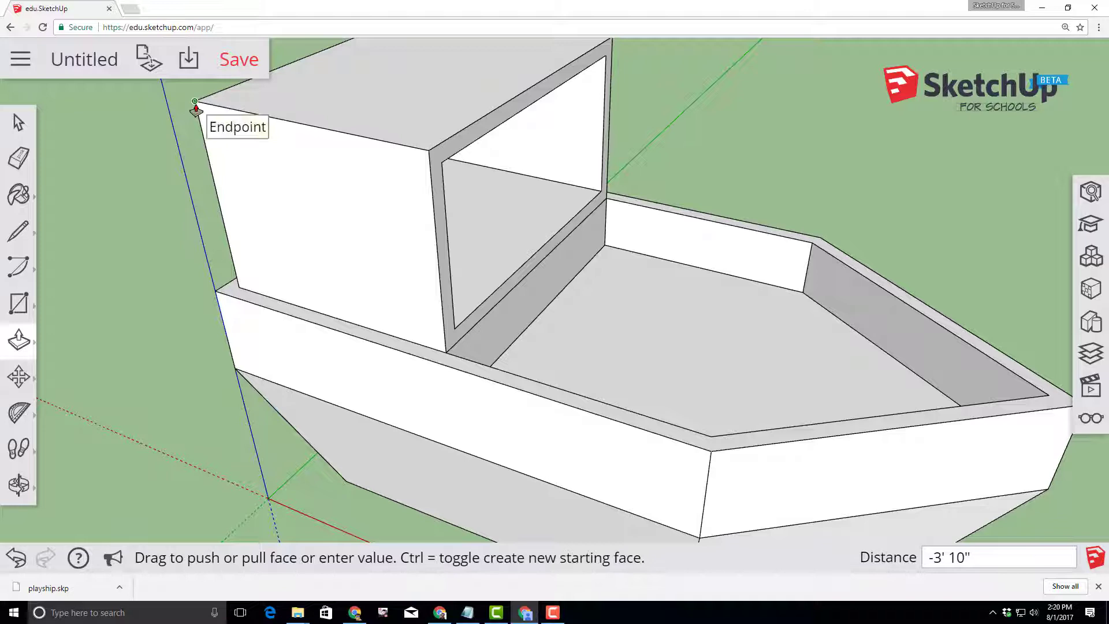
{"action": "left_click", "coordinate": [194, 104]}
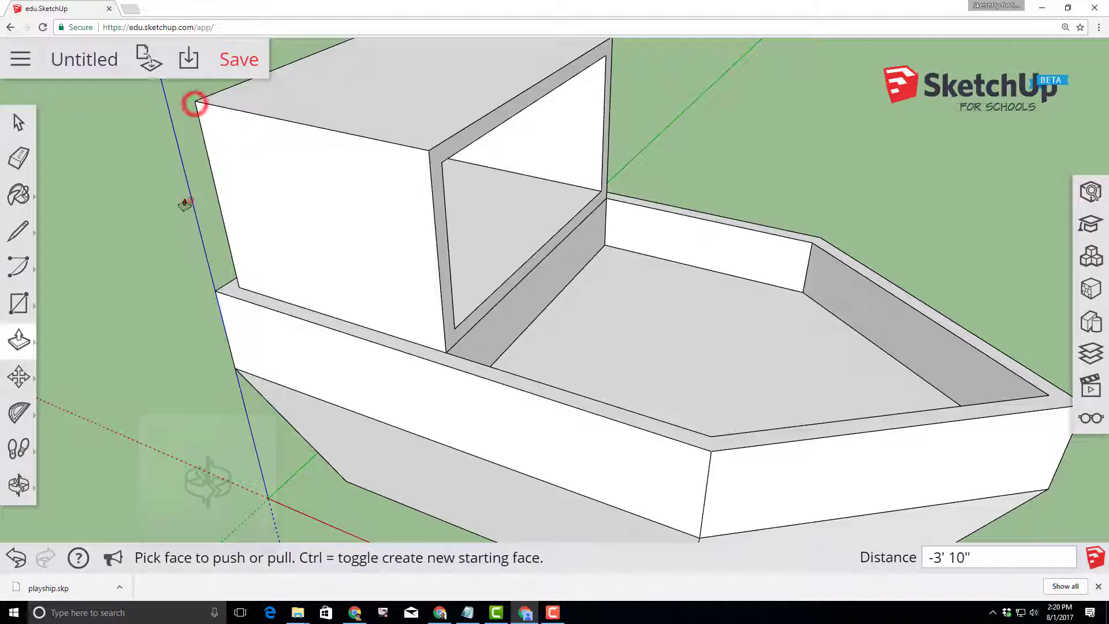
Draw a line across the cabin's flat roof between the midpoints of its front and rear edges.
{"action": "left_click", "coordinate": [19, 484]}
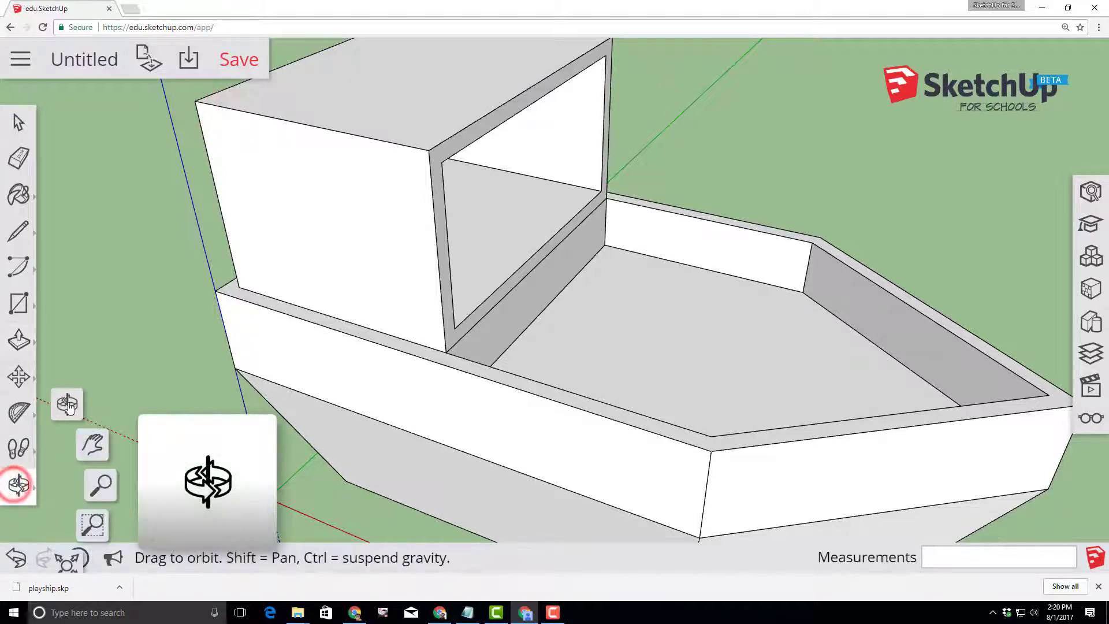
{"action": "left_click", "coordinate": [70, 398]}
{"action": "left_click_drag", "start_coordinate": [659, 368], "coordinate": [449, 248]}
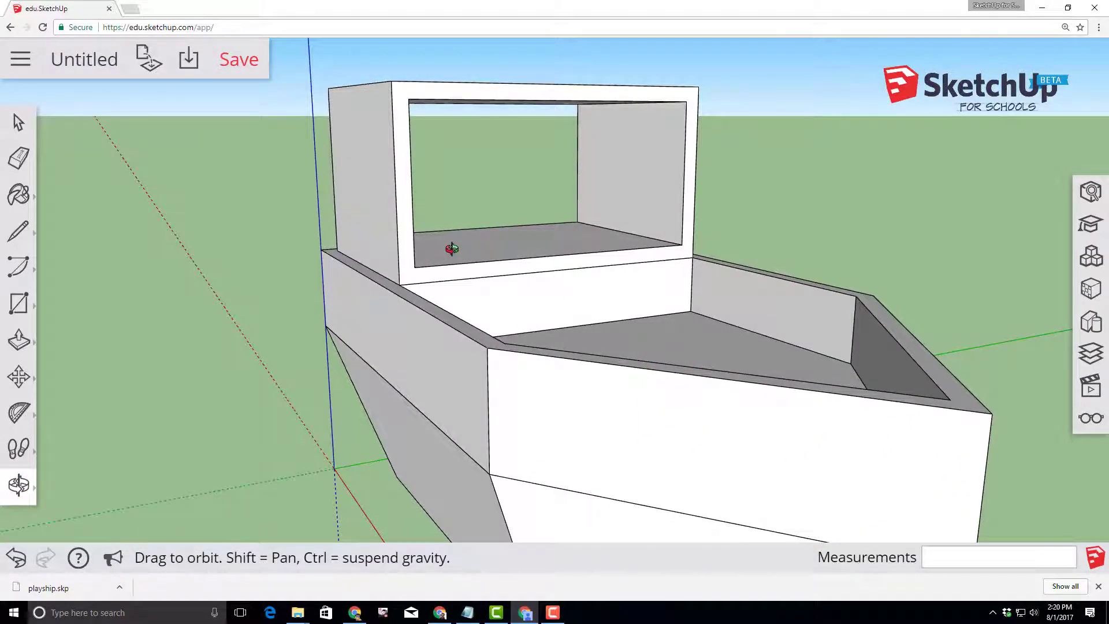
{"action": "left_click", "coordinate": [19, 485]}
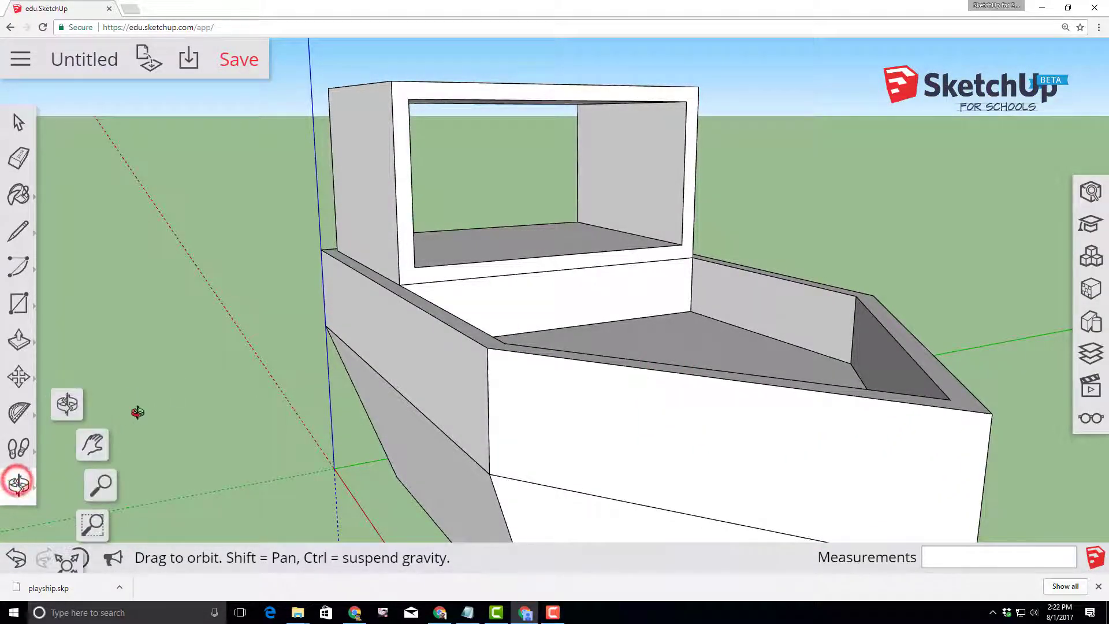
{"action": "left_click", "coordinate": [77, 408]}
{"action": "left_click_drag", "start_coordinate": [242, 342], "coordinate": [461, 378]}
{"action": "scroll", "coordinate": [701, 325], "scroll_direction": "down", "scroll_amount": 5}
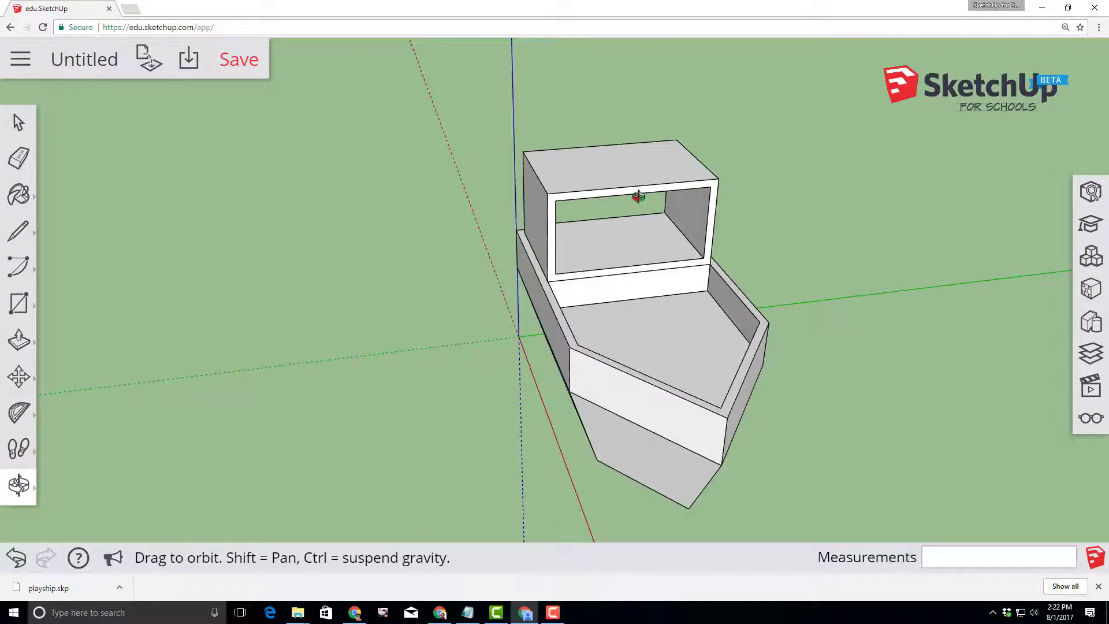
{"action": "left_click", "coordinate": [18, 232]}
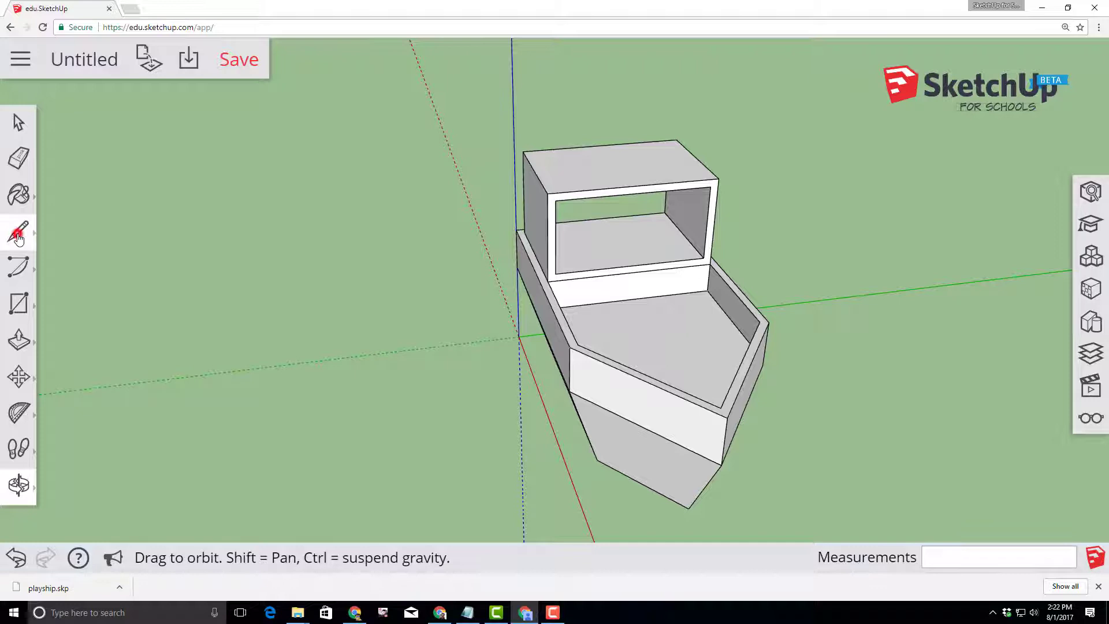
{"action": "left_click", "coordinate": [65, 213]}
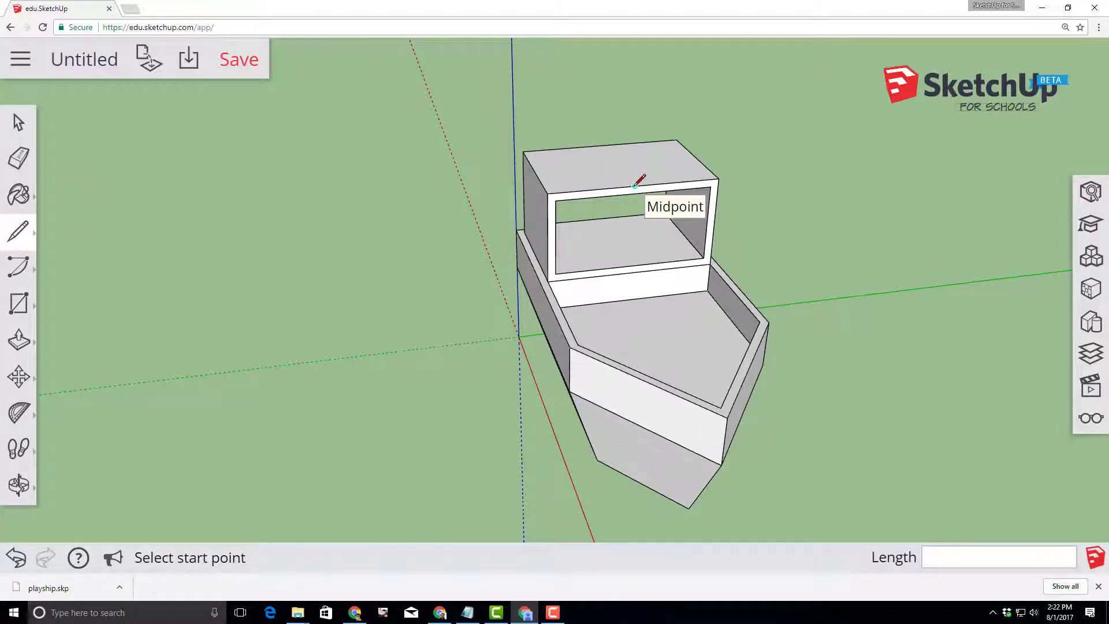
{"action": "left_click", "coordinate": [635, 183]}
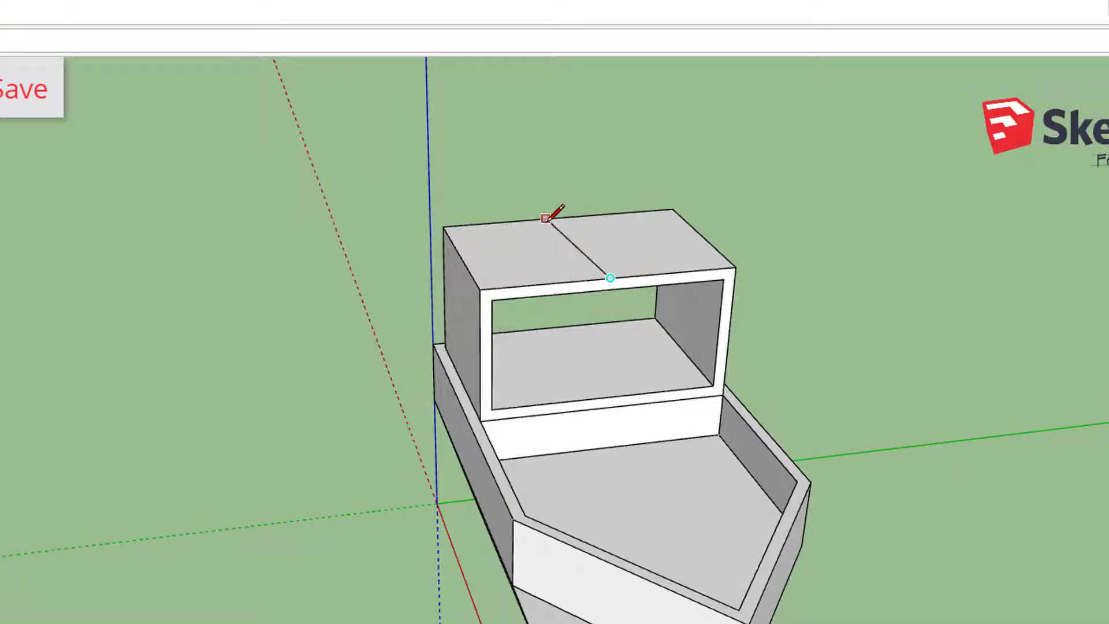
{"action": "left_click", "coordinate": [559, 218]}
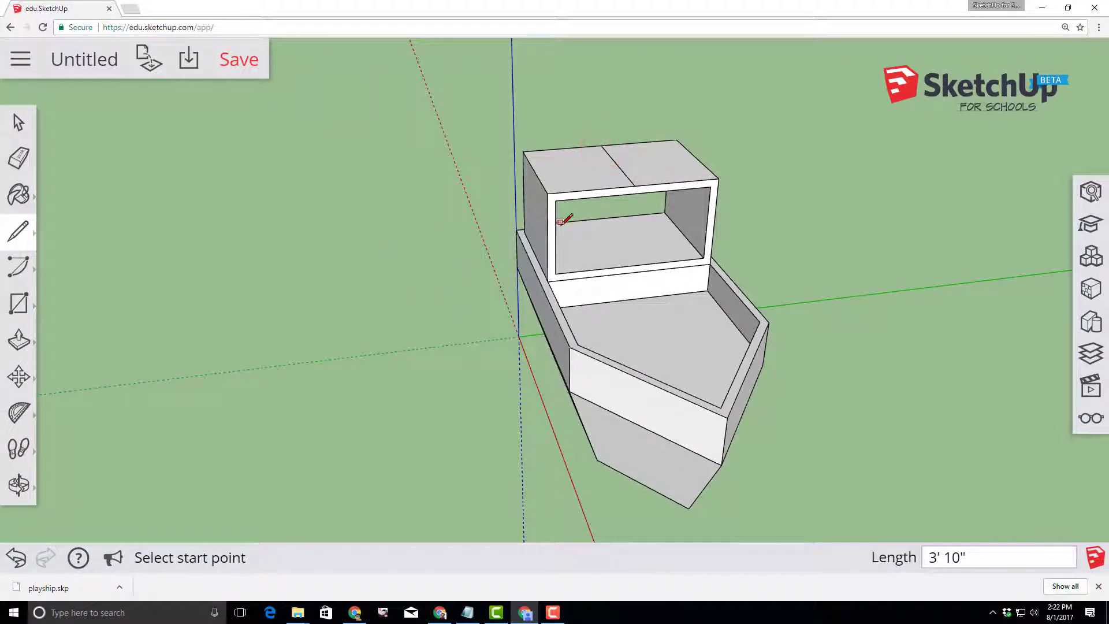
Move the roof's center line up 2' along the blue axis to form a gable roof.
{"action": "left_click", "coordinate": [19, 377]}
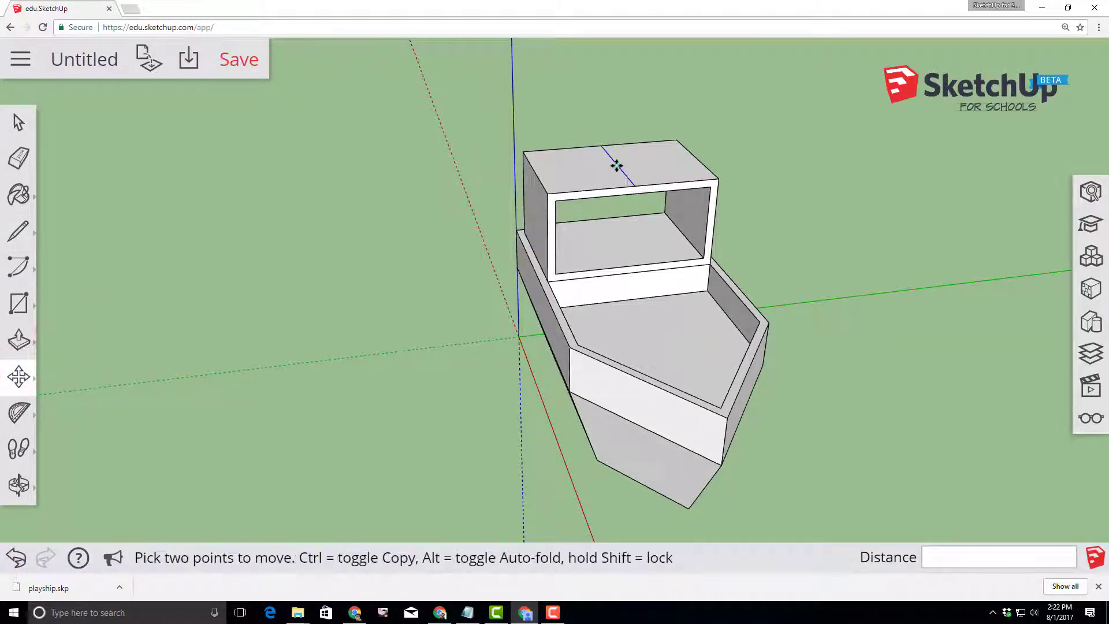
{"action": "left_click", "coordinate": [619, 167]}
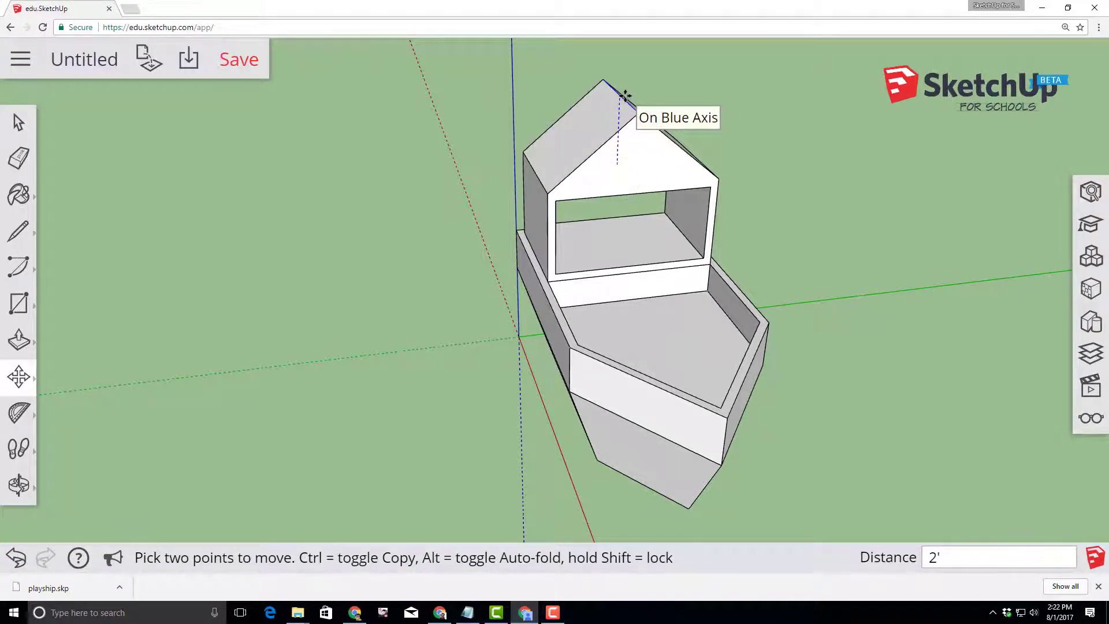
{"action": "key", "text": "Return"}
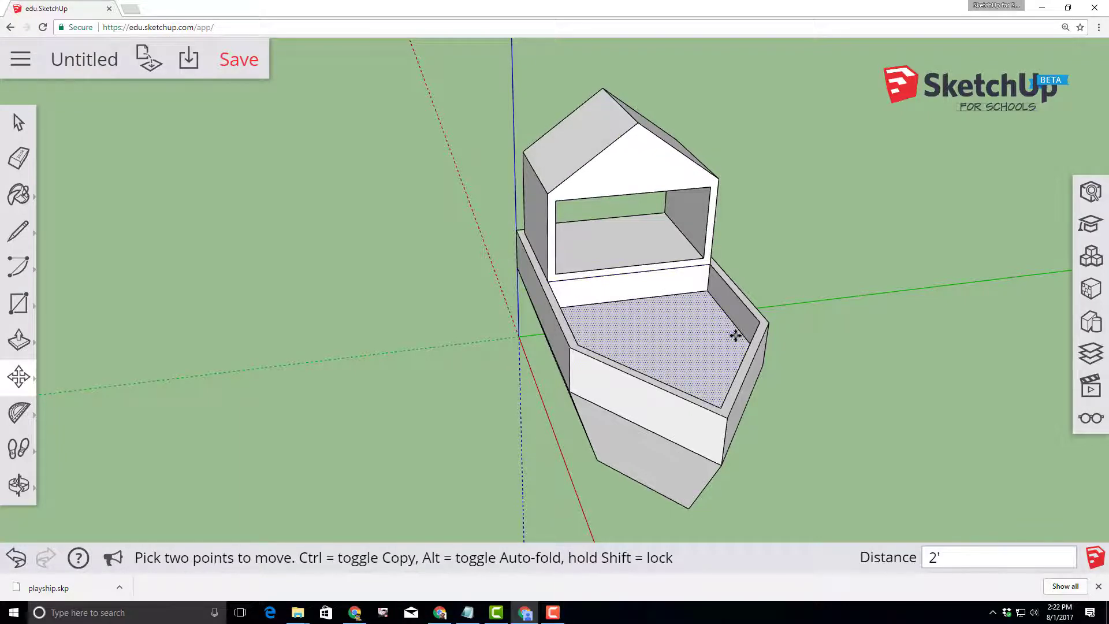
{"action": "middle_click_drag", "start_coordinate": [560, 317], "coordinate": [564, 218]}
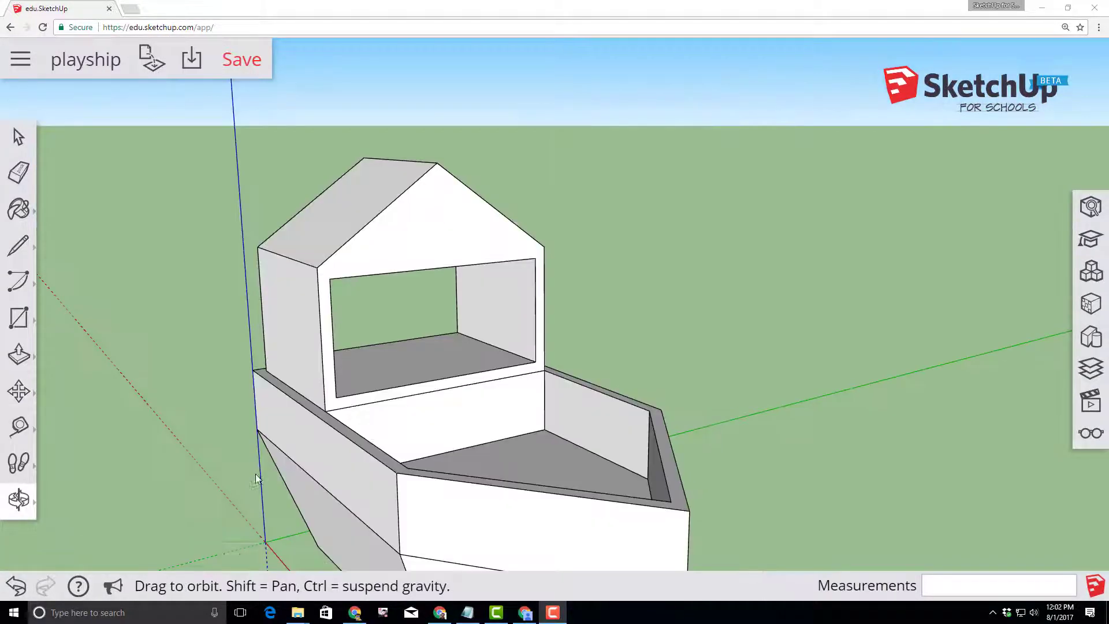
{"action": "left_click", "coordinate": [16, 501]}
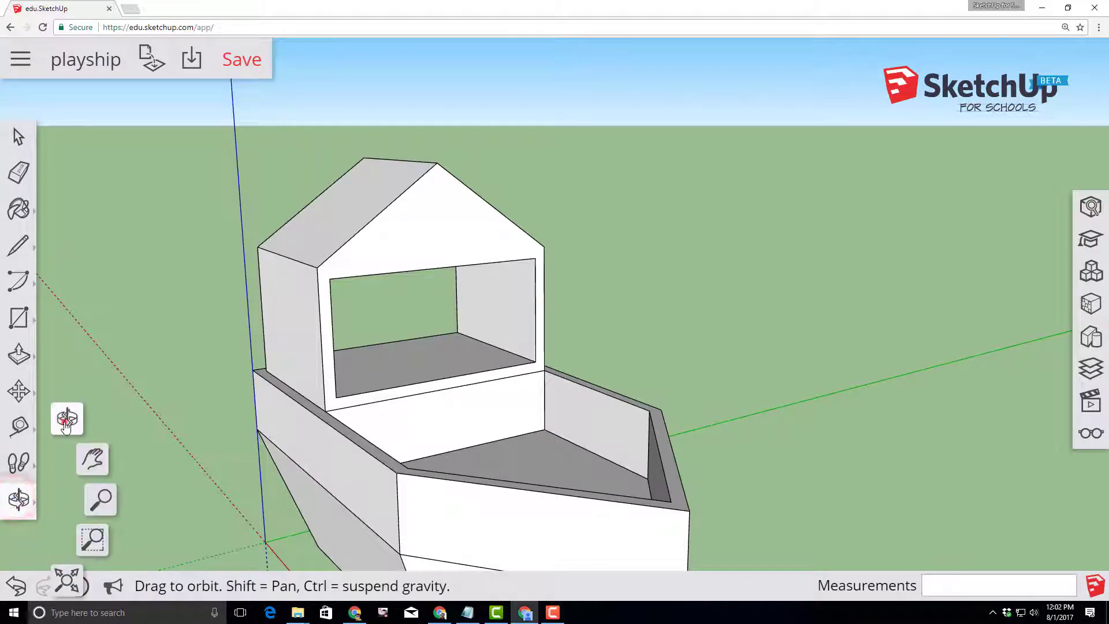
{"action": "left_click", "coordinate": [64, 423]}
{"action": "left_click_drag", "start_coordinate": [168, 392], "coordinate": [384, 364]}
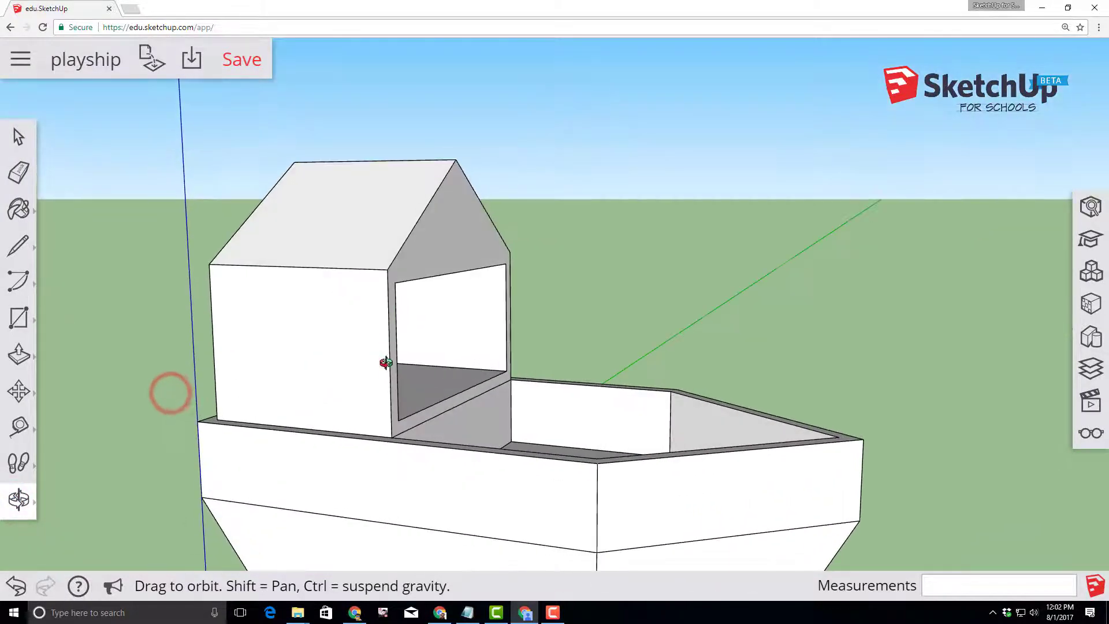
{"action": "left_click", "coordinate": [19, 357]}
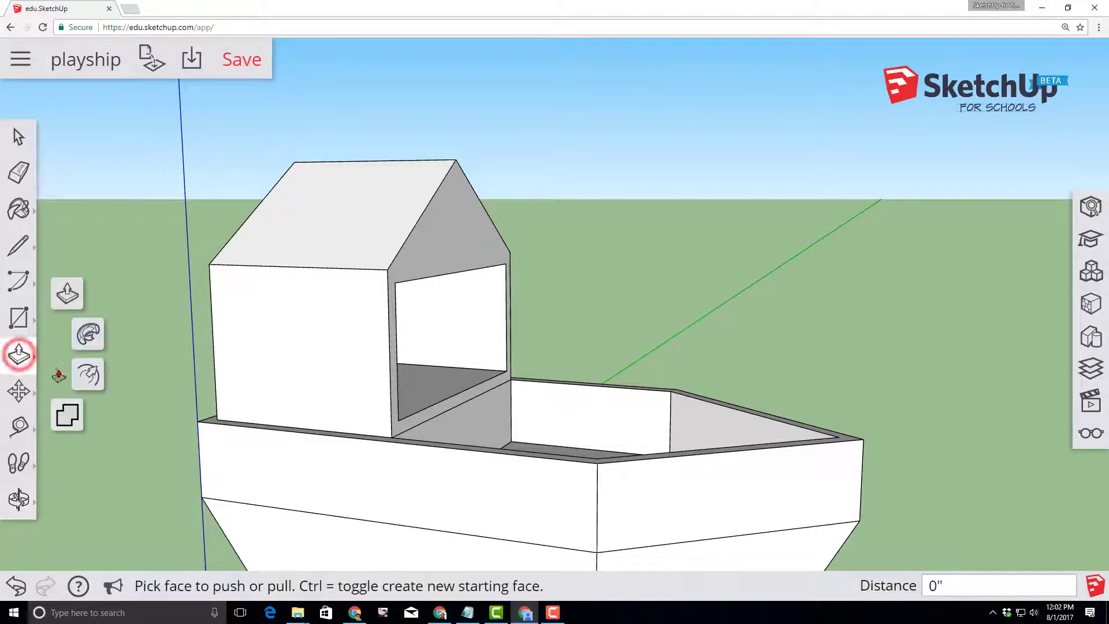
{"action": "left_click", "coordinate": [92, 377]}
{"action": "left_click", "coordinate": [221, 336]}
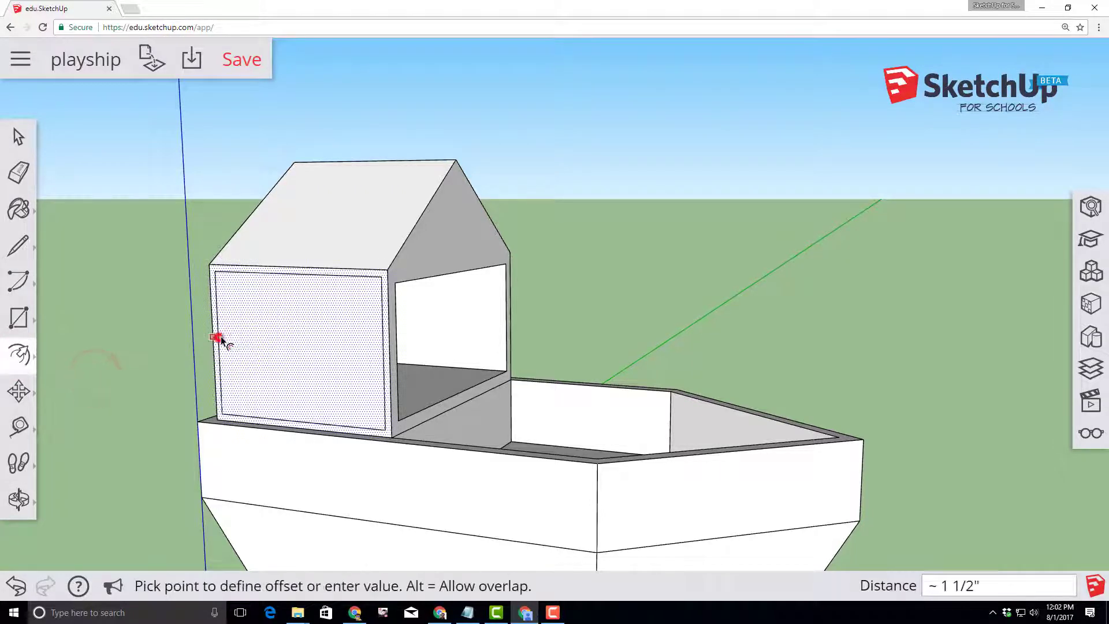
{"action": "key", "text": "Escape"}
{"action": "left_click", "coordinate": [282, 349]}
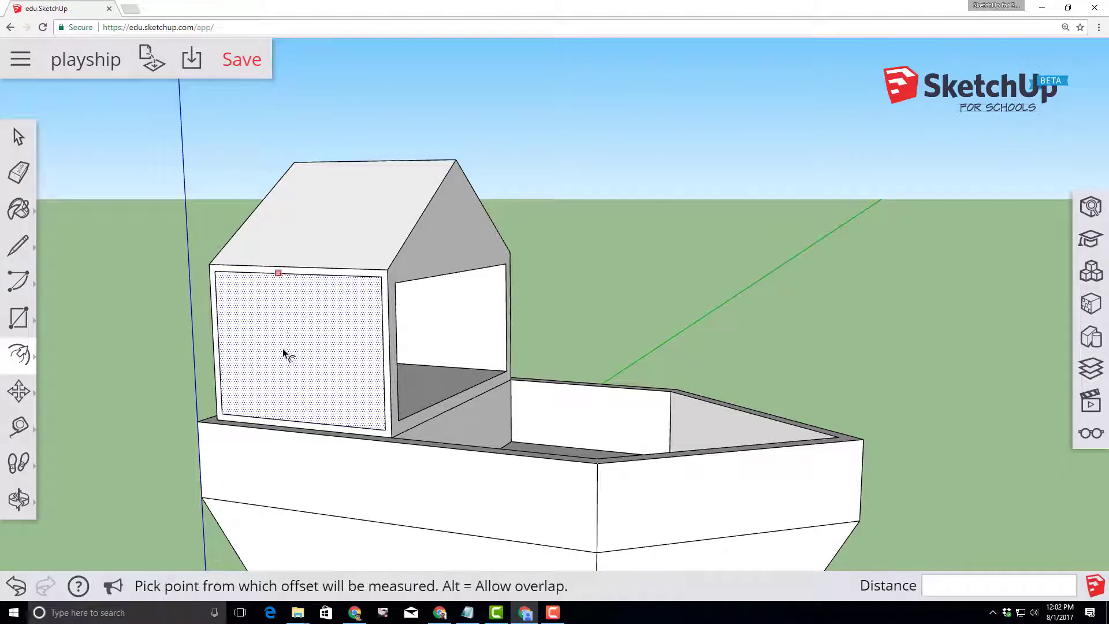
{"action": "key", "text": "Escape"}
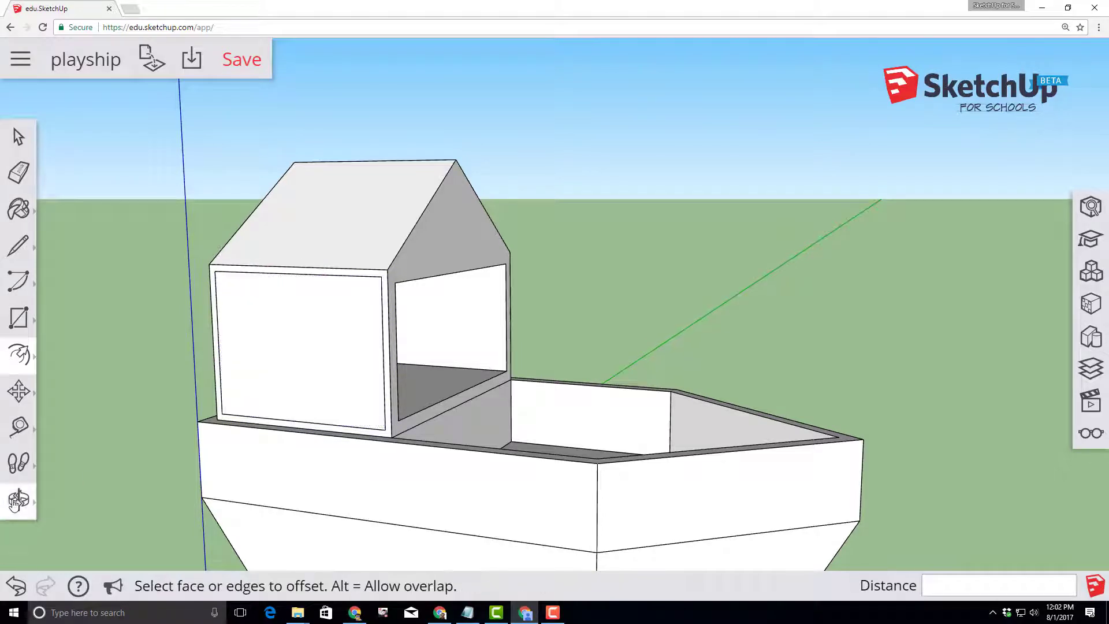
{"action": "left_click", "coordinate": [19, 499]}
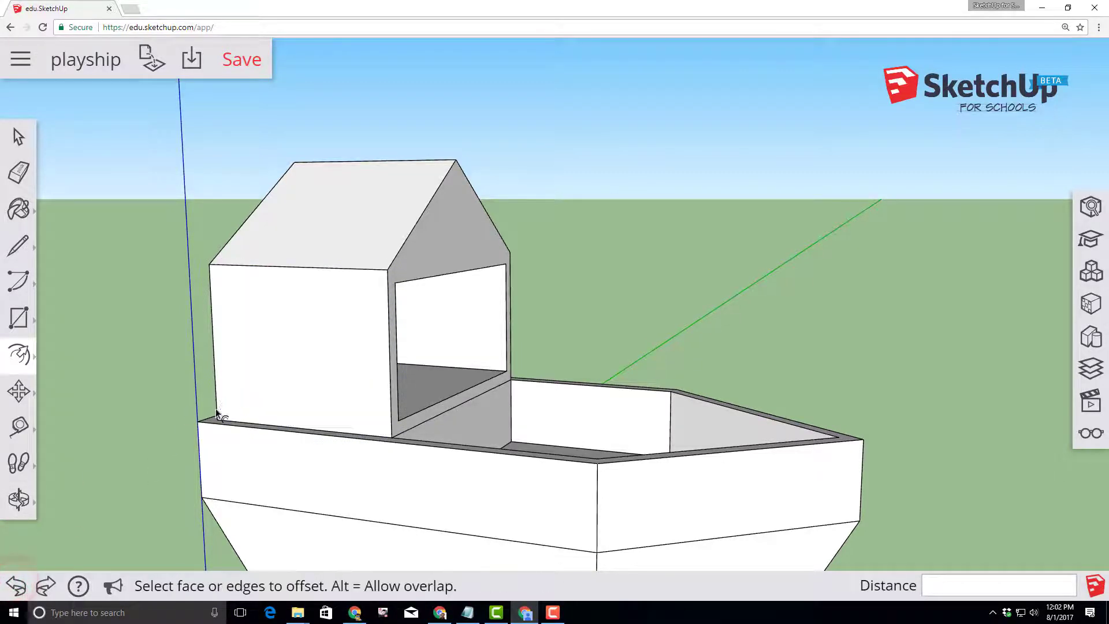
Offset the outline of the cabin's side wall inward by 4" to frame a side window.
{"action": "left_click_drag", "start_coordinate": [249, 396], "coordinate": [397, 409]}
{"action": "scroll", "coordinate": [396, 409], "scroll_direction": "up", "scroll_amount": 3}
{"action": "key", "text": "f"}
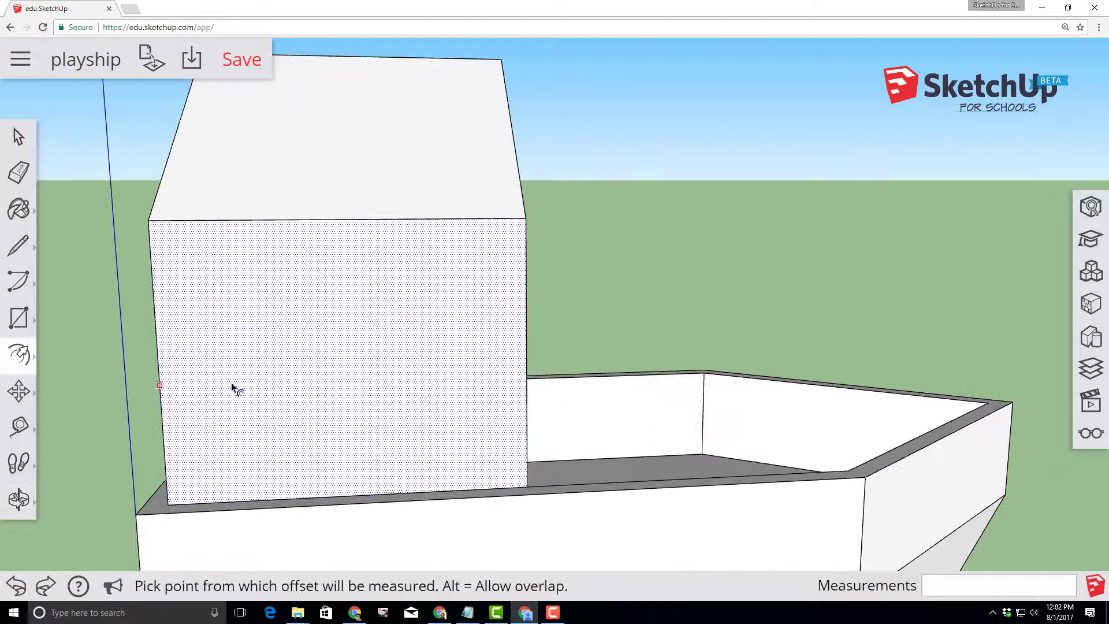
{"action": "left_click", "coordinate": [161, 349]}
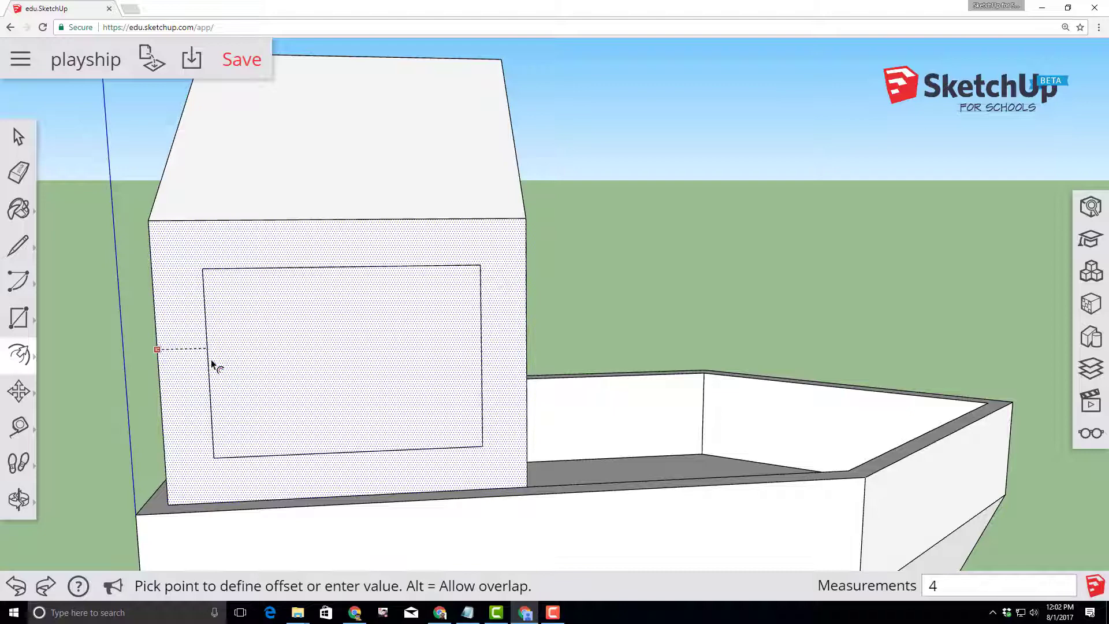
{"action": "key", "text": "Return"}
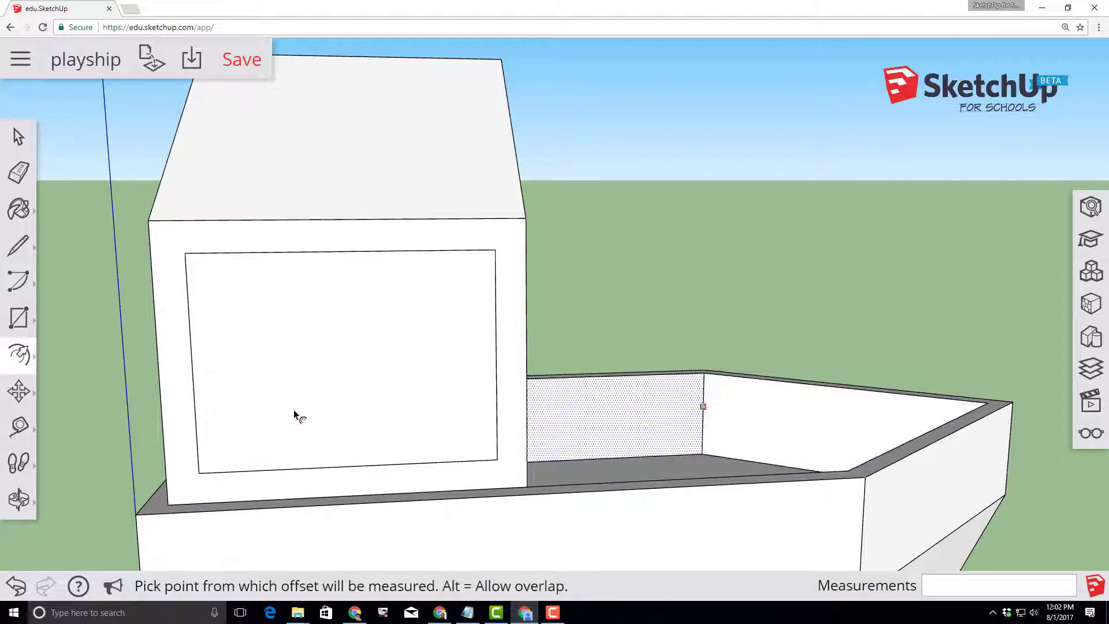
Push/Pull the framed face of the side wall inward by 3" to cut the side window opening.
{"action": "left_click", "coordinate": [18, 500]}
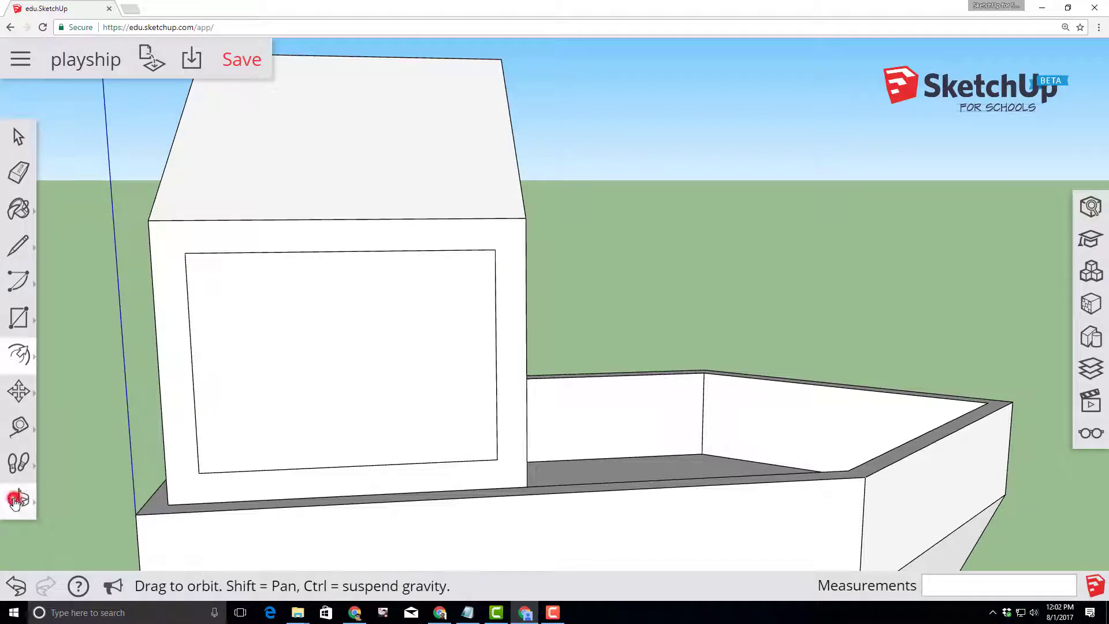
{"action": "left_click", "coordinate": [19, 500]}
{"action": "left_click", "coordinate": [64, 426]}
{"action": "left_click_drag", "start_coordinate": [63, 479], "coordinate": [330, 458]}
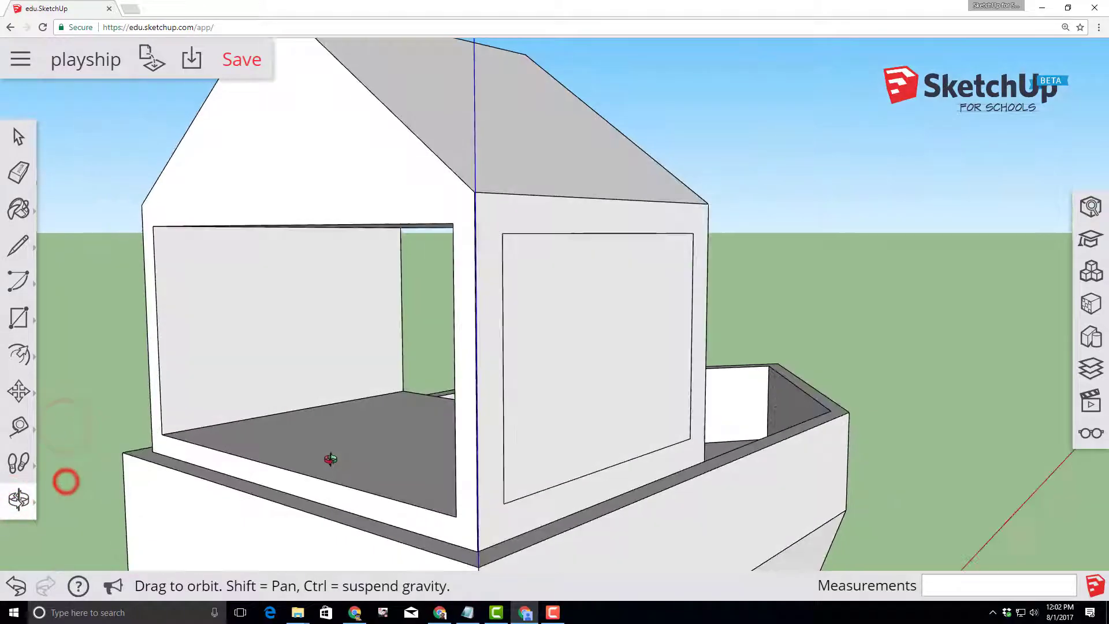
{"action": "left_click", "coordinate": [23, 357]}
{"action": "left_click", "coordinate": [64, 288]}
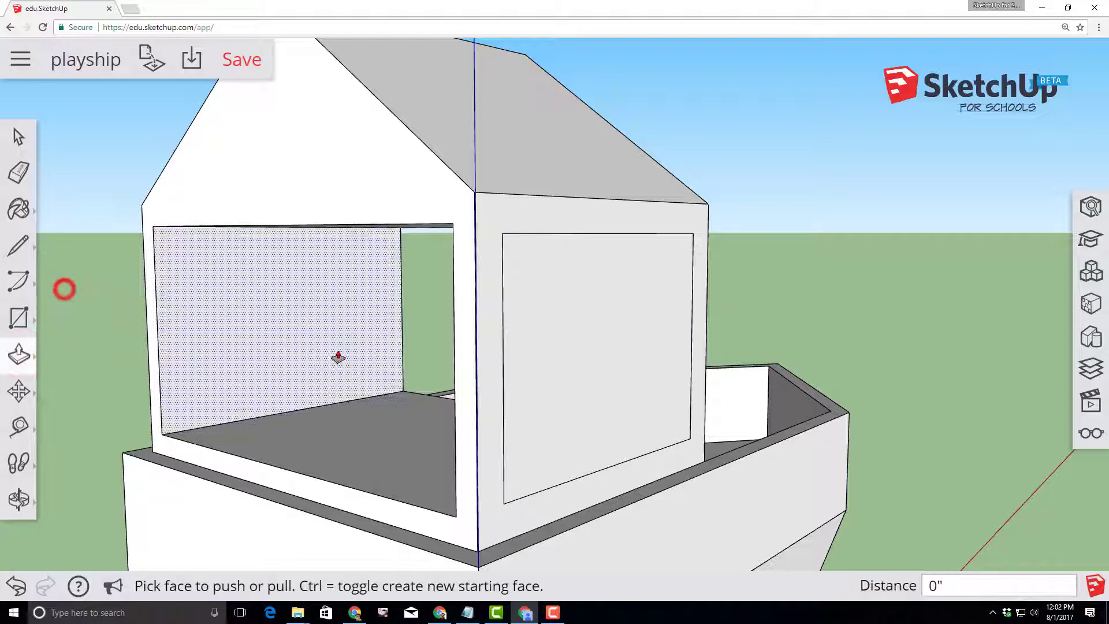
{"action": "left_click", "coordinate": [539, 353]}
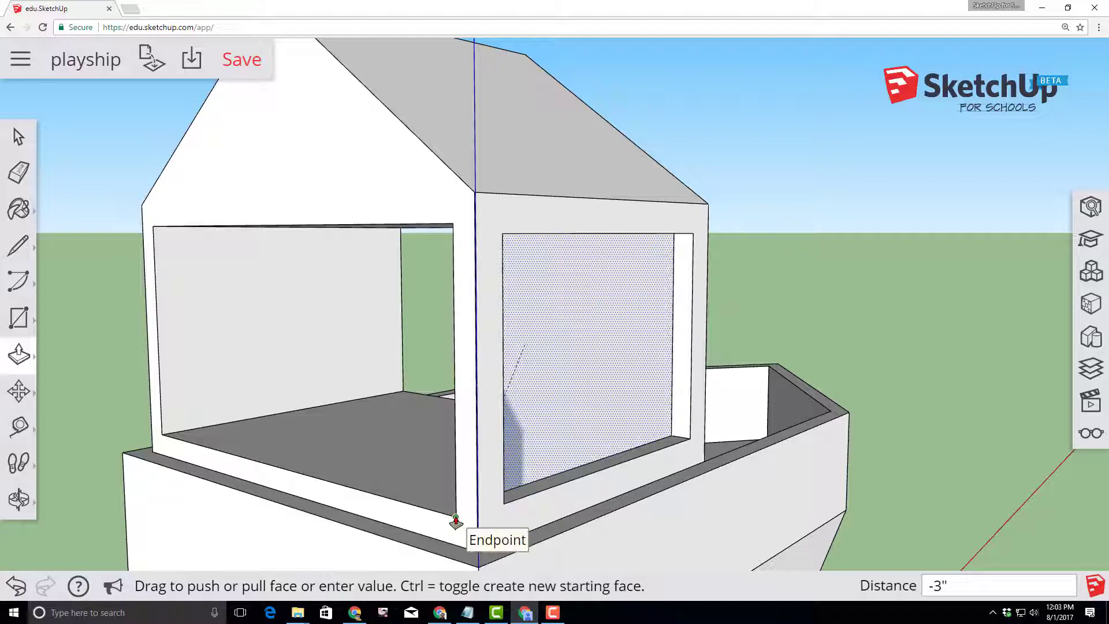
{"action": "left_click", "coordinate": [455, 518]}
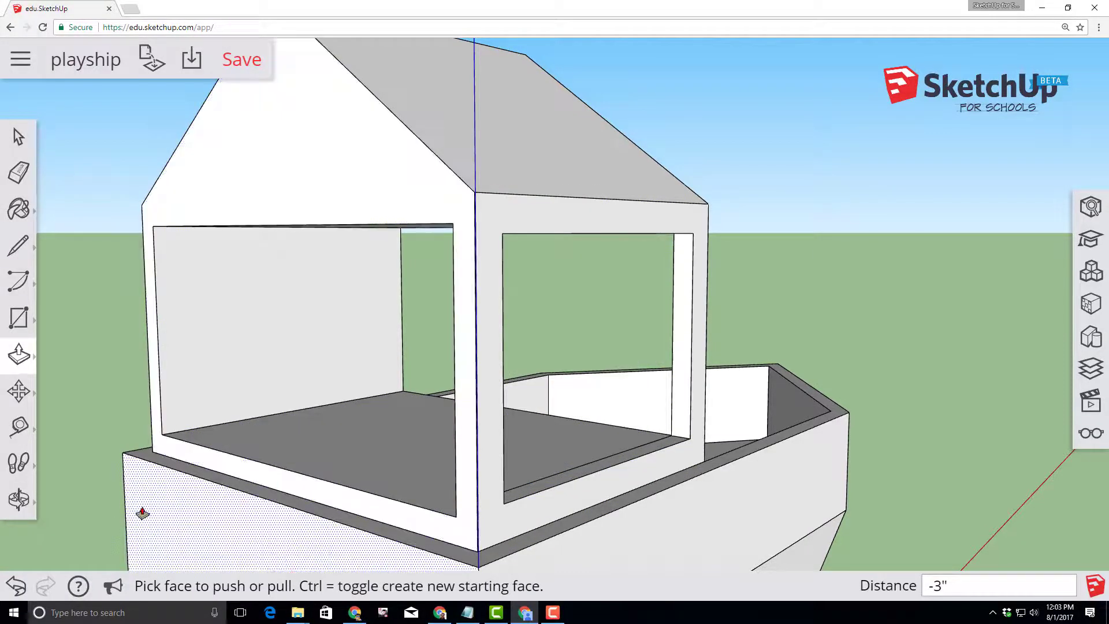
Offset the outline of the cabin's opposite, still solid side wall inward by 4" to frame a second side window.
{"action": "middle_click_drag", "start_coordinate": [70, 448], "coordinate": [572, 440]}
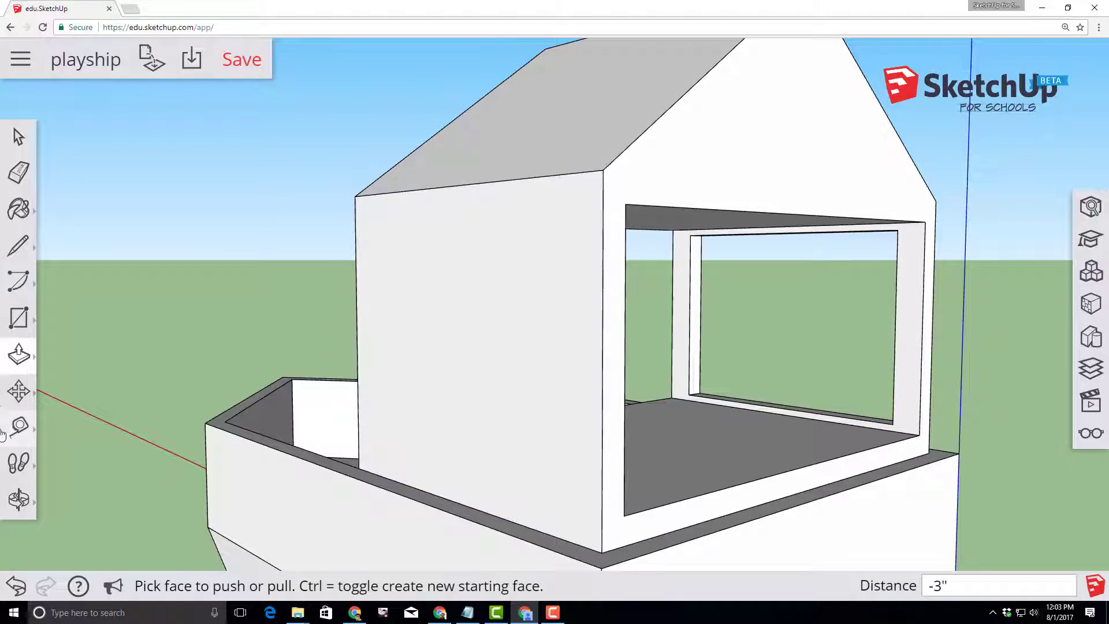
{"action": "left_click", "coordinate": [19, 354]}
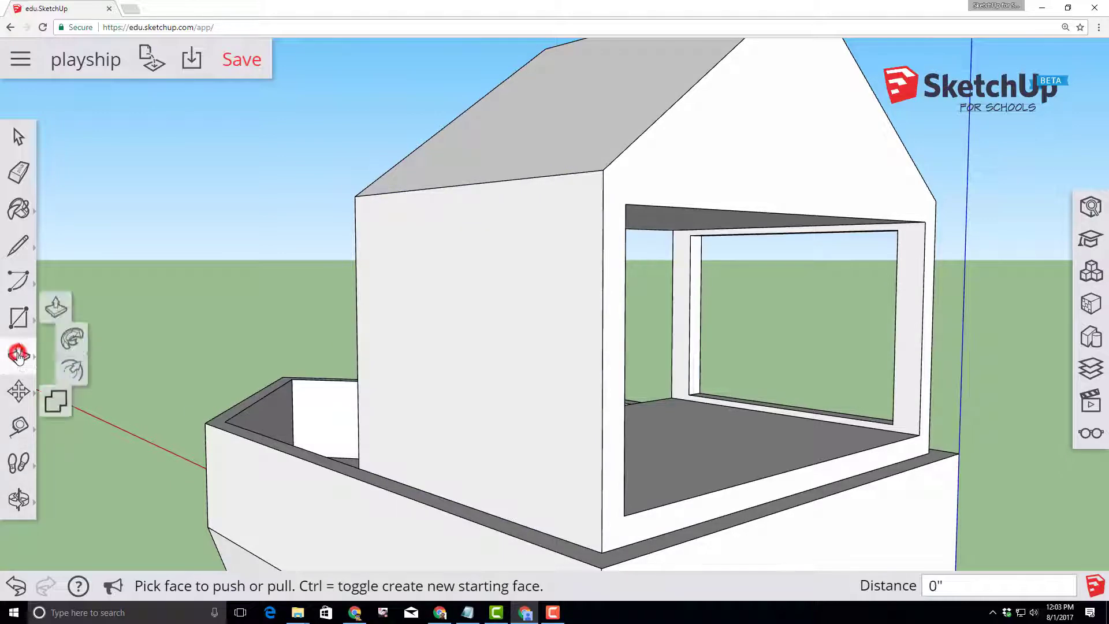
{"action": "left_click", "coordinate": [90, 377]}
{"action": "left_click", "coordinate": [357, 333]}
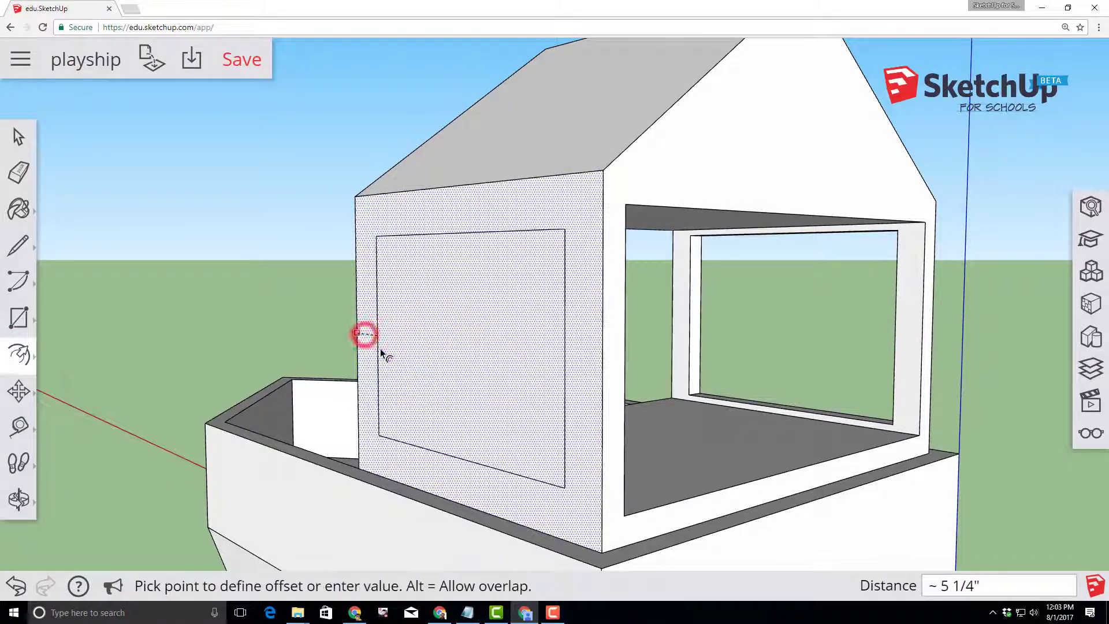
{"action": "left_click", "coordinate": [381, 350]}
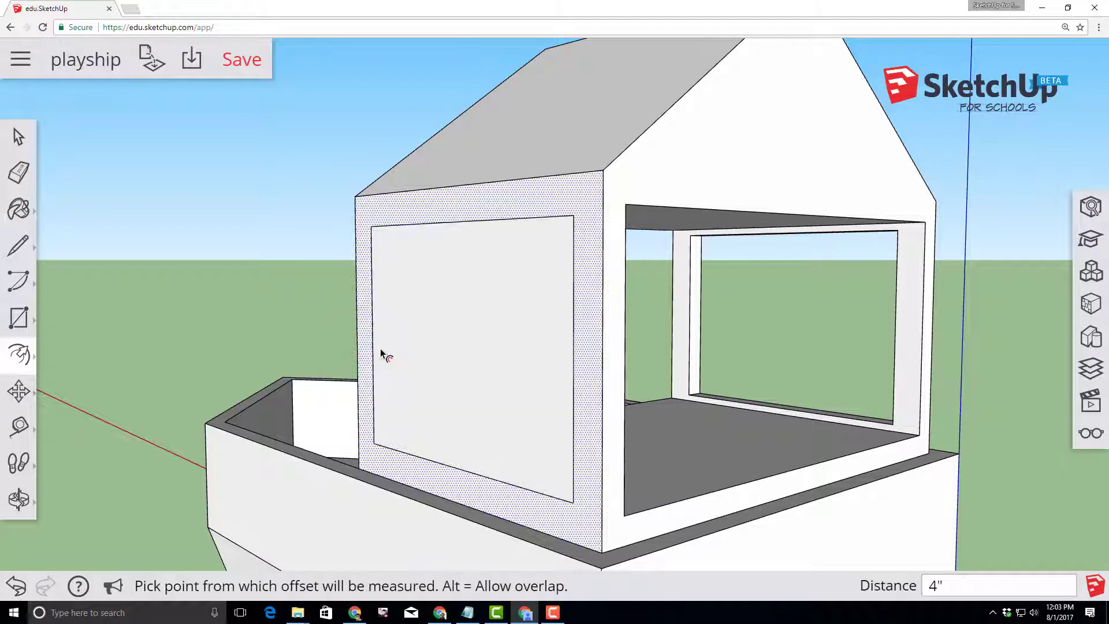
Push/Pull the newly framed side wall face inward by 3" to cut the second side window opening, and save the model.
{"action": "left_click", "coordinate": [19, 353]}
{"action": "left_click", "coordinate": [64, 293]}
{"action": "left_click", "coordinate": [428, 354]}
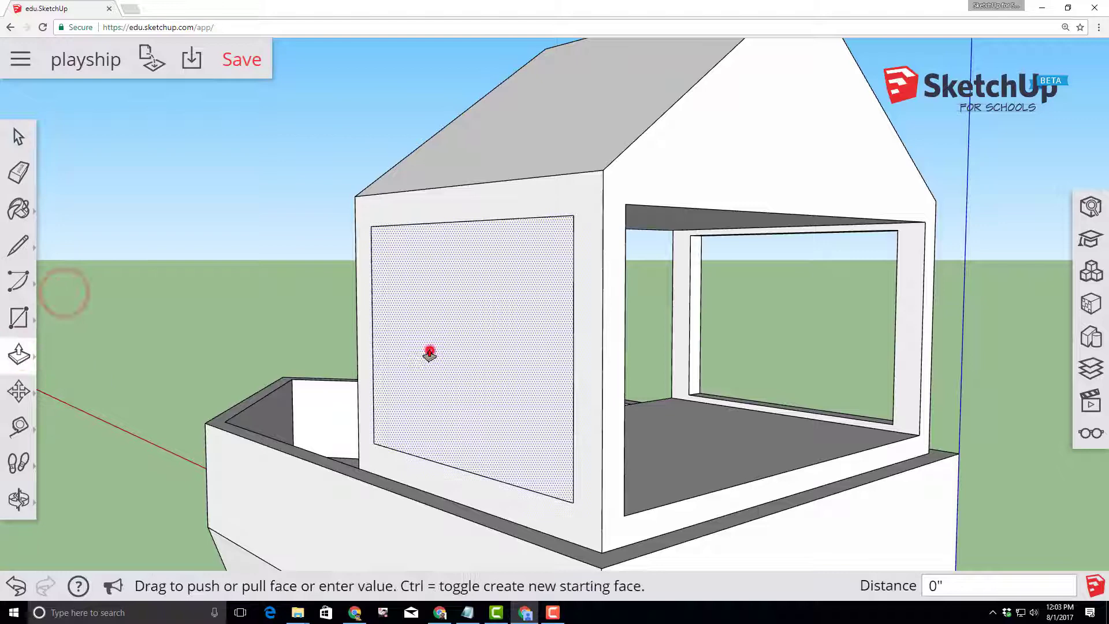
{"action": "left_click", "coordinate": [625, 519]}
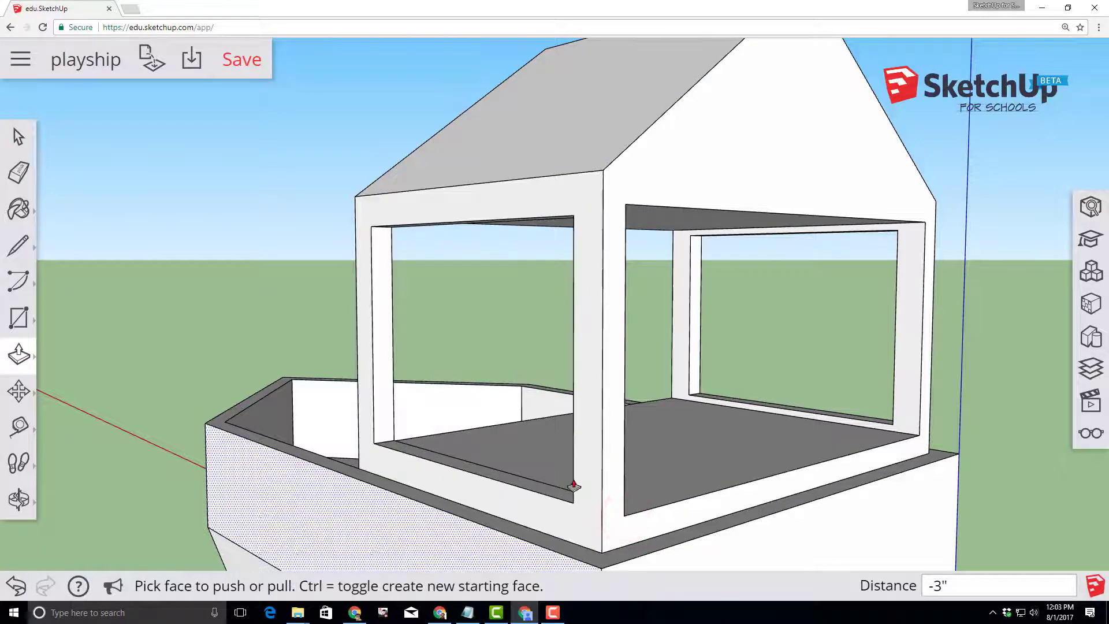
{"action": "middle_click_drag", "start_coordinate": [305, 524], "coordinate": [627, 547]}
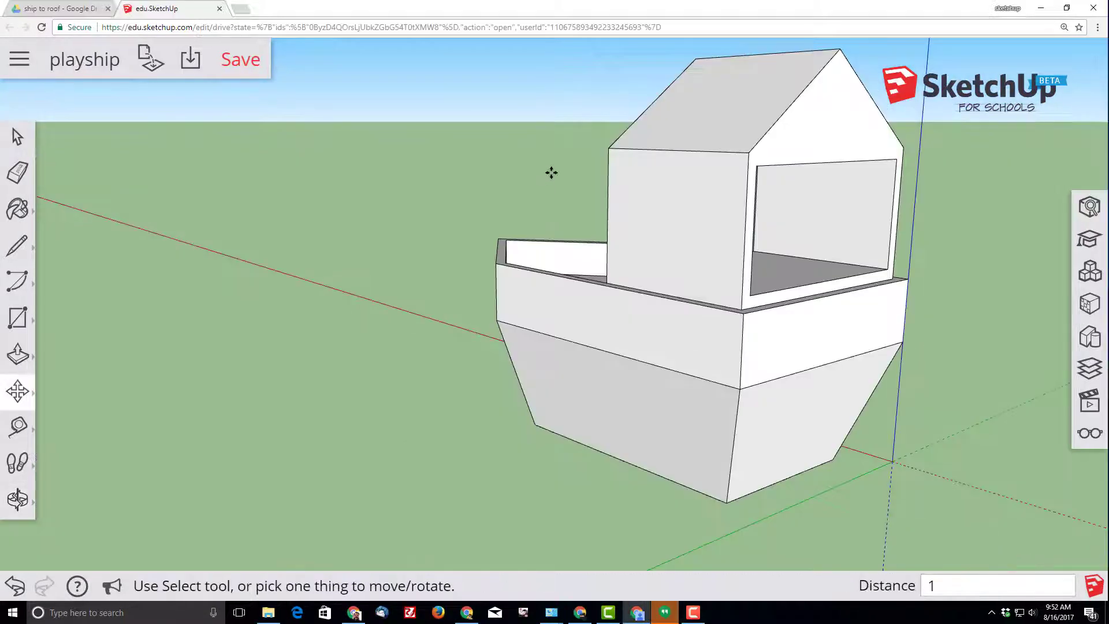
{"action": "left_click", "coordinate": [240, 62]}
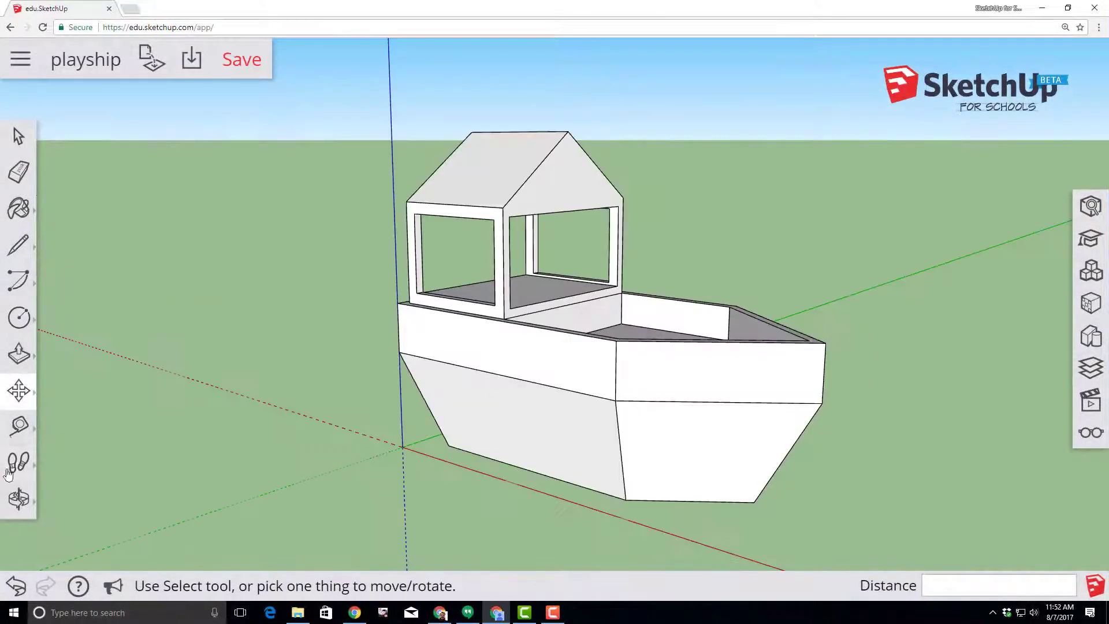
Draw a circle with a 6" radius on the sloped lower hull panel near the bow.
{"action": "left_click", "coordinate": [33, 496]}
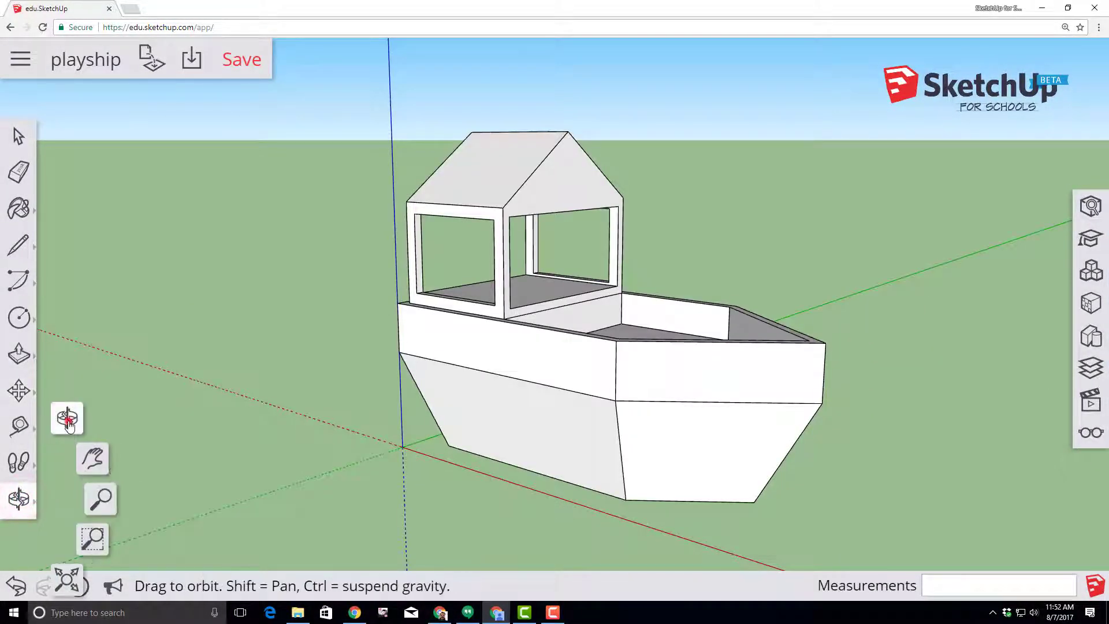
{"action": "left_click", "coordinate": [69, 421]}
{"action": "left_click_drag", "start_coordinate": [252, 462], "coordinate": [260, 374]}
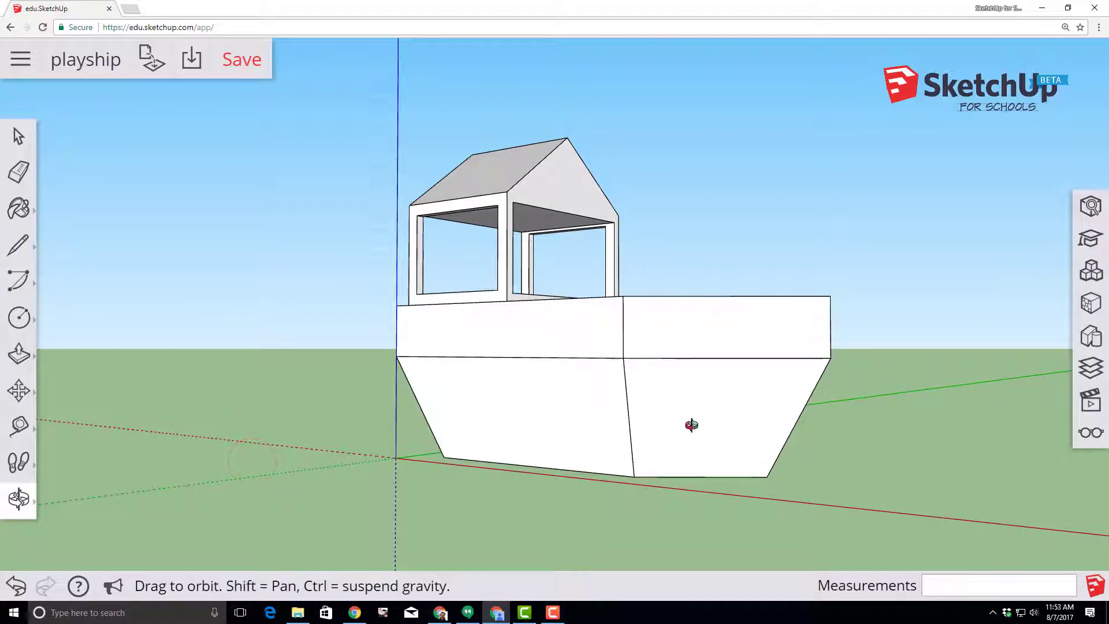
{"action": "left_click", "coordinate": [20, 317]}
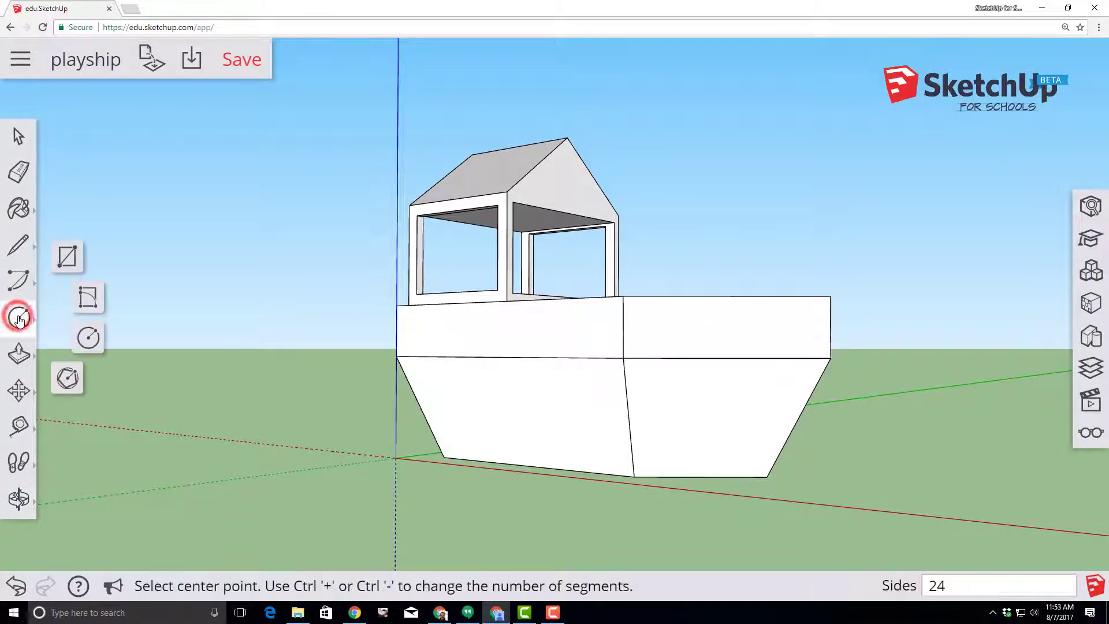
{"action": "left_click", "coordinate": [88, 340]}
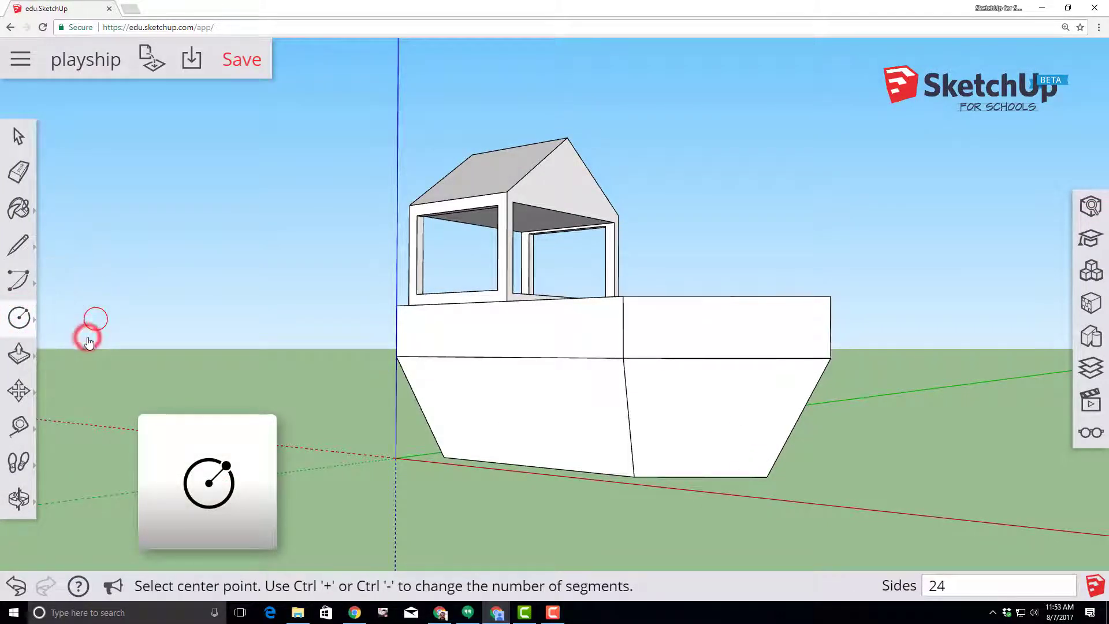
{"action": "key", "text": "ctrl+z"}
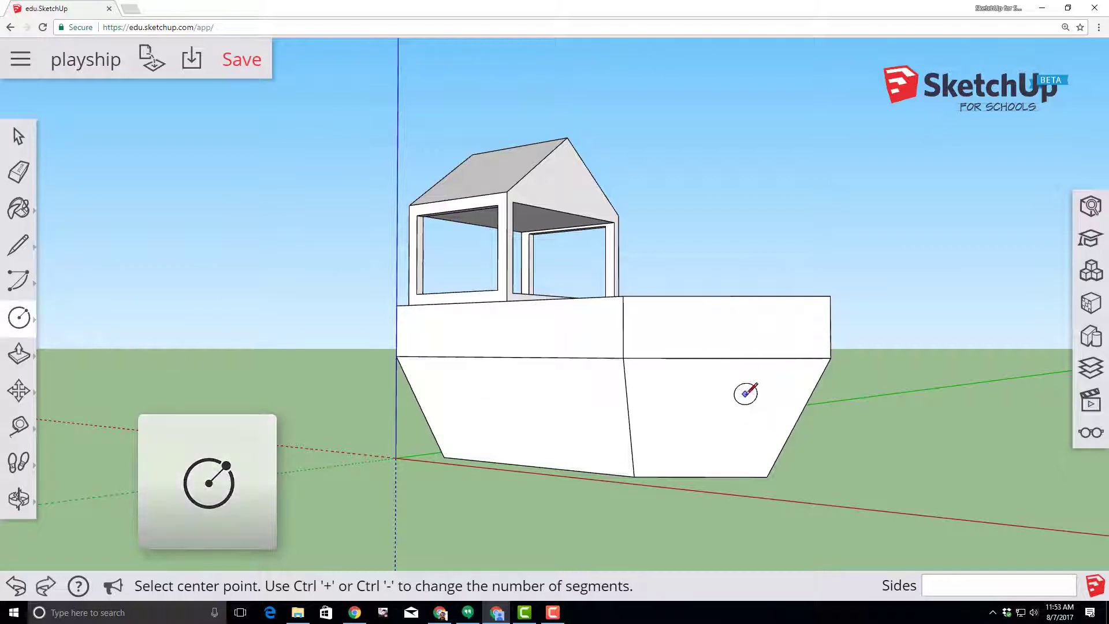
{"action": "left_click", "coordinate": [746, 393]}
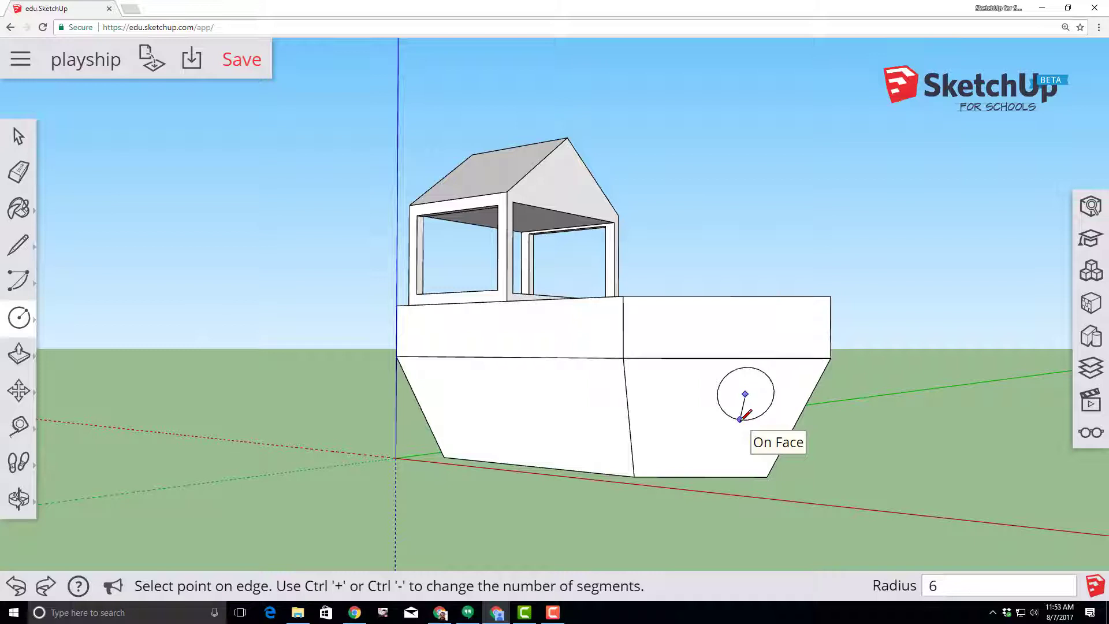
{"action": "left_click", "coordinate": [740, 418]}
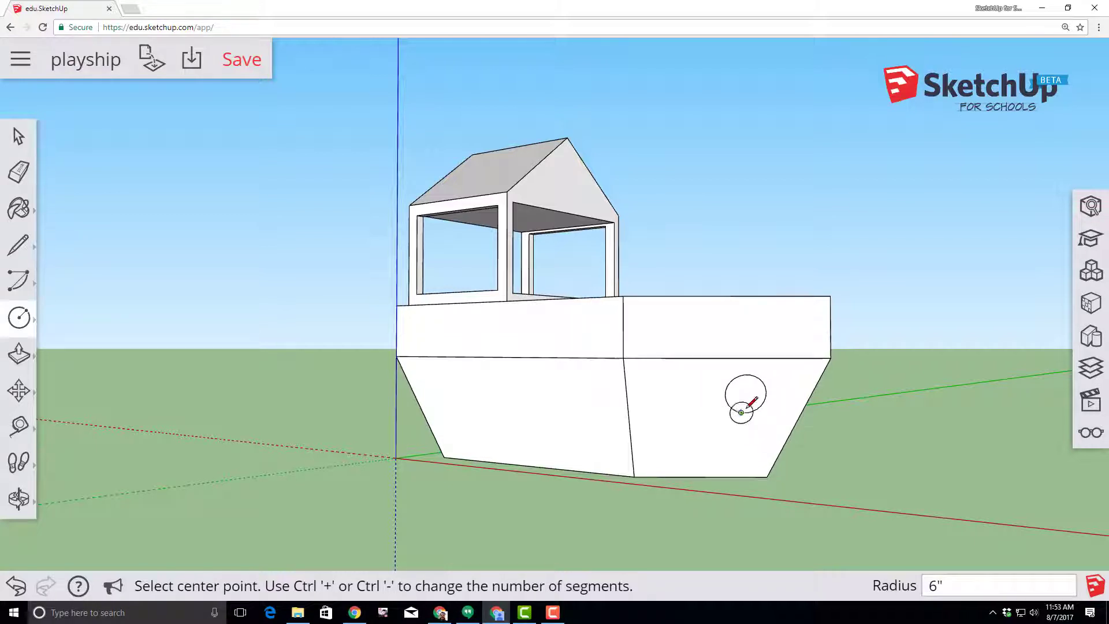
Make the circle a component named "porthole", glued to Any and with Cut opening enabled.
{"action": "left_click", "coordinate": [19, 136]}
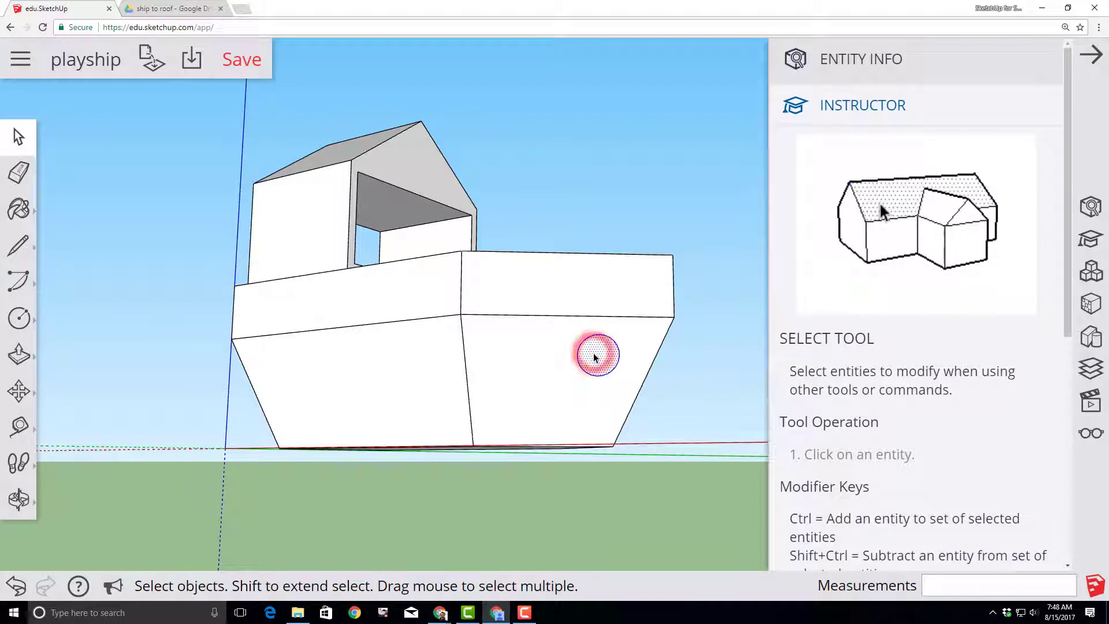
{"action": "right_click", "coordinate": [594, 353]}
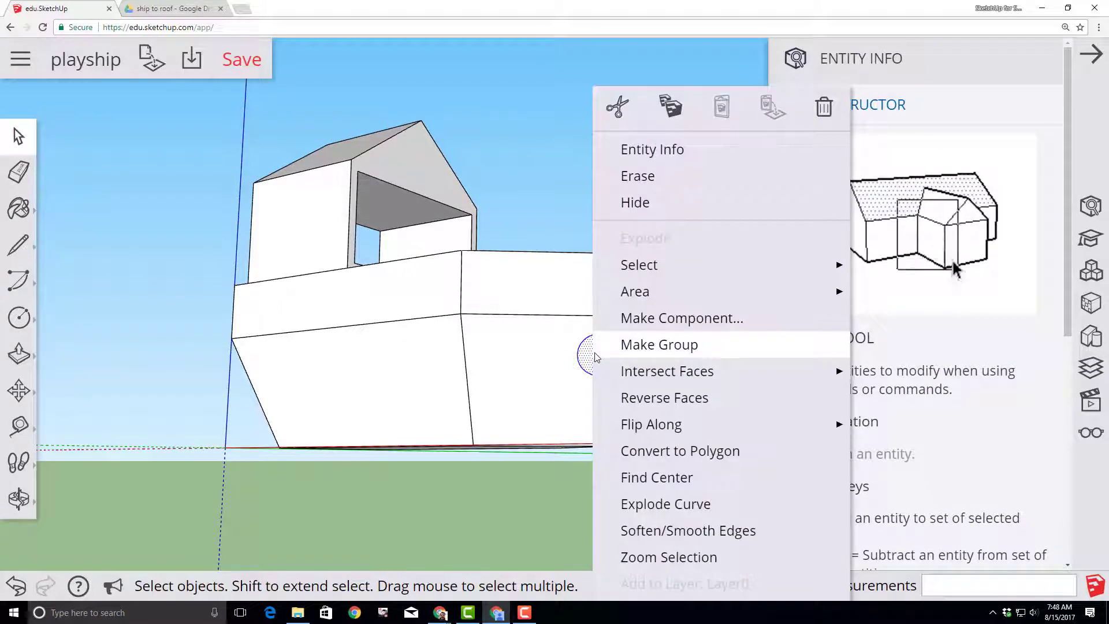
{"action": "left_click", "coordinate": [627, 318]}
{"action": "left_click", "coordinate": [404, 383]}
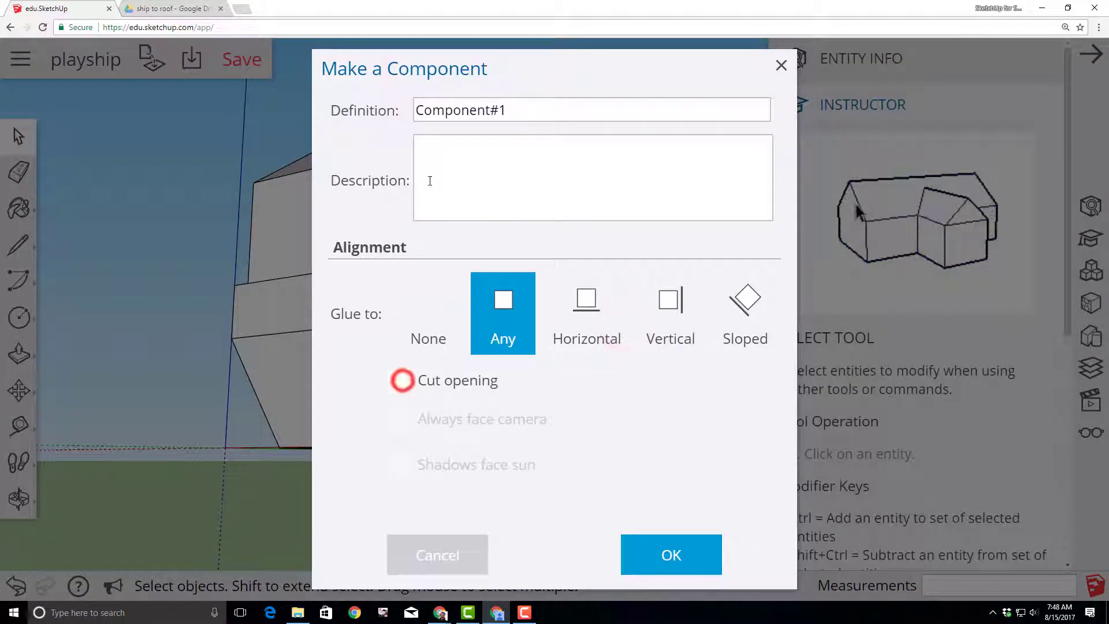
{"action": "type", "text": "porthole"}
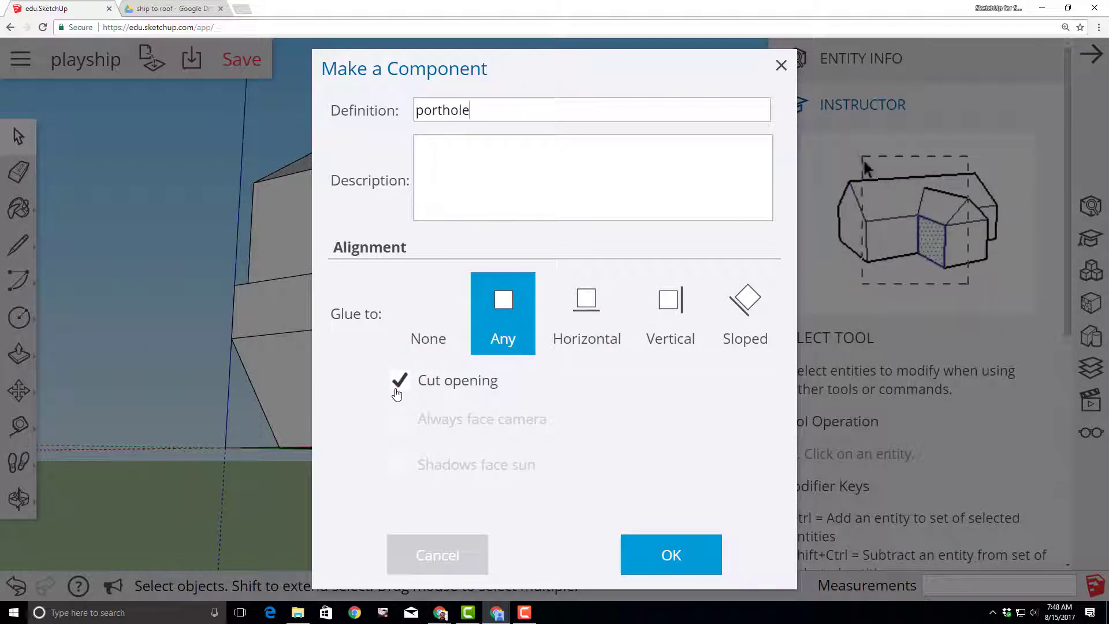
{"action": "left_click", "coordinate": [652, 563]}
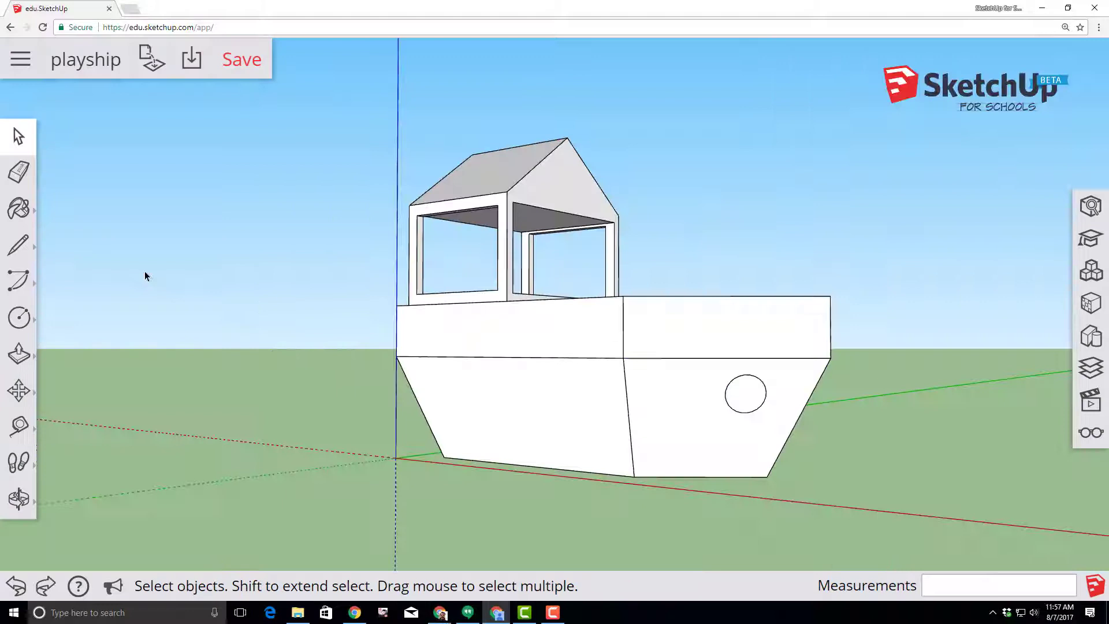
Copy the porthole about 1' 11" toward the stern on the same lower bow panel.
{"action": "left_click", "coordinate": [731, 404]}
{"action": "left_click_drag", "start_coordinate": [17, 392], "coordinate": [67, 343]}
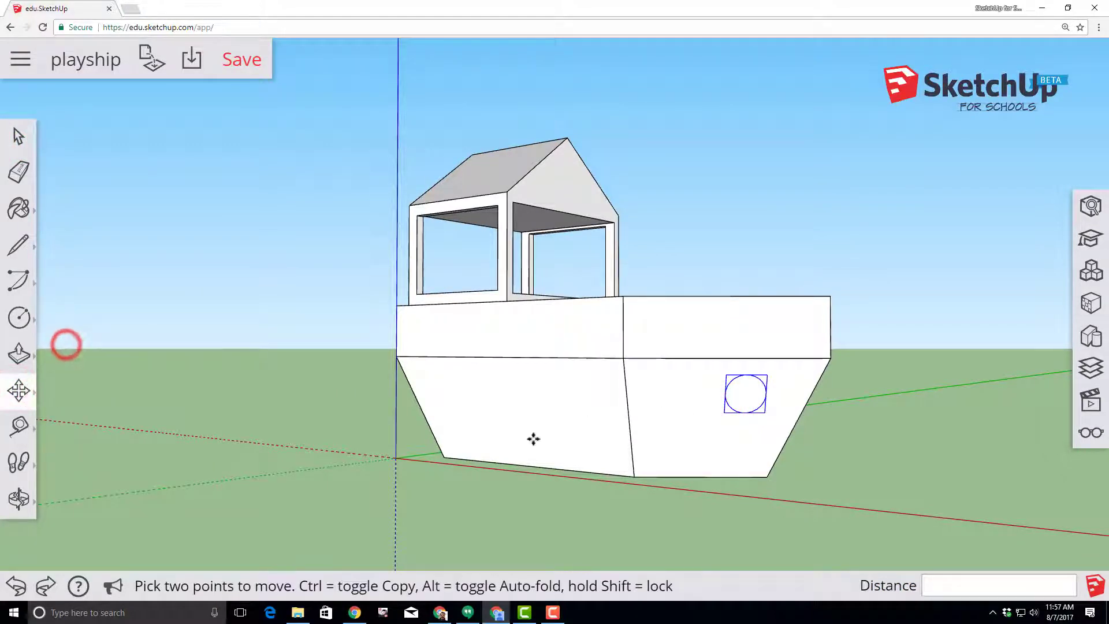
{"action": "left_click", "coordinate": [746, 395]}
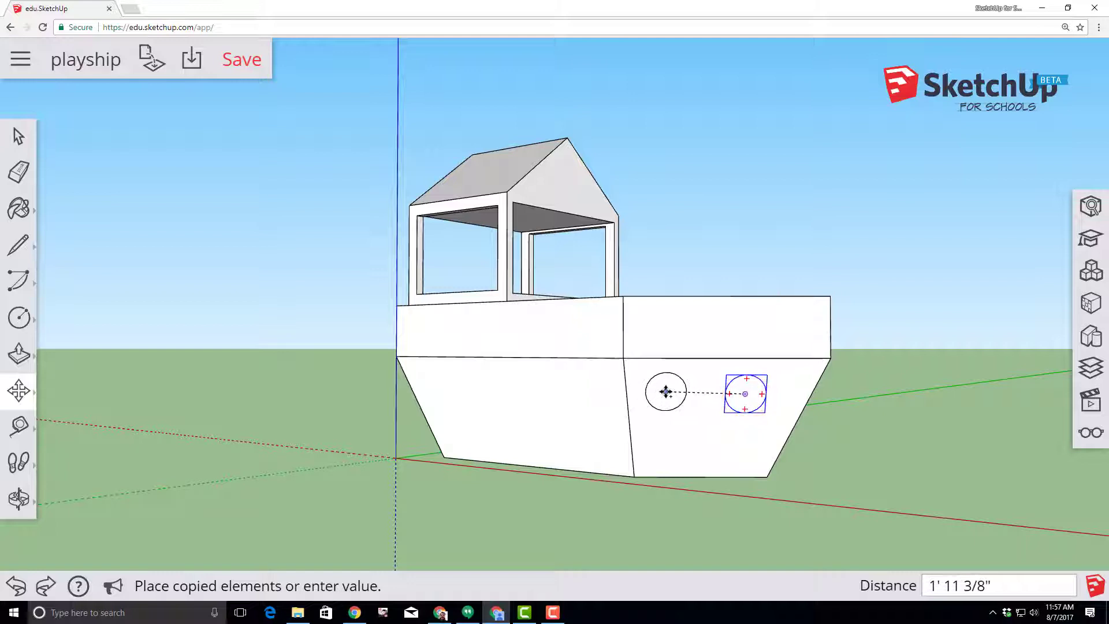
{"action": "left_click", "coordinate": [668, 392]}
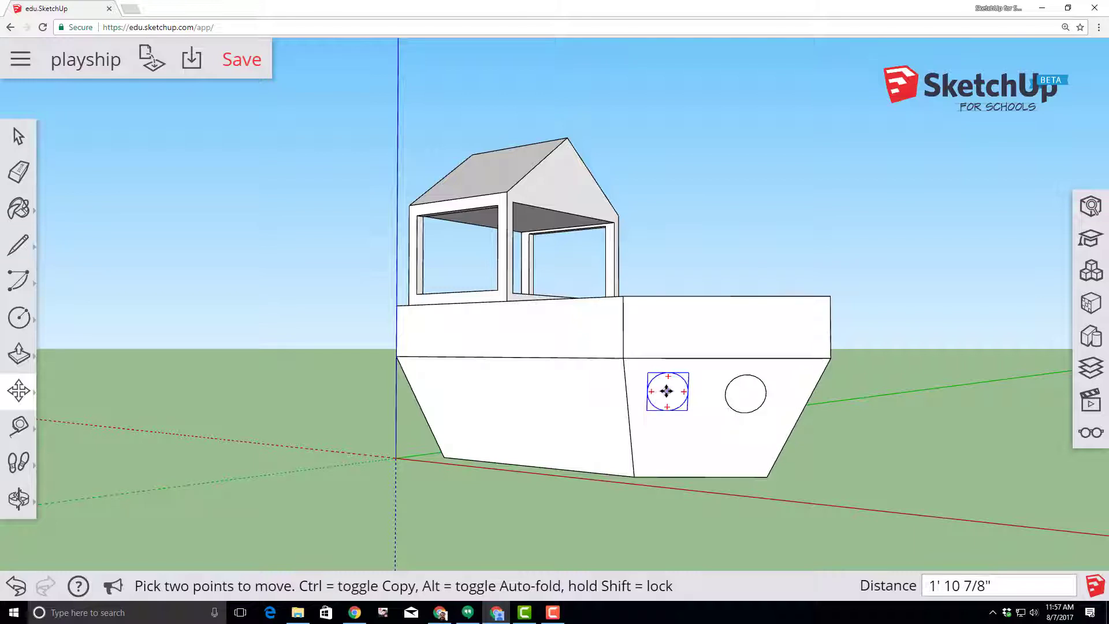
Place three more porthole copies along the hull's lower side panel toward the stern, the first about 2' 8" away and the second about 2' 6" further.
{"action": "left_click", "coordinate": [666, 392], "text": "ctrl"}
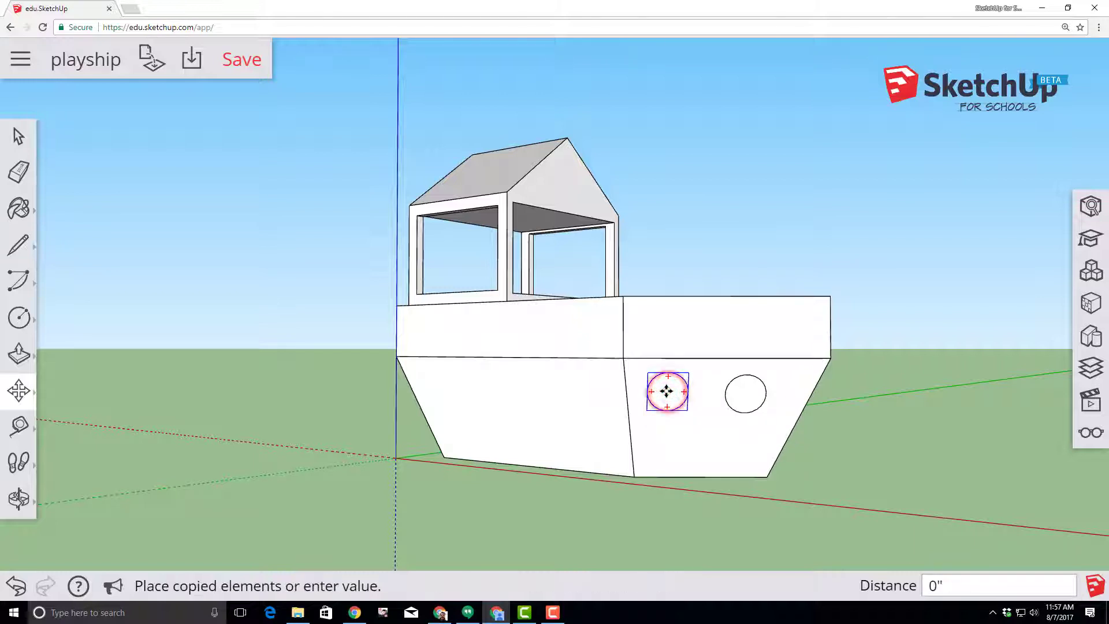
{"action": "left_click", "coordinate": [568, 391]}
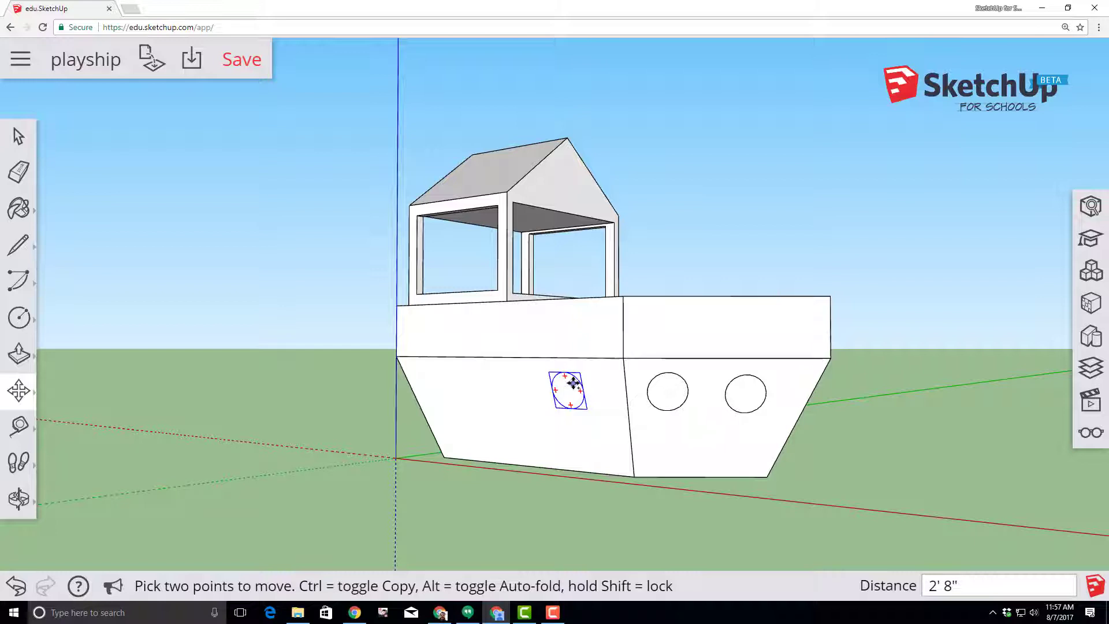
{"action": "left_click", "coordinate": [568, 391]}
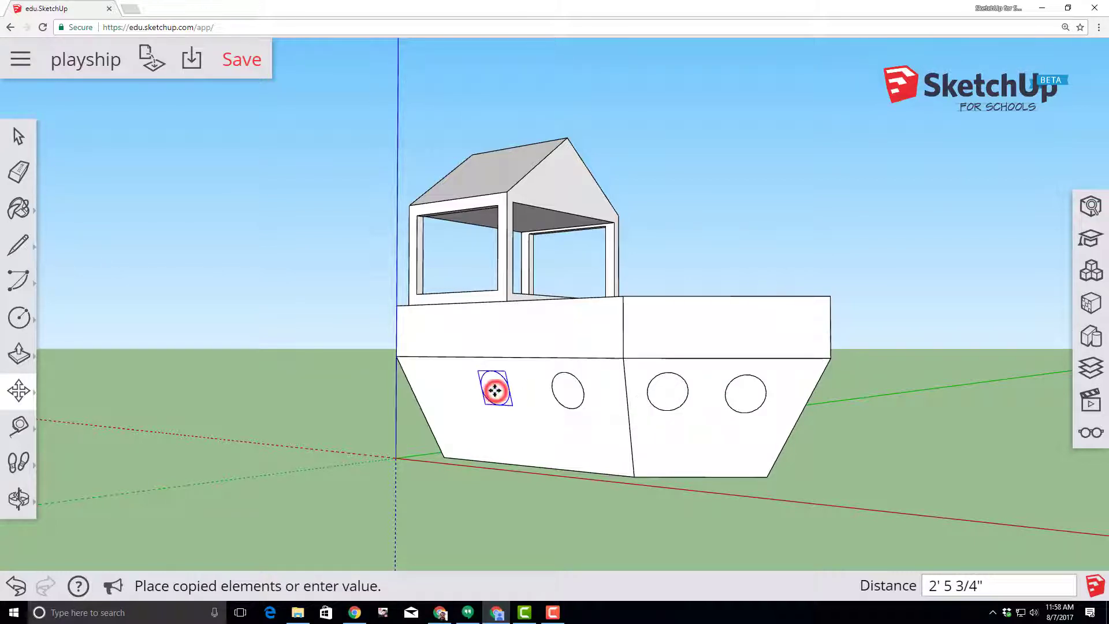
{"action": "left_click", "coordinate": [494, 389]}
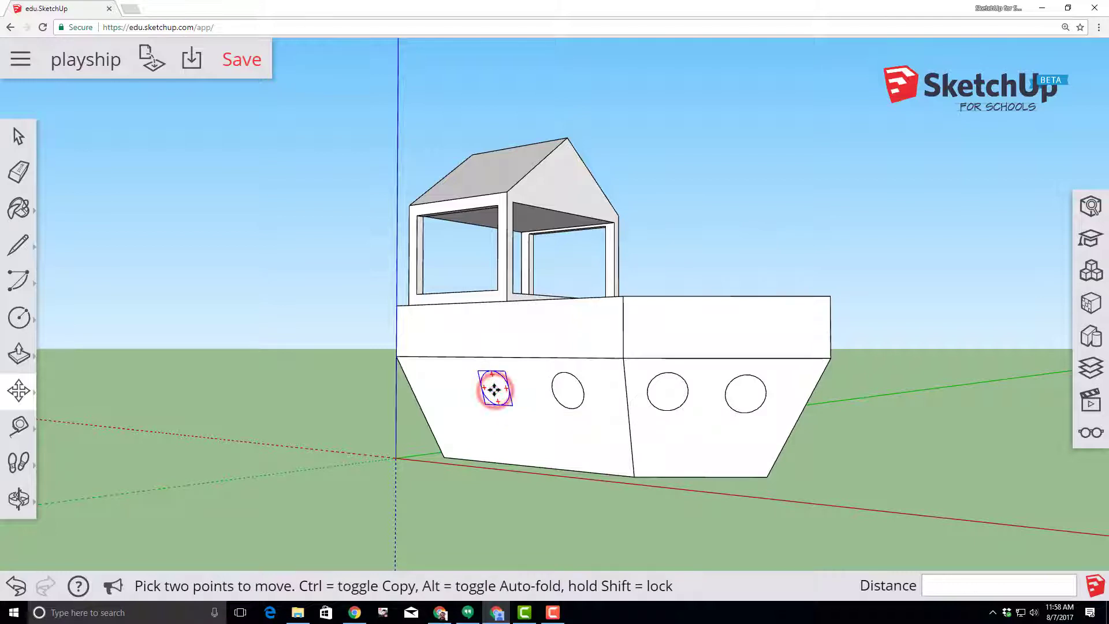
{"action": "left_click", "coordinate": [494, 390], "text": "ctrl"}
{"action": "left_click", "coordinate": [435, 388]}
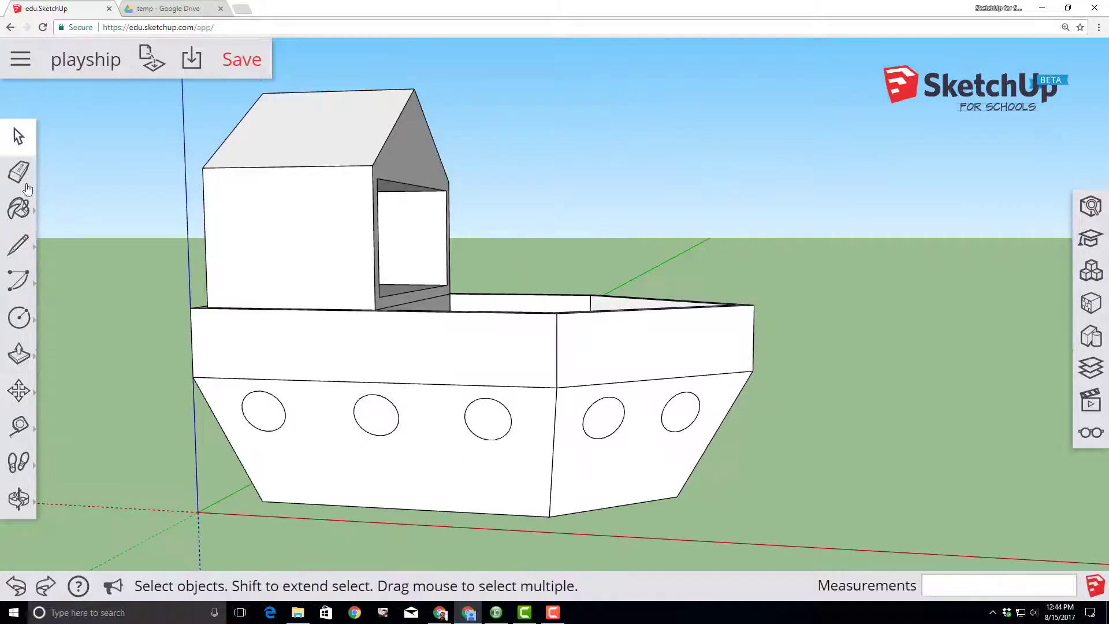
Open the sternmost porthole component for editing and offset its circle inward by 1" to form a rim.
{"action": "left_click", "coordinate": [16, 136]}
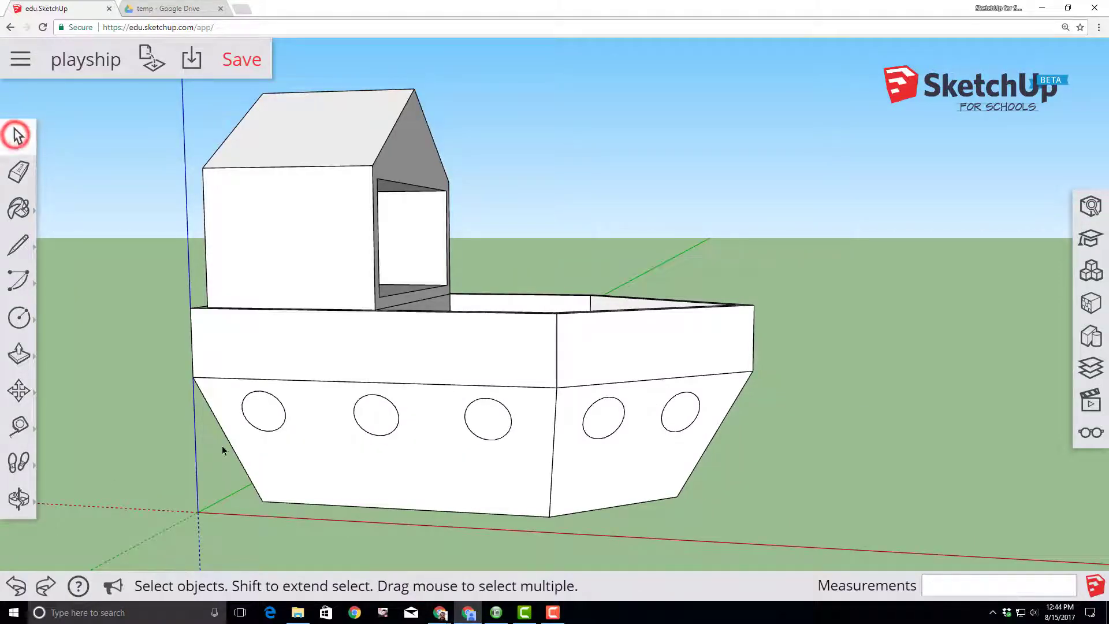
{"action": "double_click", "coordinate": [261, 417]}
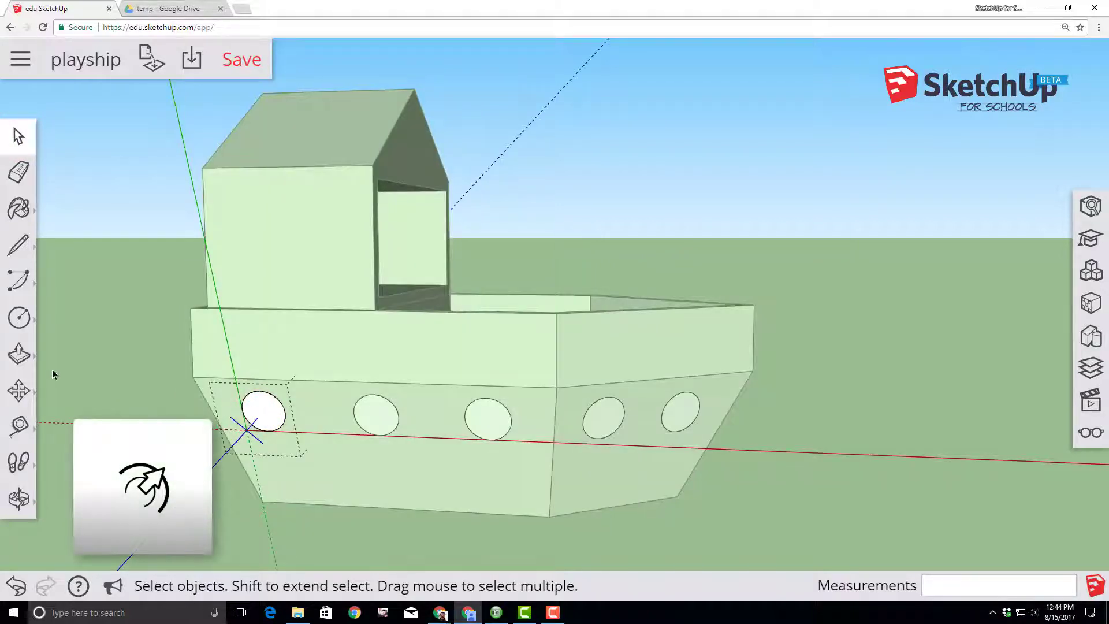
{"action": "left_click", "coordinate": [26, 358]}
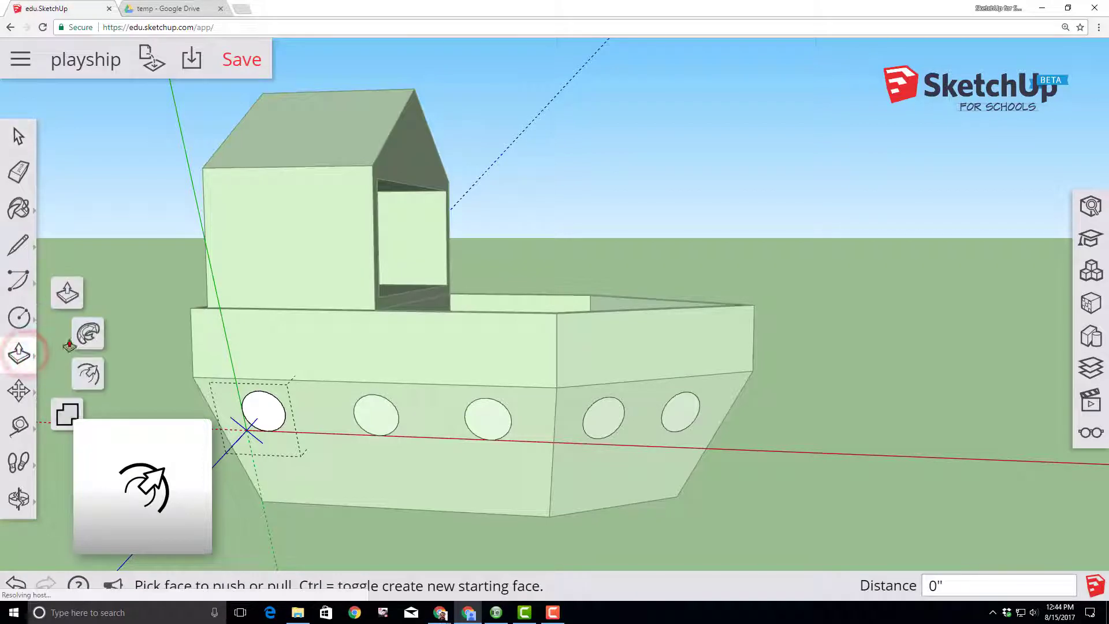
{"action": "left_click", "coordinate": [89, 378]}
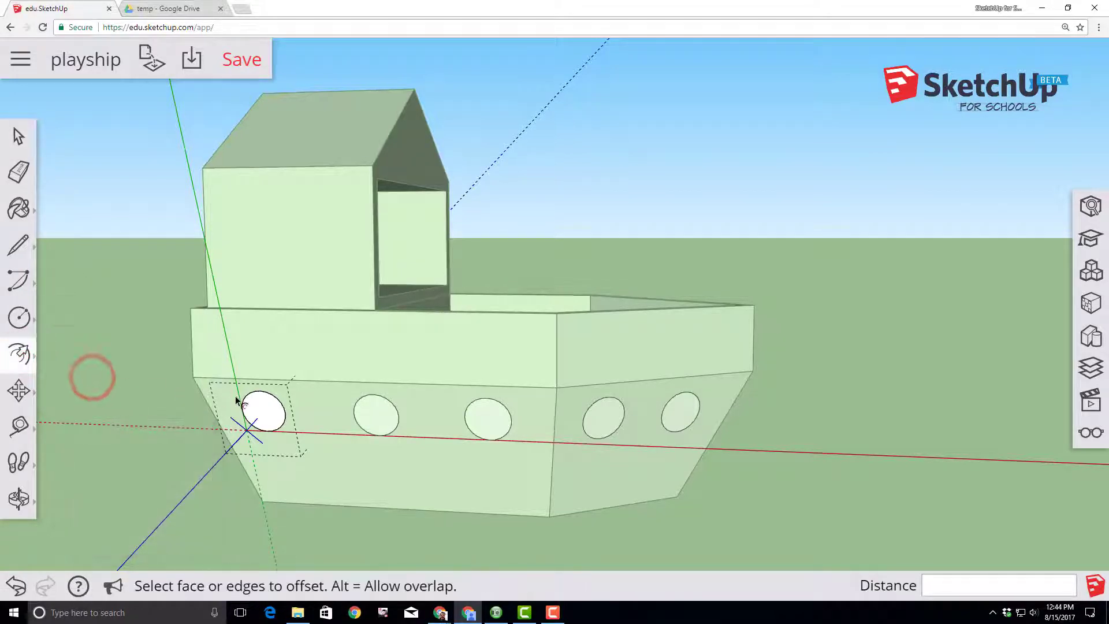
{"action": "left_click", "coordinate": [256, 398]}
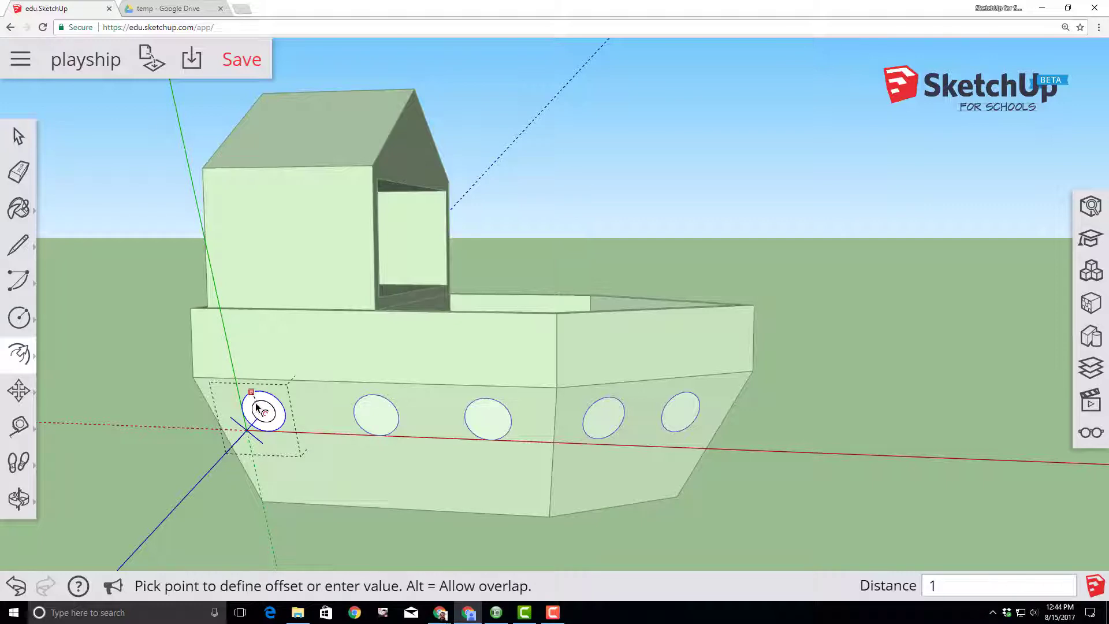
{"action": "key", "text": "Return"}
Pull the porthole's outer rim out 2" and its inner circular face out 1" inside the component.
{"action": "left_click", "coordinate": [91, 348]}
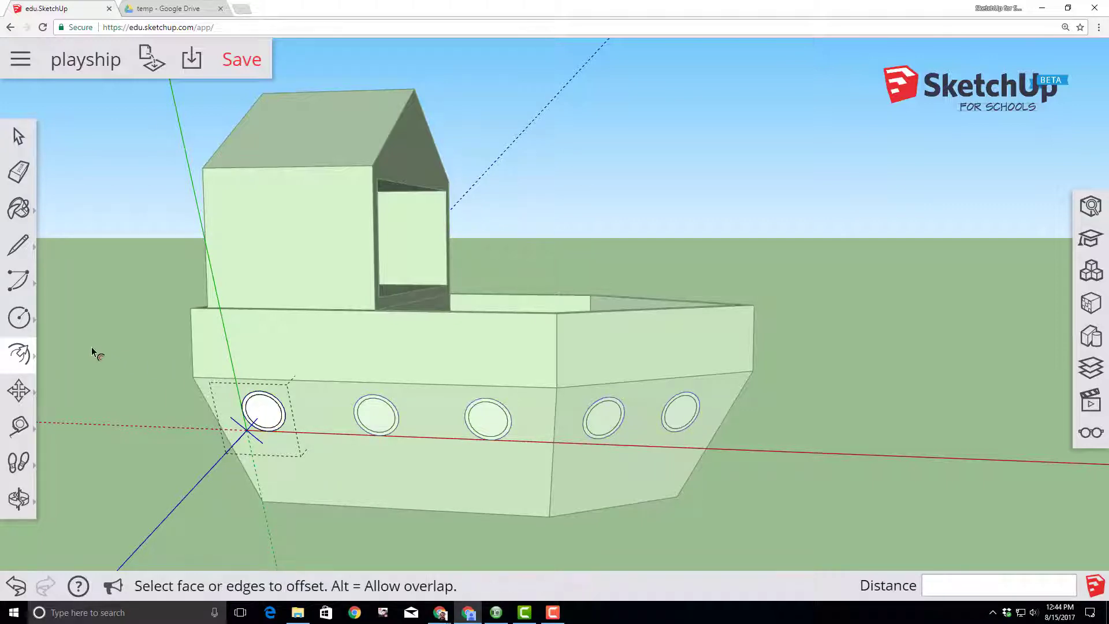
{"action": "left_click", "coordinate": [22, 355]}
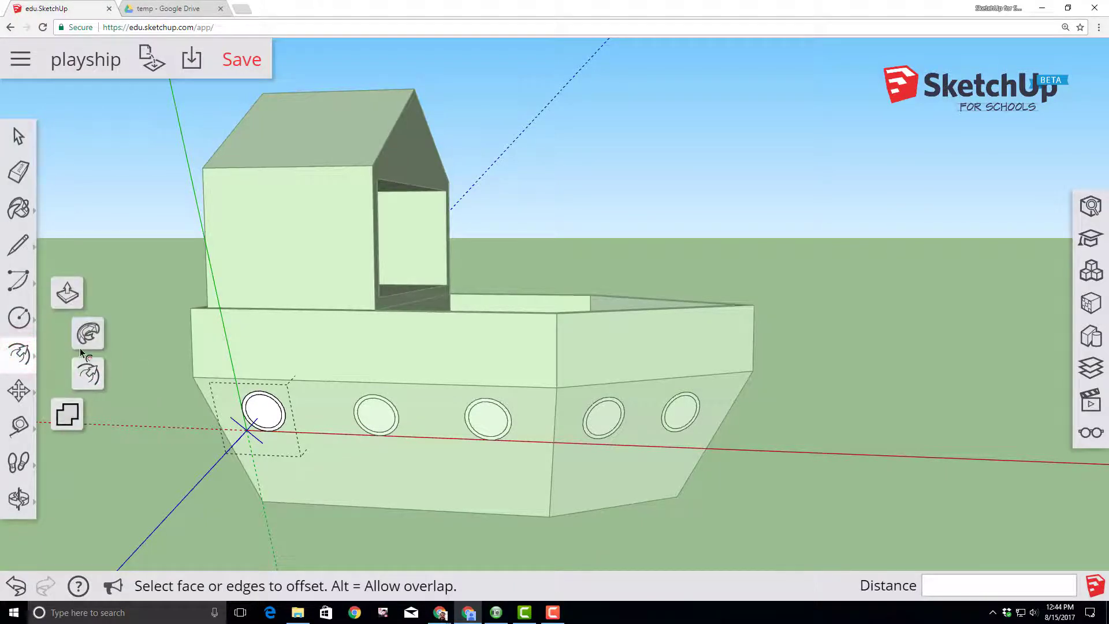
{"action": "left_click", "coordinate": [68, 299]}
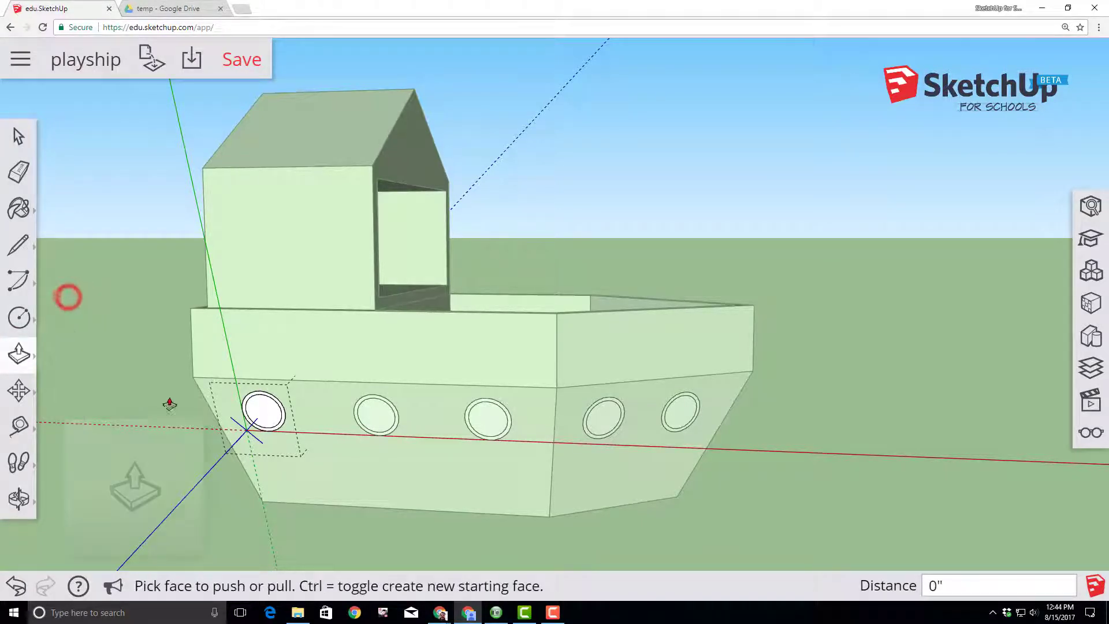
{"action": "left_click", "coordinate": [246, 406]}
{"action": "left_click_drag", "start_coordinate": [246, 405], "coordinate": [228, 415]}
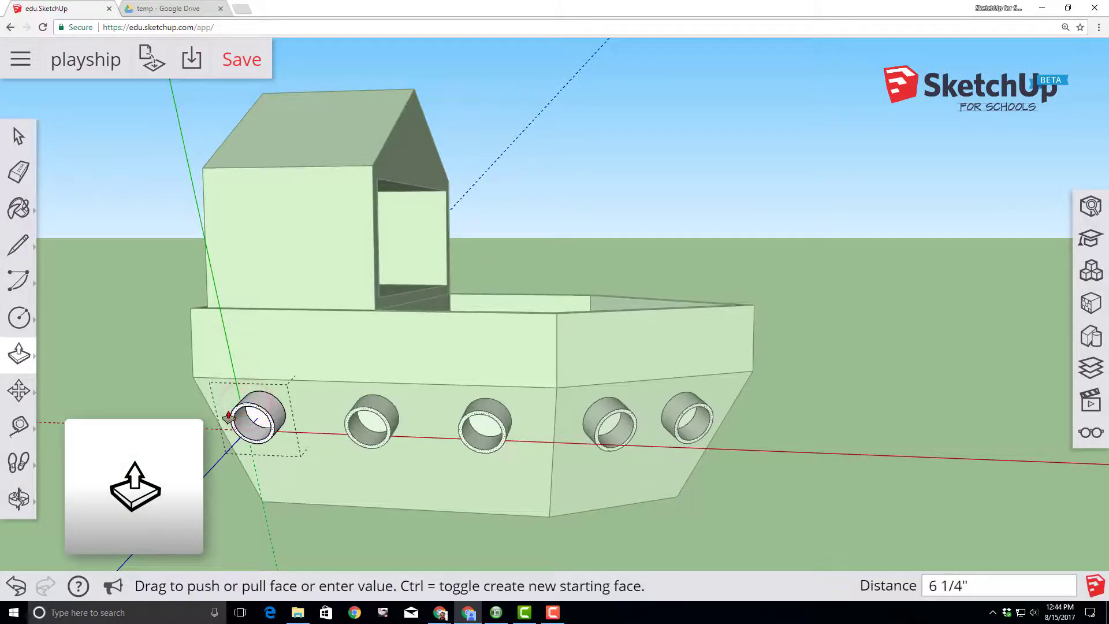
{"action": "type", "text": "2"}
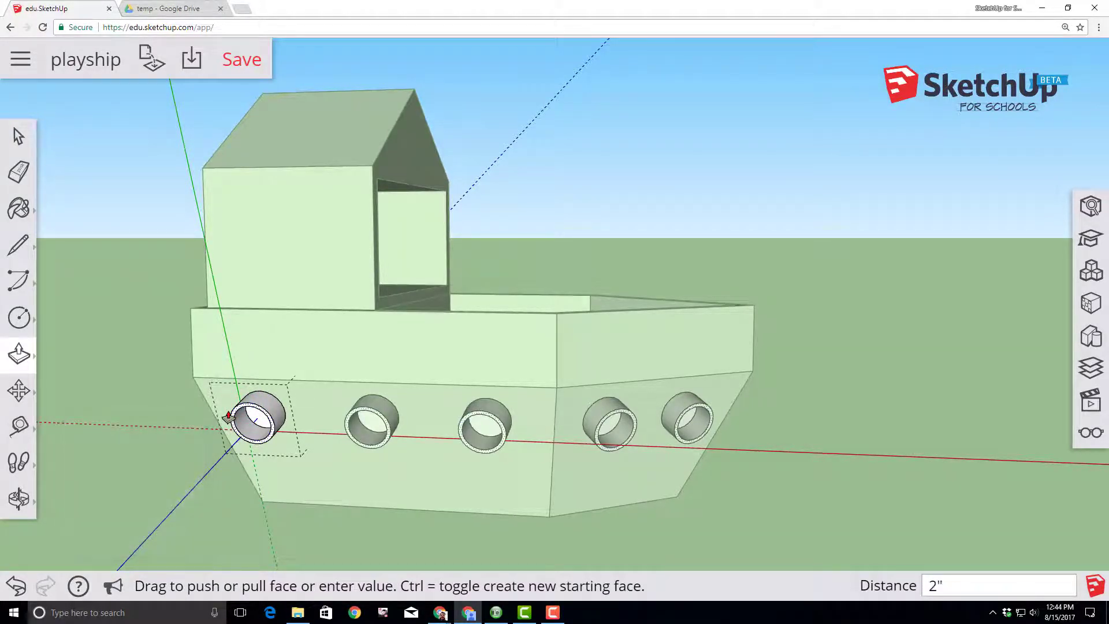
{"action": "key", "text": "Return"}
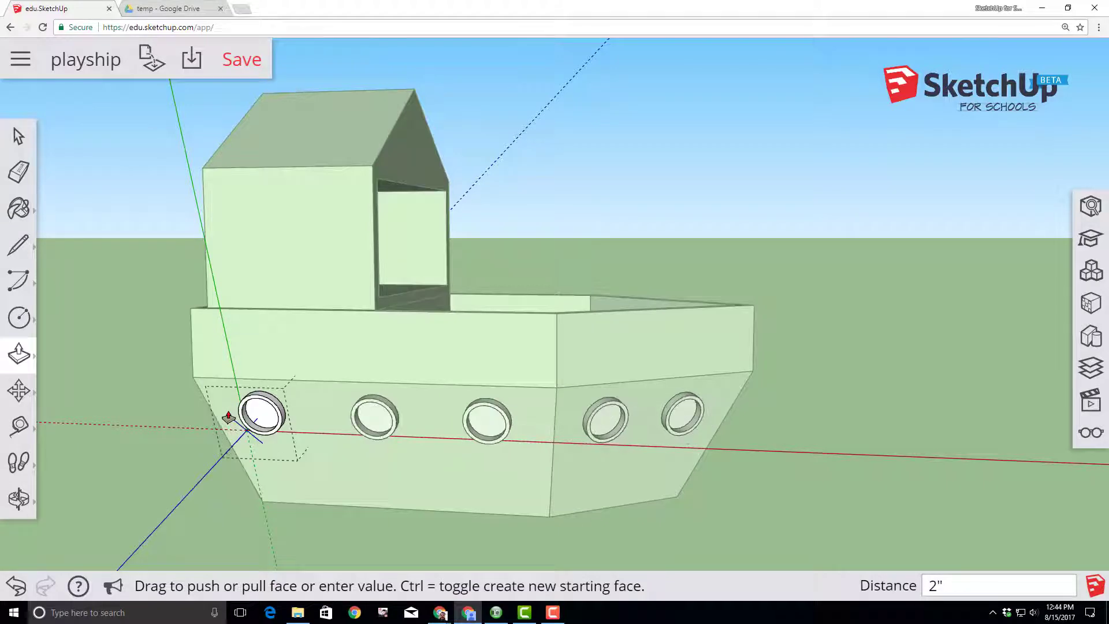
{"action": "left_click", "coordinate": [262, 419]}
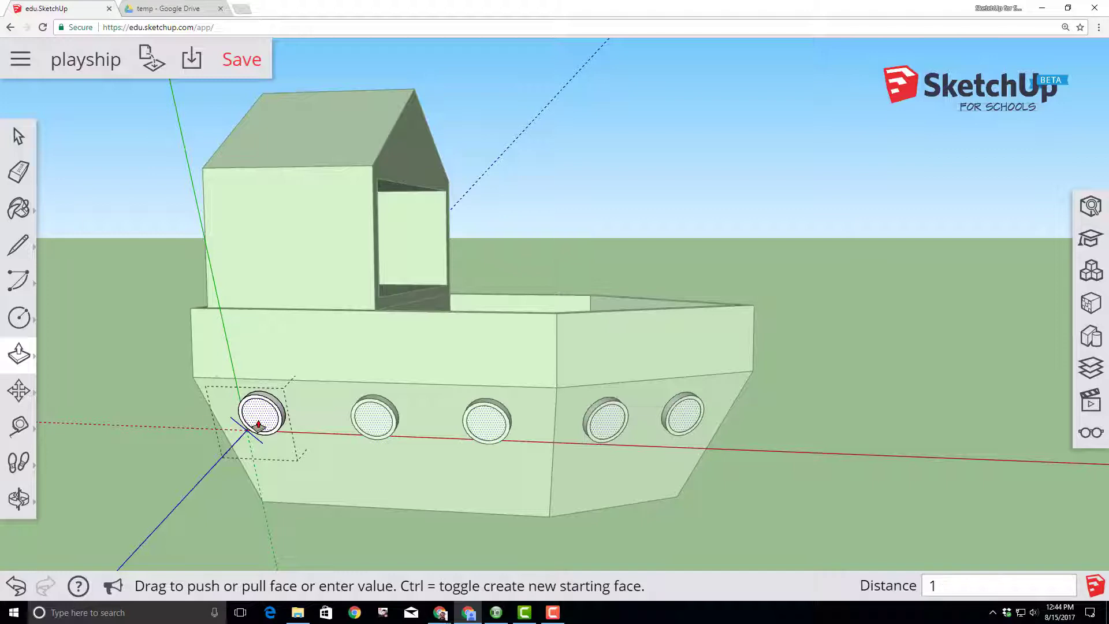
{"action": "key", "text": "Return"}
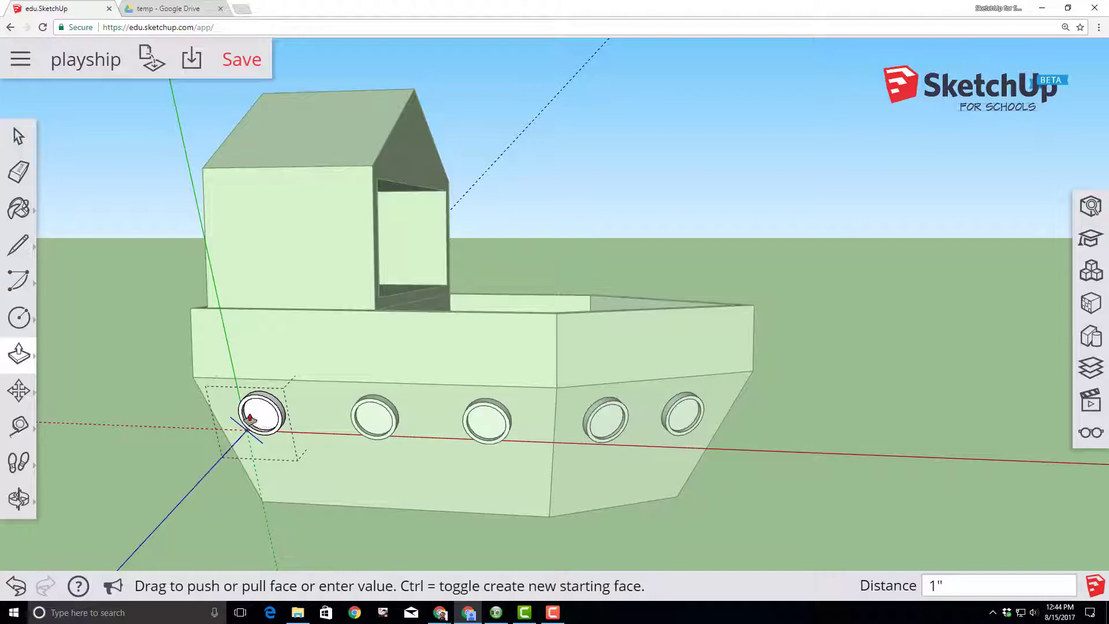
Paint the porthole's inner face with the translucent sky-blue glass from the Glass and Mirrors materials.
{"action": "left_click", "coordinate": [18, 211]}
{"action": "left_click", "coordinate": [66, 185]}
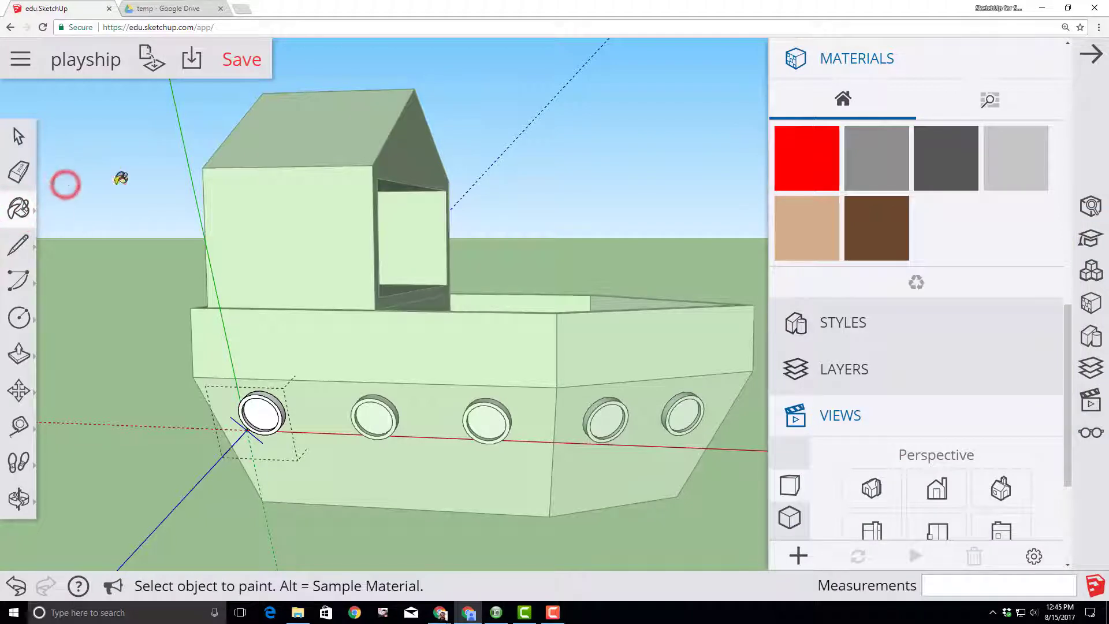
{"action": "scroll", "coordinate": [872, 270], "scroll_direction": "down", "scroll_amount": 1}
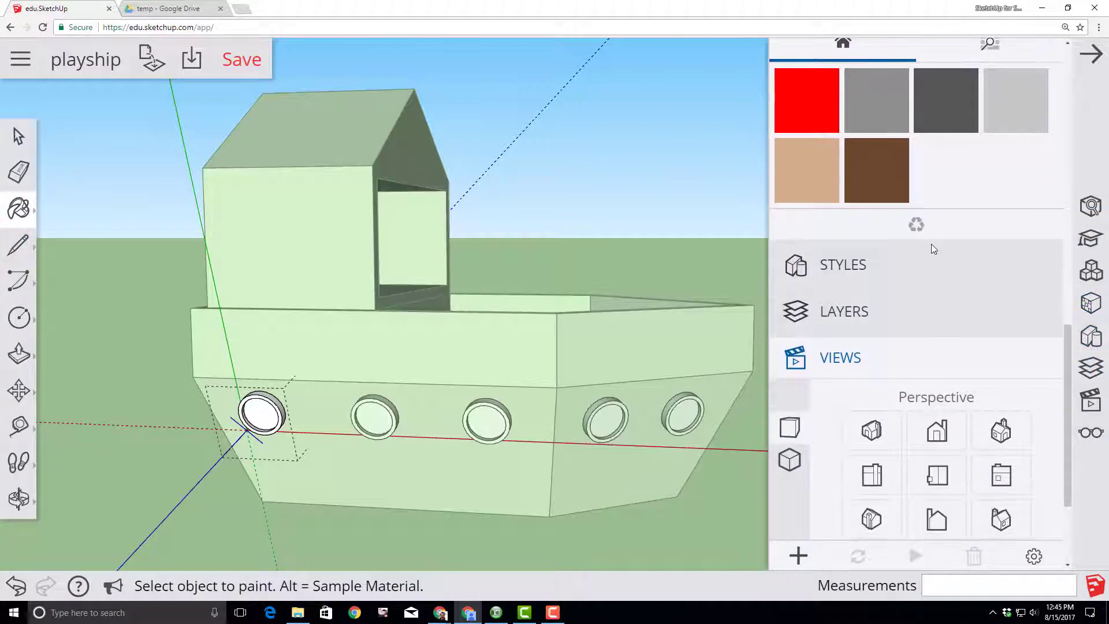
{"action": "scroll", "coordinate": [932, 244], "scroll_direction": "up", "scroll_amount": 3}
{"action": "scroll", "coordinate": [928, 268], "scroll_direction": "down", "scroll_amount": 3}
{"action": "scroll", "coordinate": [928, 268], "scroll_direction": "up", "scroll_amount": 3}
{"action": "left_click", "coordinate": [992, 214]}
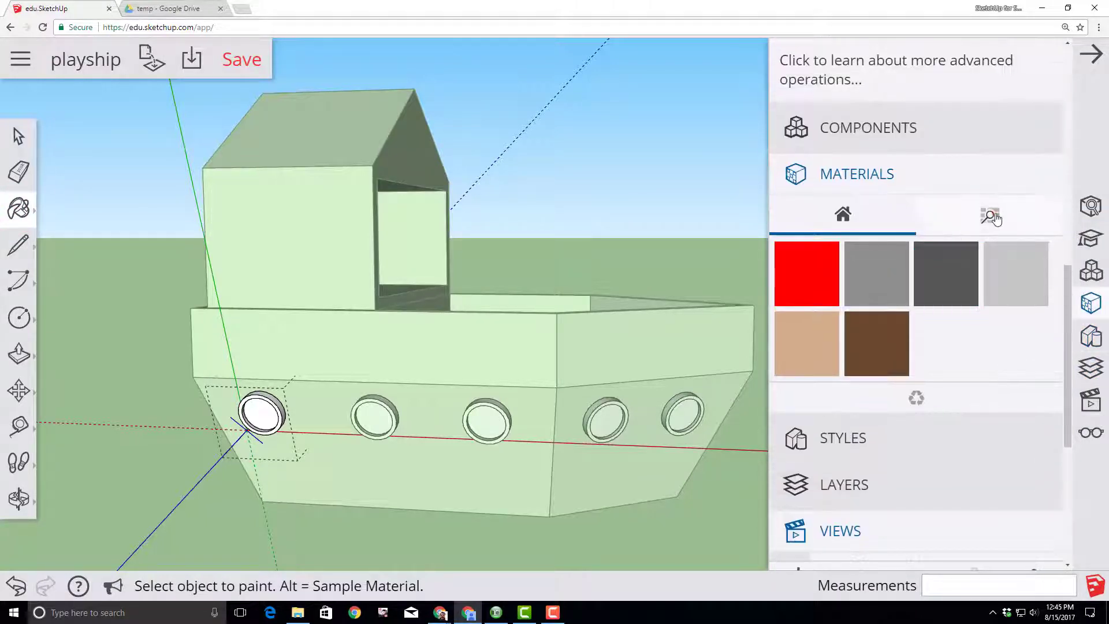
{"action": "scroll", "coordinate": [891, 328], "scroll_direction": "down", "scroll_amount": 3}
{"action": "left_click", "coordinate": [868, 370]}
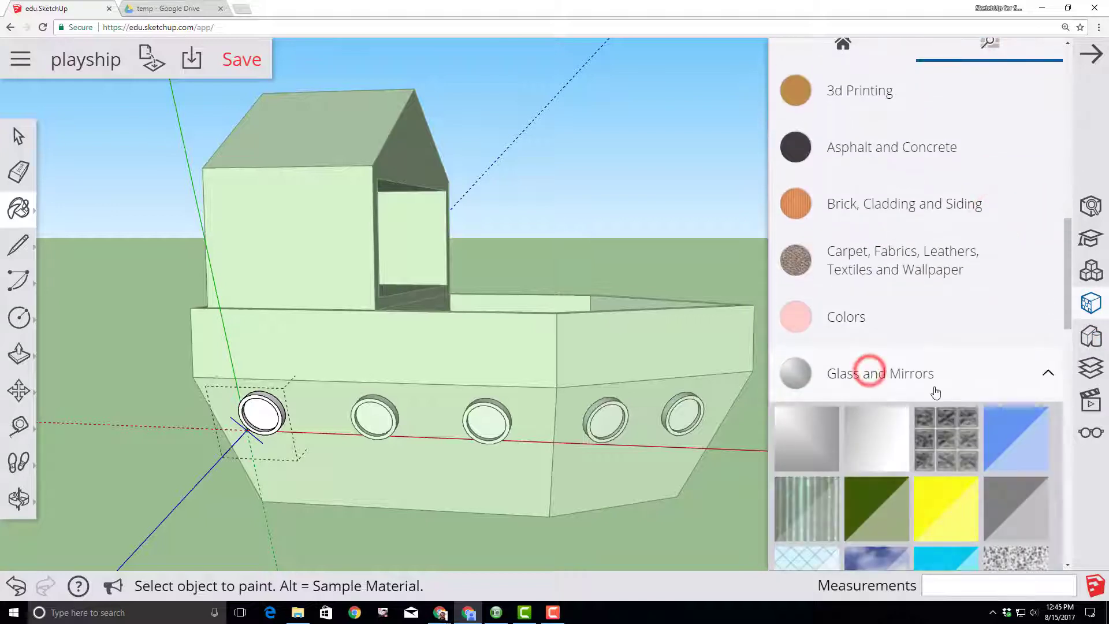
{"action": "scroll", "coordinate": [947, 393], "scroll_direction": "down", "scroll_amount": 2}
{"action": "left_click", "coordinate": [937, 461]}
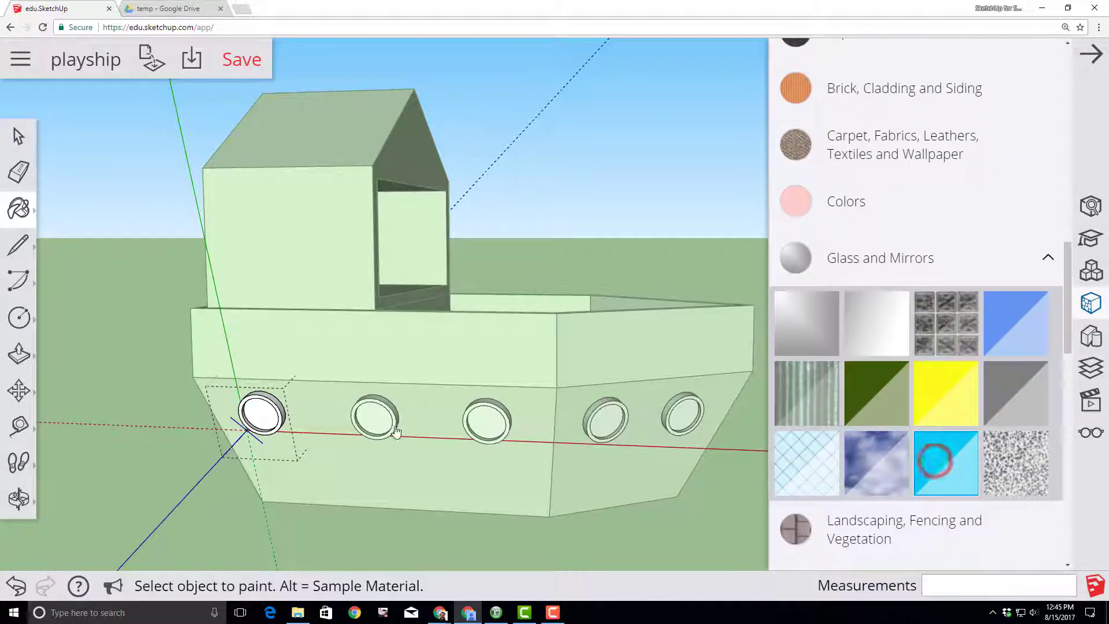
{"action": "left_click", "coordinate": [263, 411]}
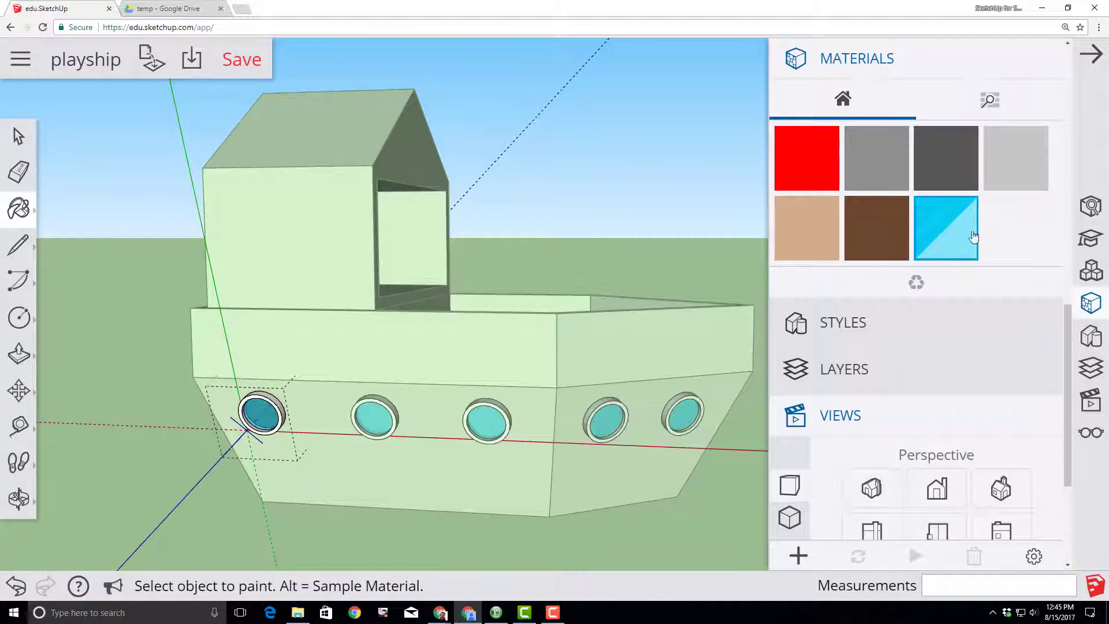
Paint the porthole's rim faces with a medium grey from the Colors materials.
{"action": "left_click", "coordinate": [990, 100]}
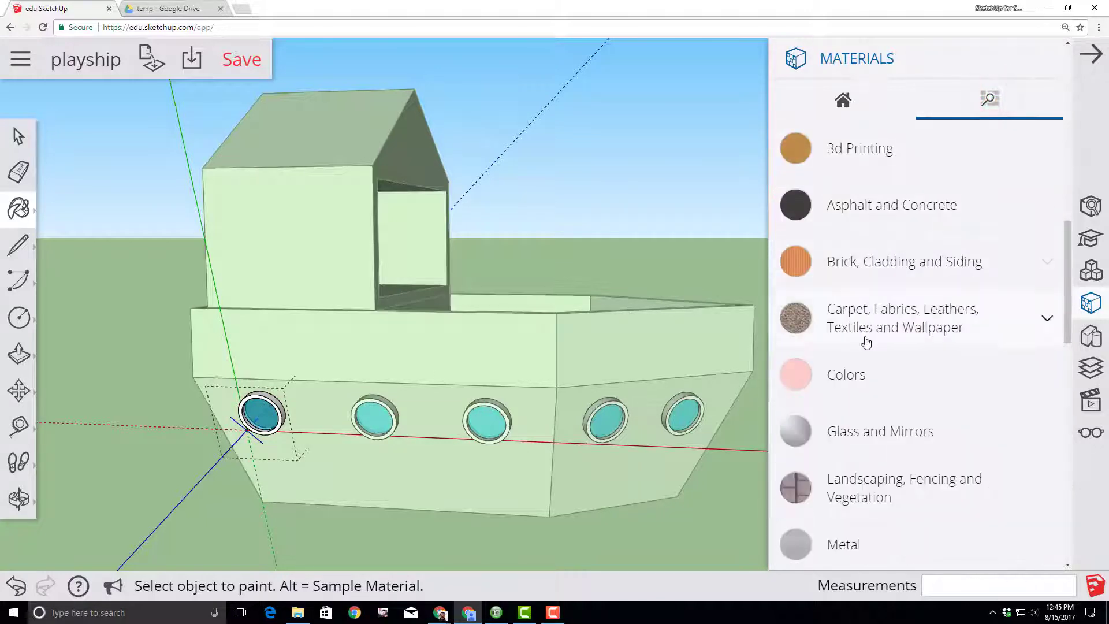
{"action": "left_click", "coordinate": [854, 368]}
{"action": "scroll", "coordinate": [890, 347], "scroll_direction": "down", "scroll_amount": 15}
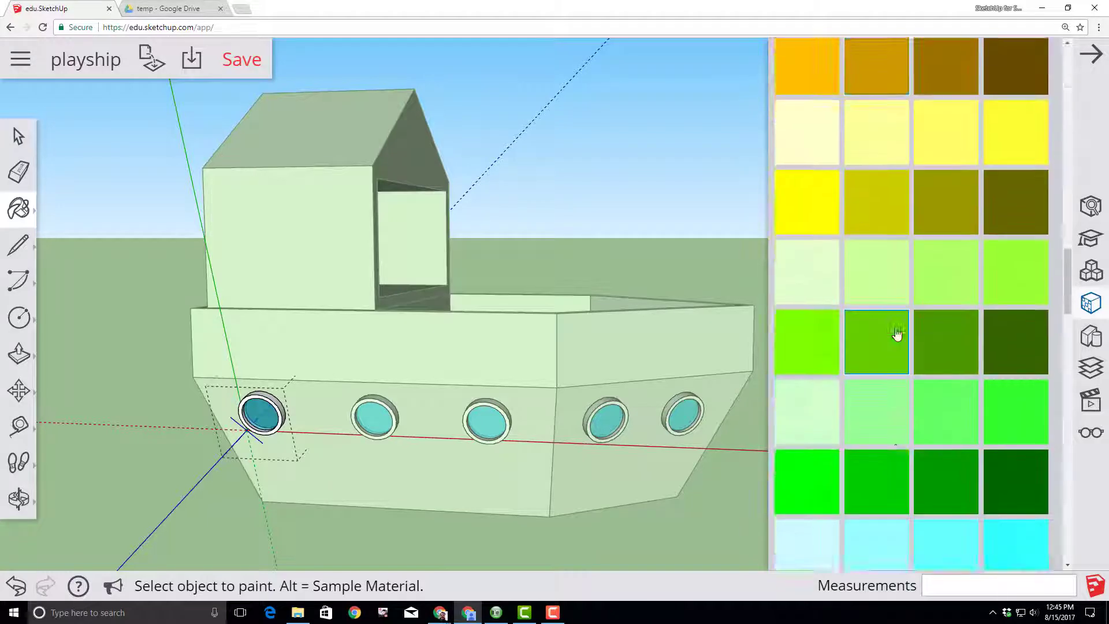
{"action": "scroll", "coordinate": [897, 336], "scroll_direction": "down", "scroll_amount": 8}
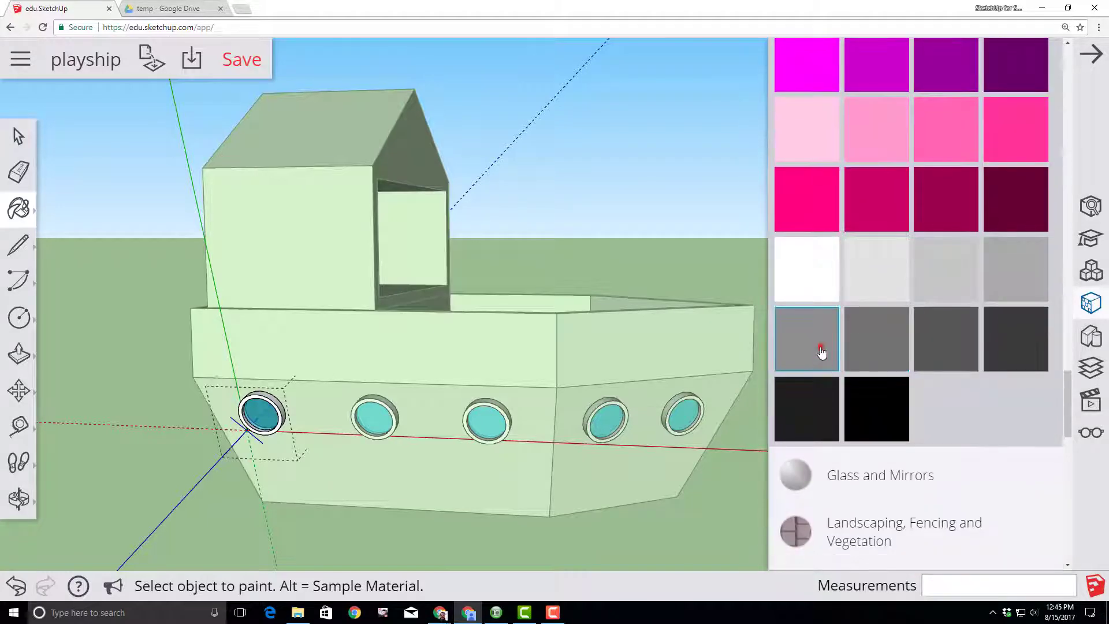
{"action": "left_click", "coordinate": [821, 349]}
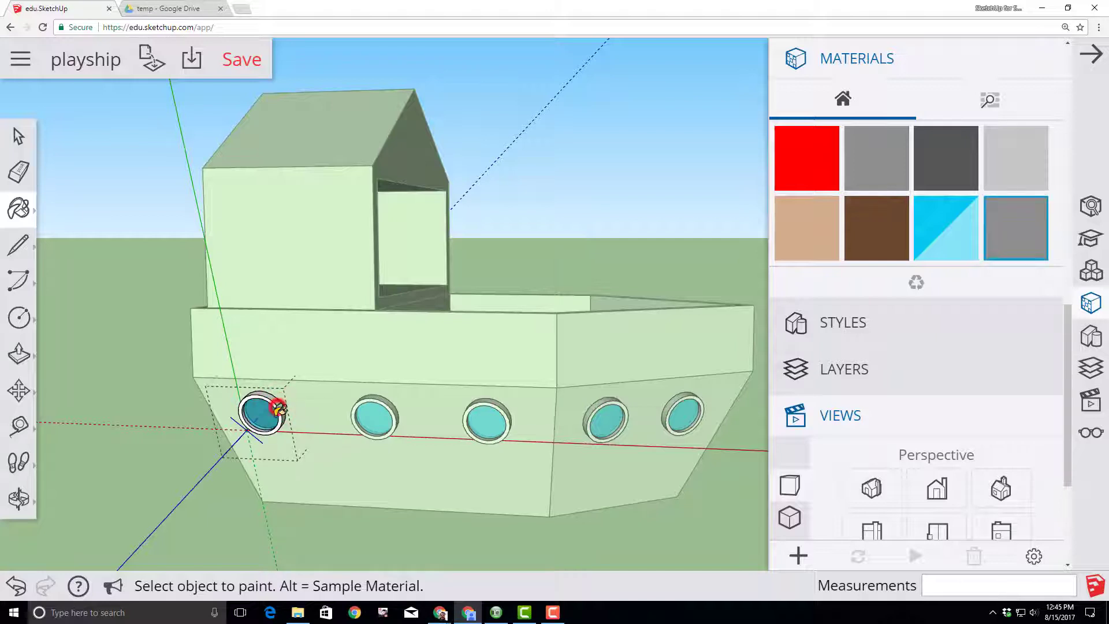
{"action": "scroll", "coordinate": [282, 407], "scroll_direction": "up", "scroll_amount": 3}
{"action": "left_click", "coordinate": [284, 421]}
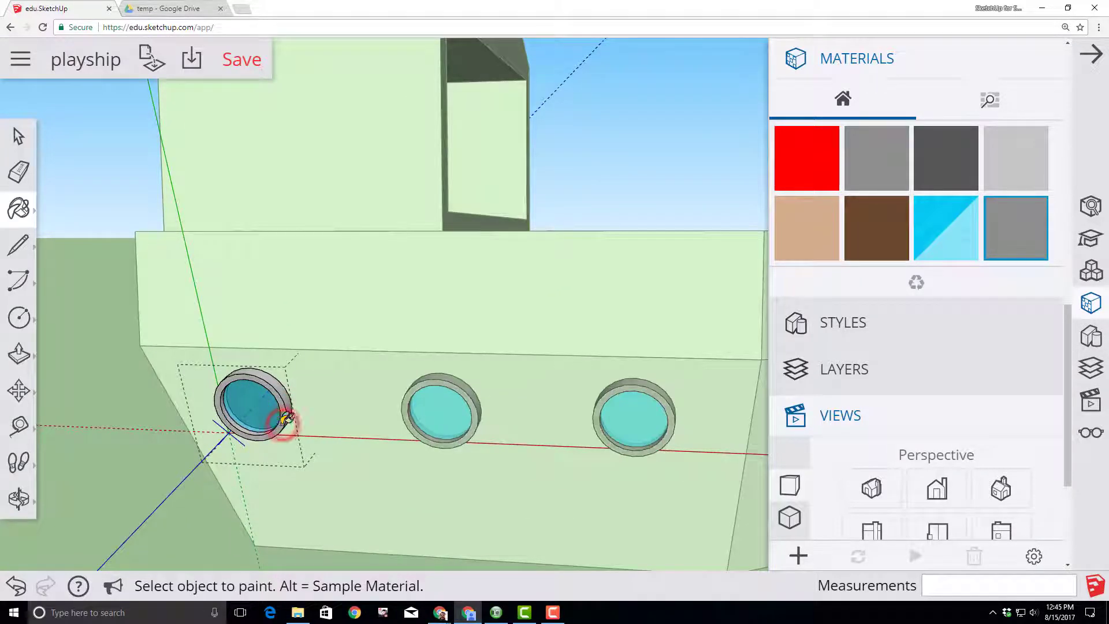
Close the porthole component and save the playship model.
{"action": "left_click", "coordinate": [15, 136]}
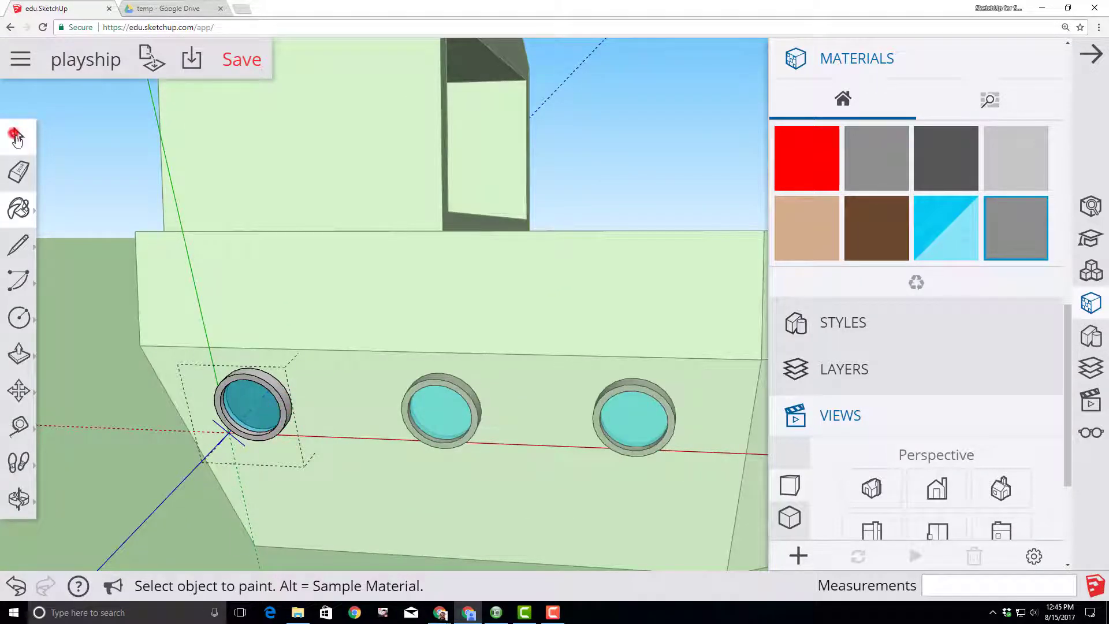
{"action": "left_click", "coordinate": [134, 422]}
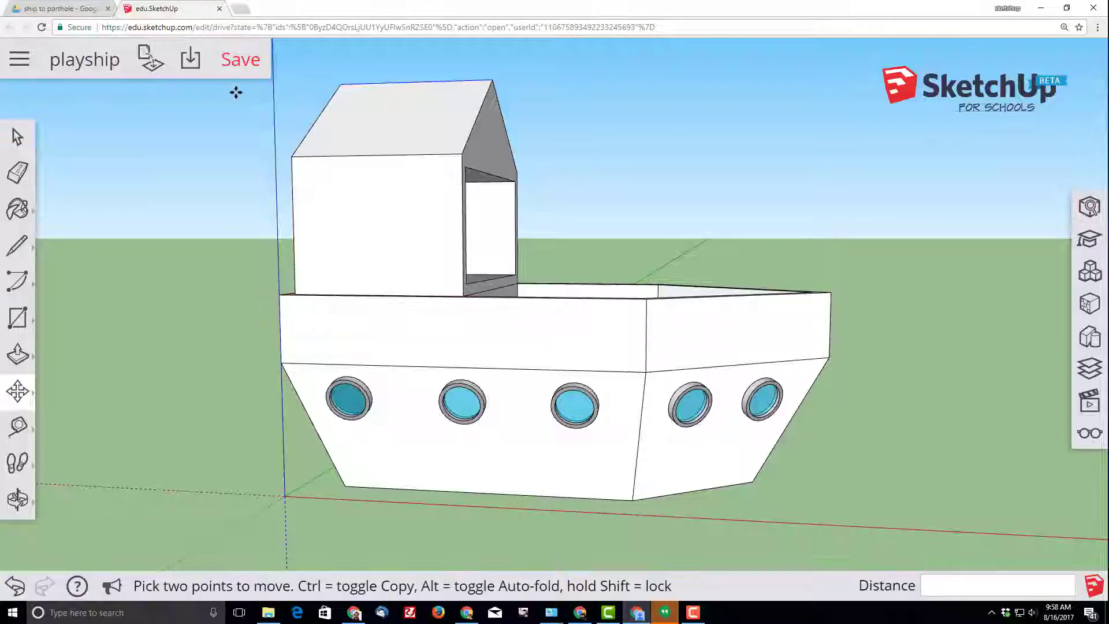
{"action": "left_click", "coordinate": [242, 62]}
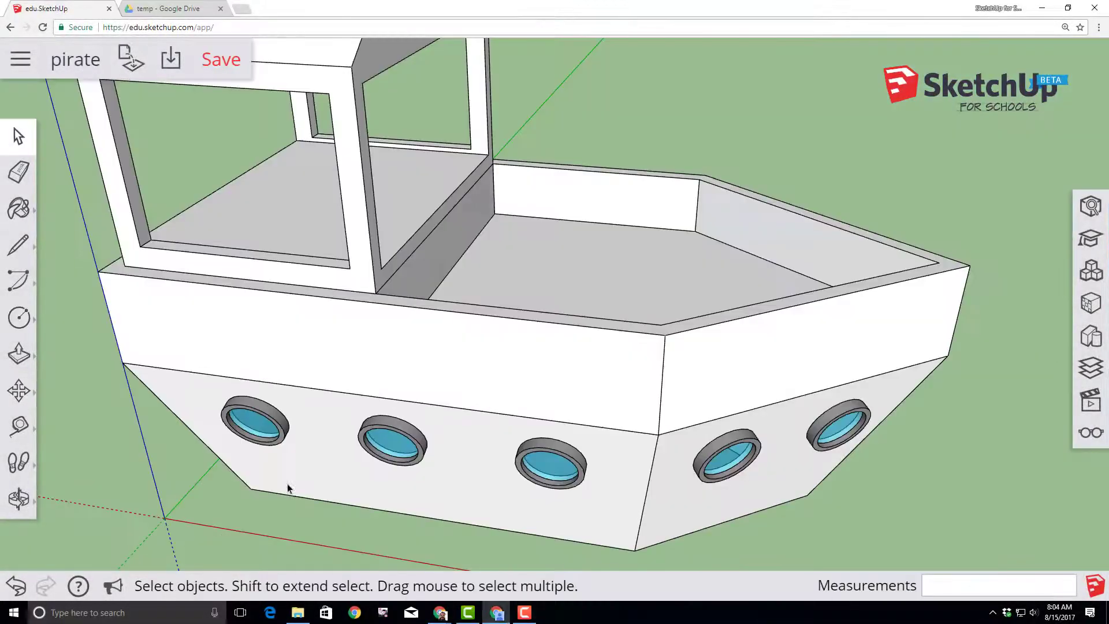
Draw two parallel 3" lines across the top of the hull's side wall, one at the inner bow corner and one further toward the stern.
{"action": "left_click", "coordinate": [19, 245]}
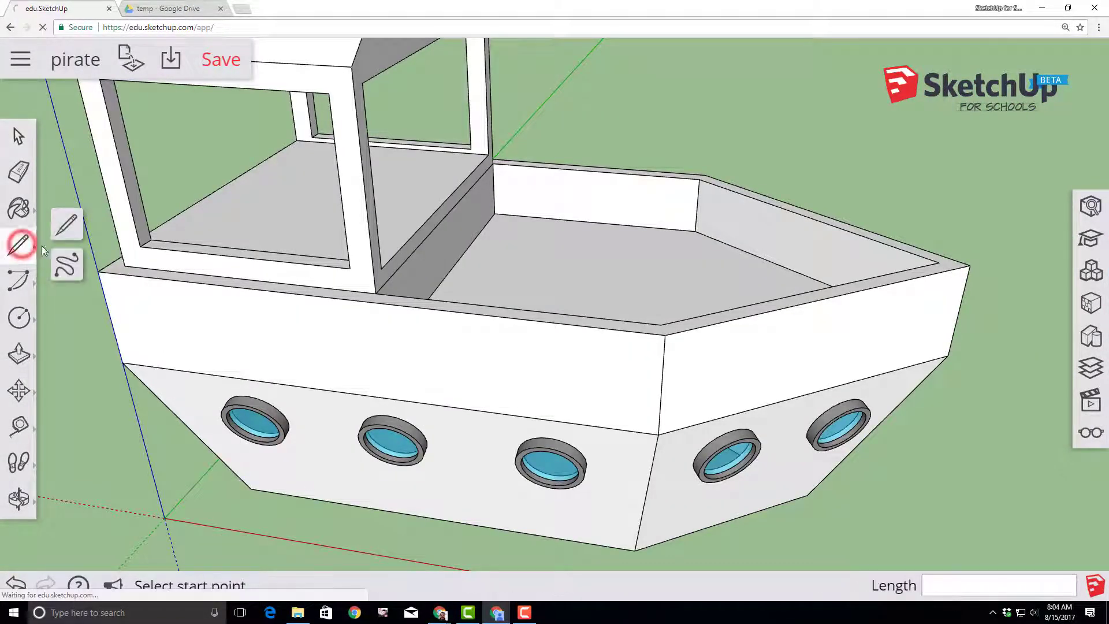
{"action": "left_click", "coordinate": [68, 231]}
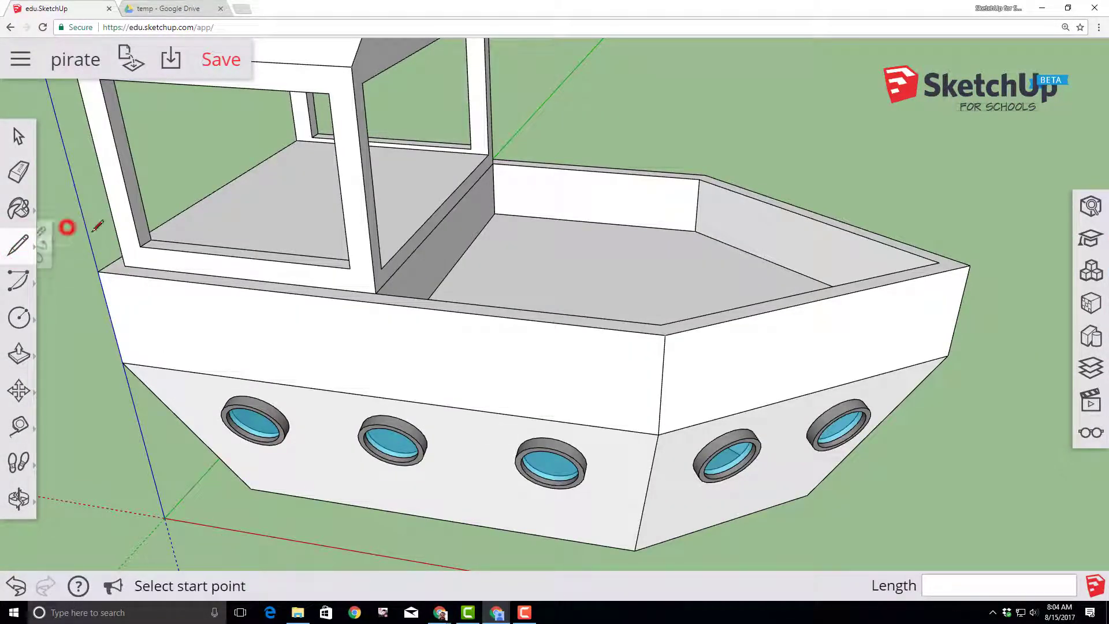
{"action": "left_click", "coordinate": [664, 324]}
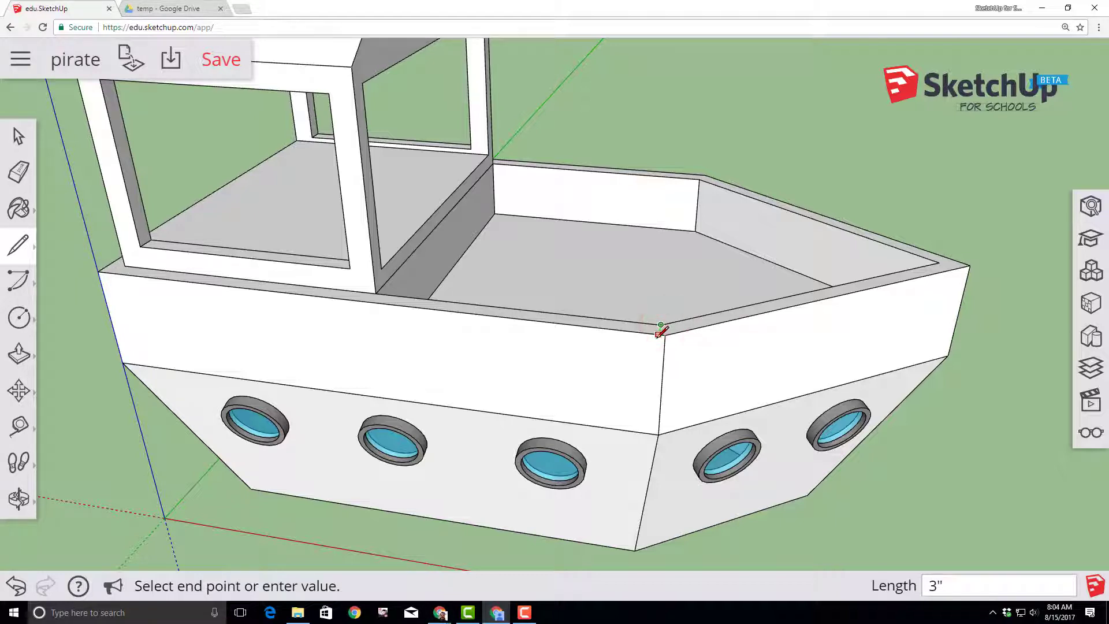
{"action": "scroll", "coordinate": [662, 326], "scroll_direction": "up", "scroll_amount": 2}
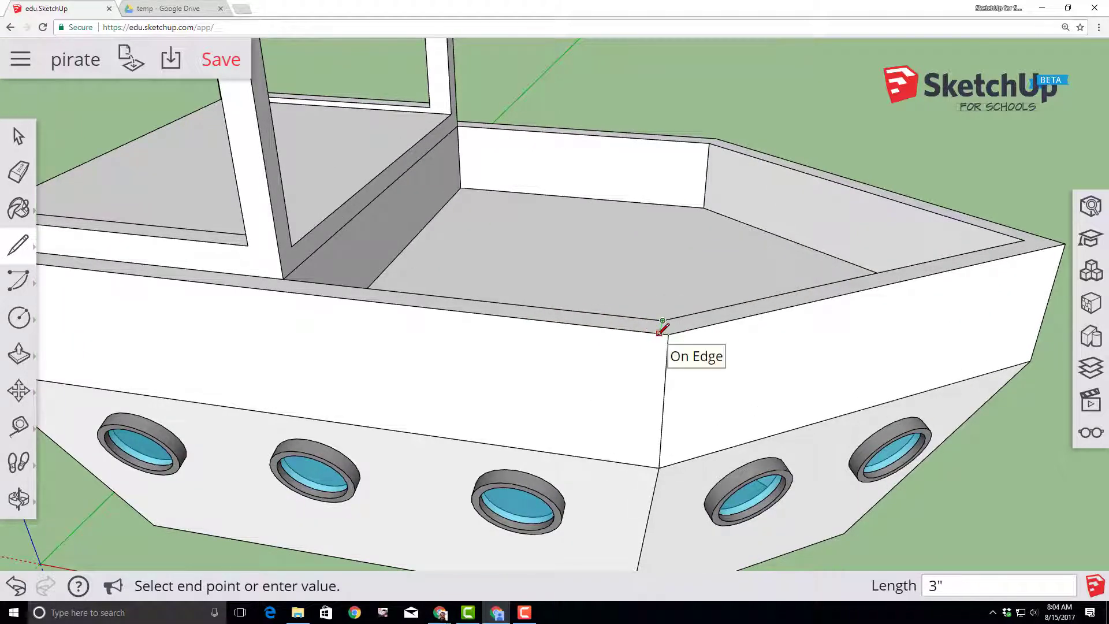
{"action": "key", "text": "Escape"}
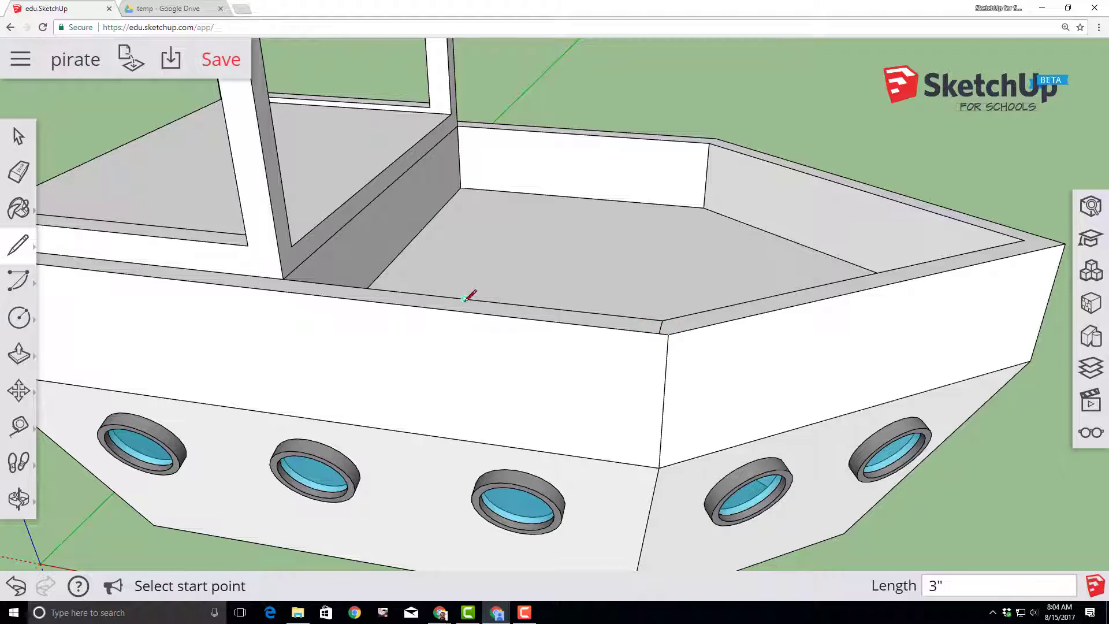
{"action": "left_click", "coordinate": [465, 298]}
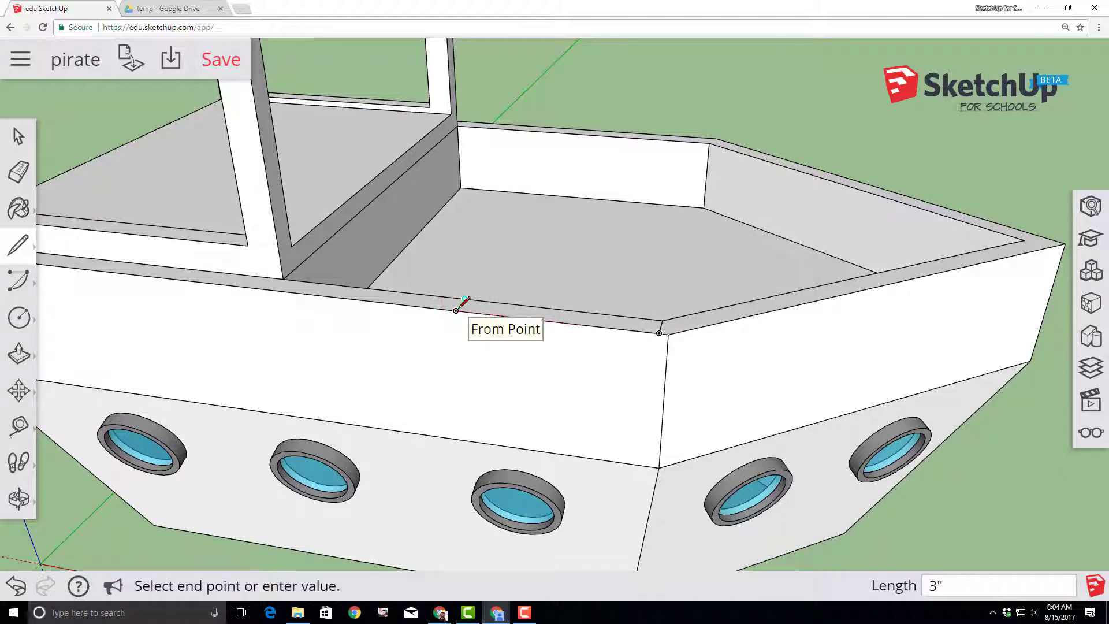
{"action": "left_click", "coordinate": [456, 310]}
Push the wall-top section between the two lines down to the deck level to cut a boarding opening.
{"action": "left_click", "coordinate": [19, 354]}
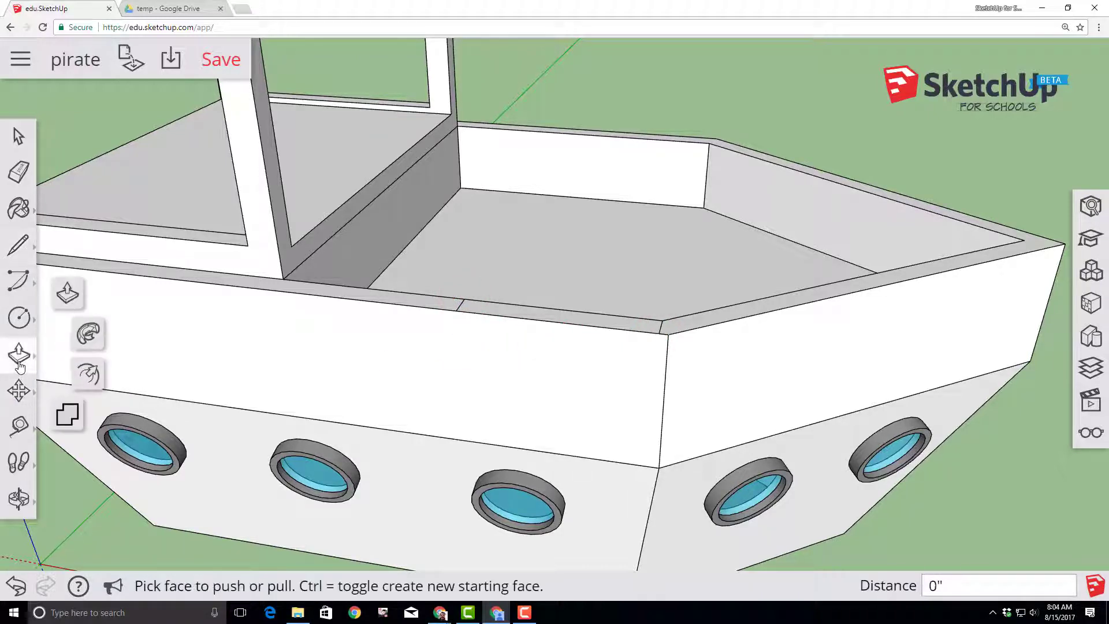
{"action": "left_click", "coordinate": [67, 296]}
{"action": "left_click", "coordinate": [495, 314]}
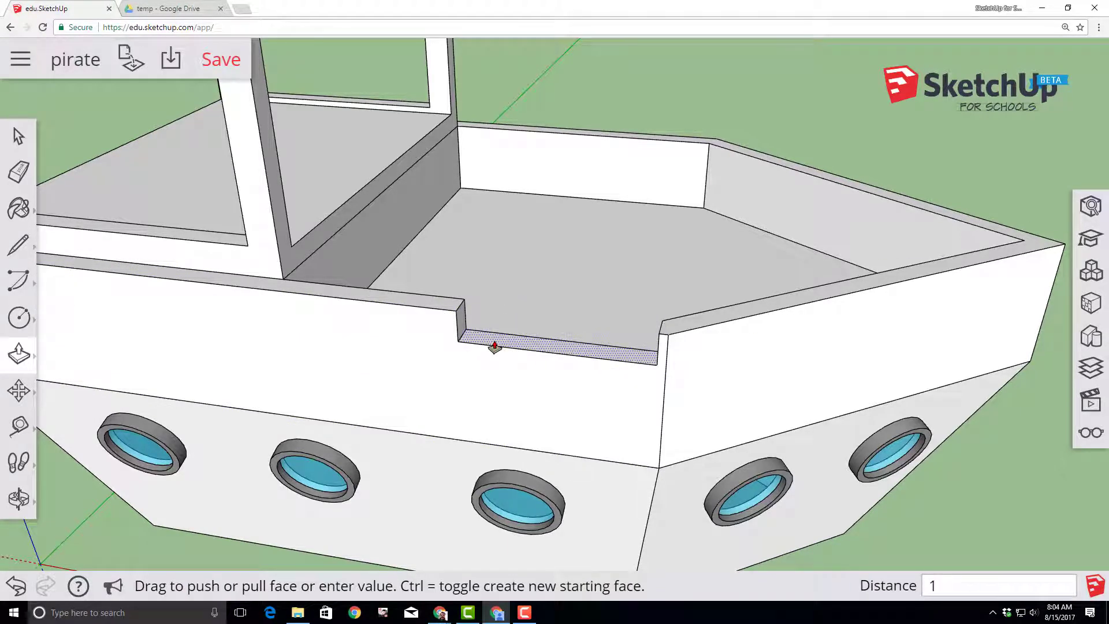
{"action": "key", "text": "Return"}
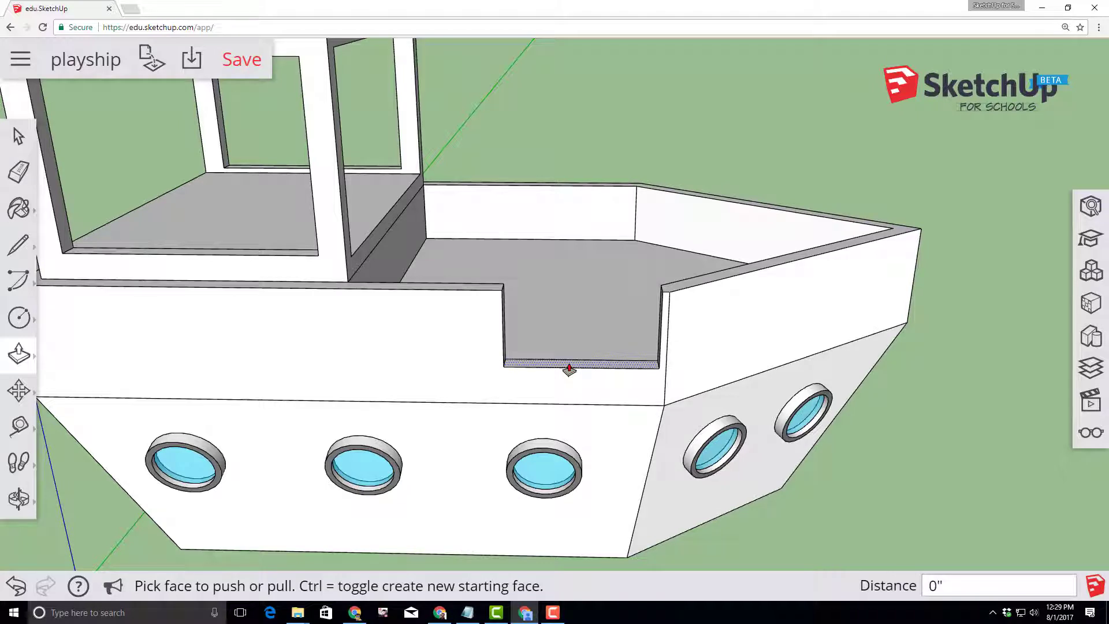
Push the bottom face of the boarding opening down another 3" to expose the deck's edge.
{"action": "left_click", "coordinate": [569, 369]}
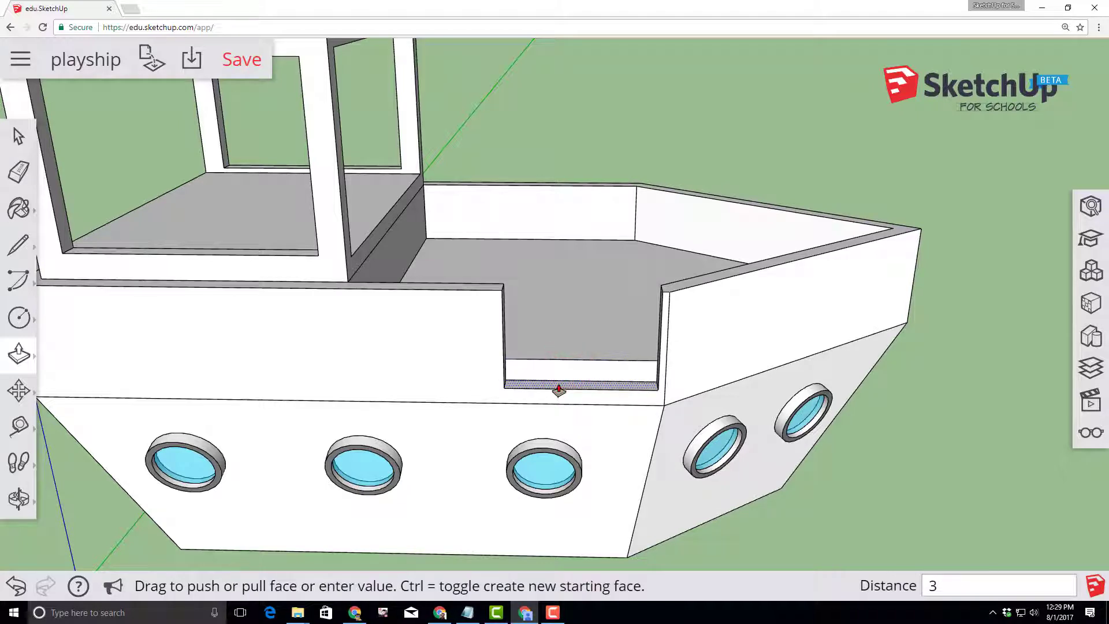
{"action": "type", "text": "3"}
{"action": "key", "text": "Return"}
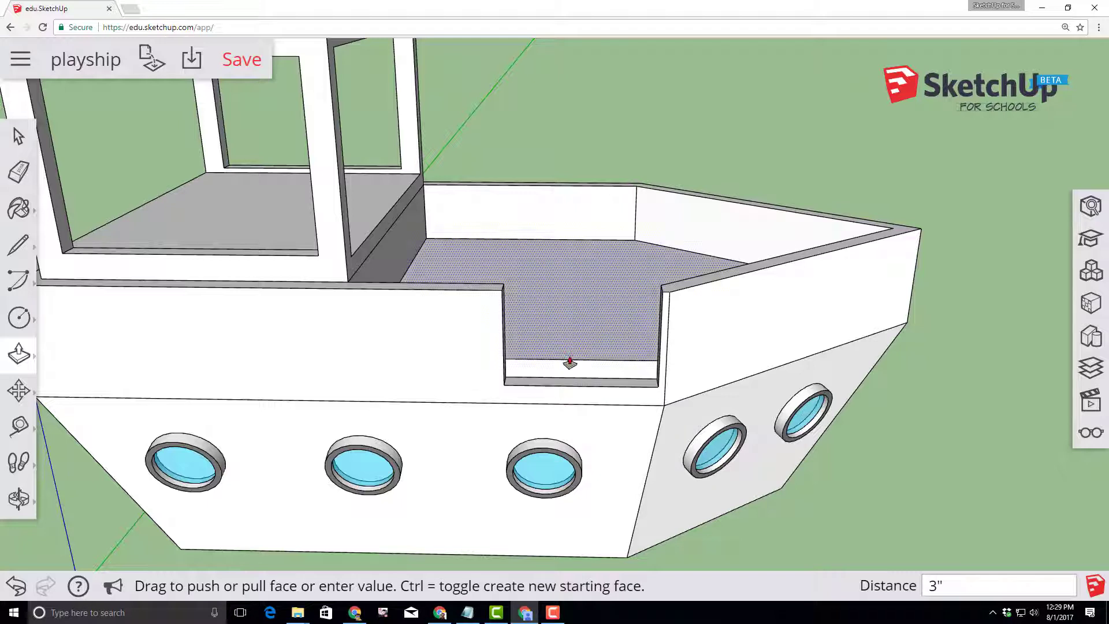
Push/pull the deck's exposed edge out through the boarding opening to form a plank, entering a 2" distance, and save the model.
{"action": "left_click", "coordinate": [570, 371]}
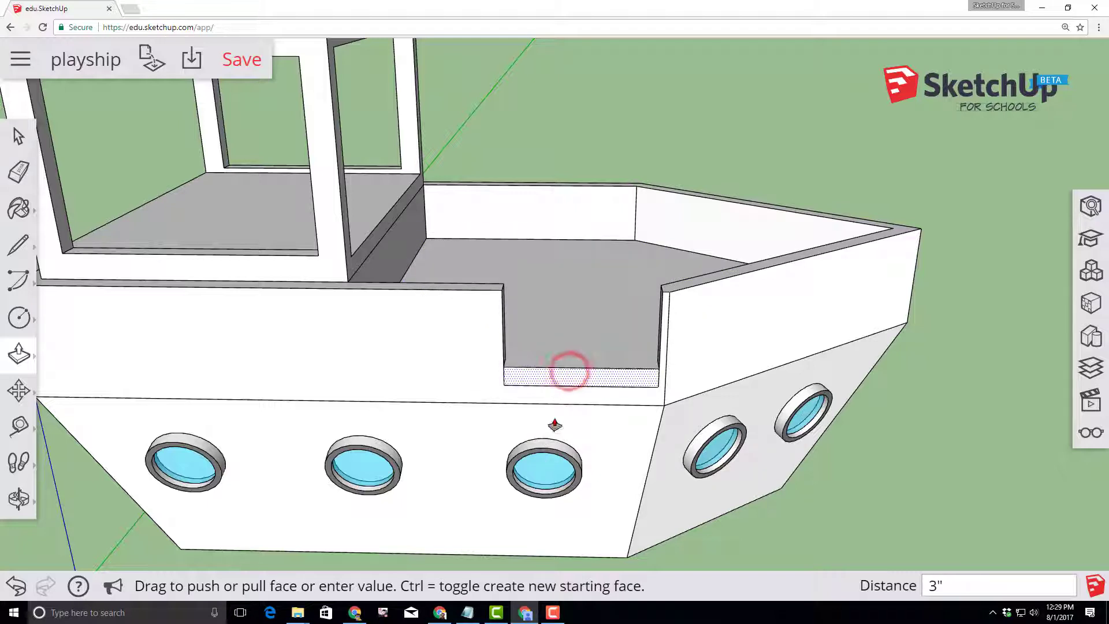
{"action": "left_click", "coordinate": [574, 399]}
{"action": "left_click", "coordinate": [575, 381]}
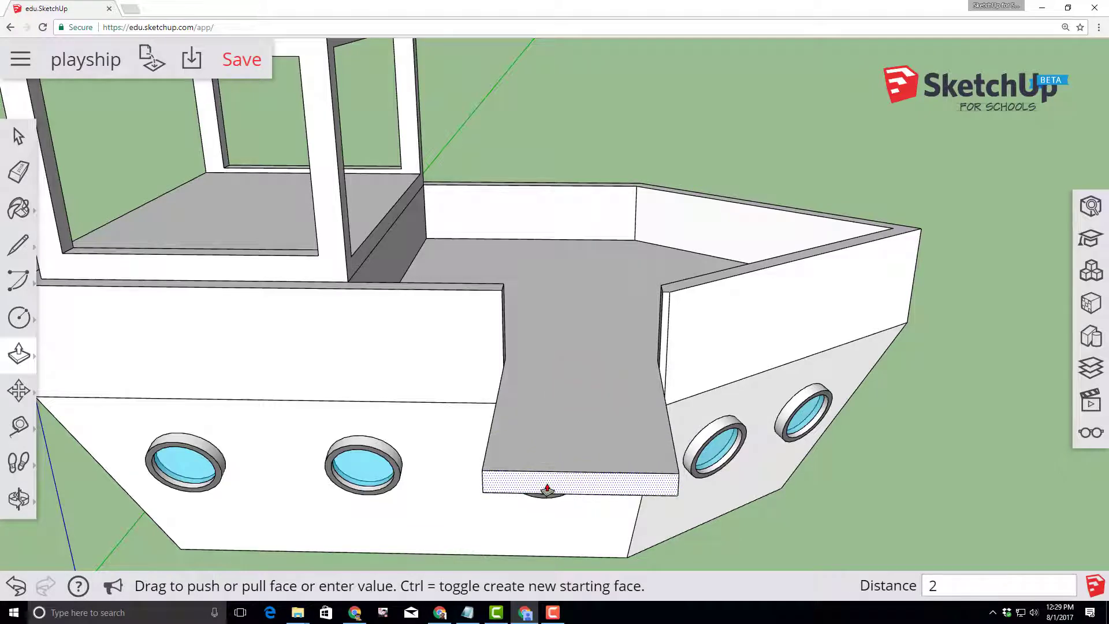
{"action": "type", "text": "2"}
{"action": "key", "text": "Return"}
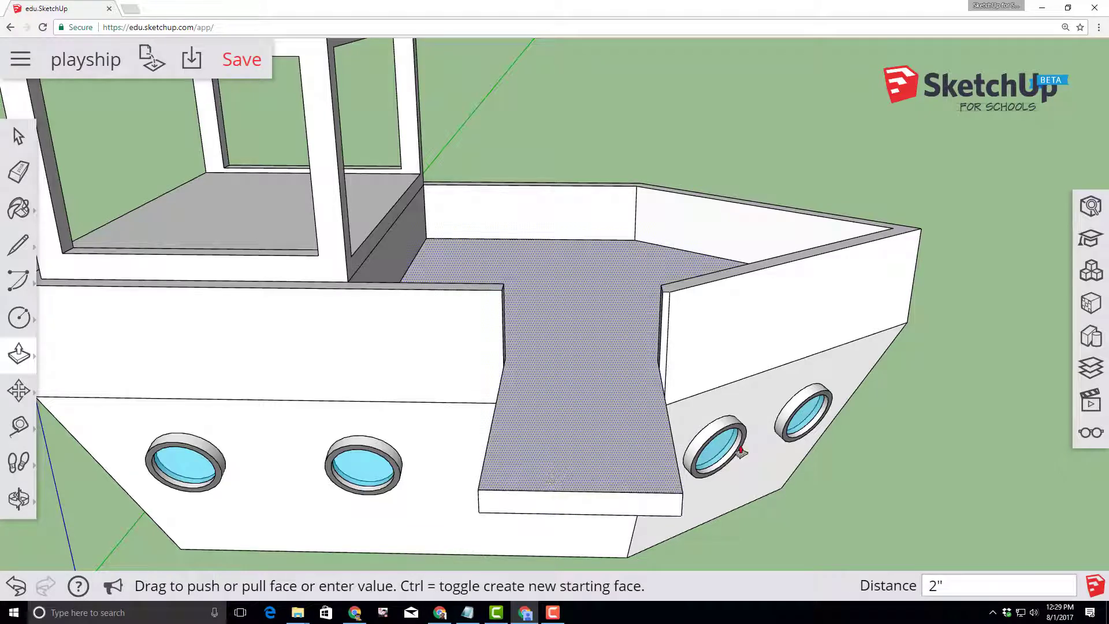
{"action": "middle_click_drag", "start_coordinate": [701, 488], "coordinate": [497, 397]}
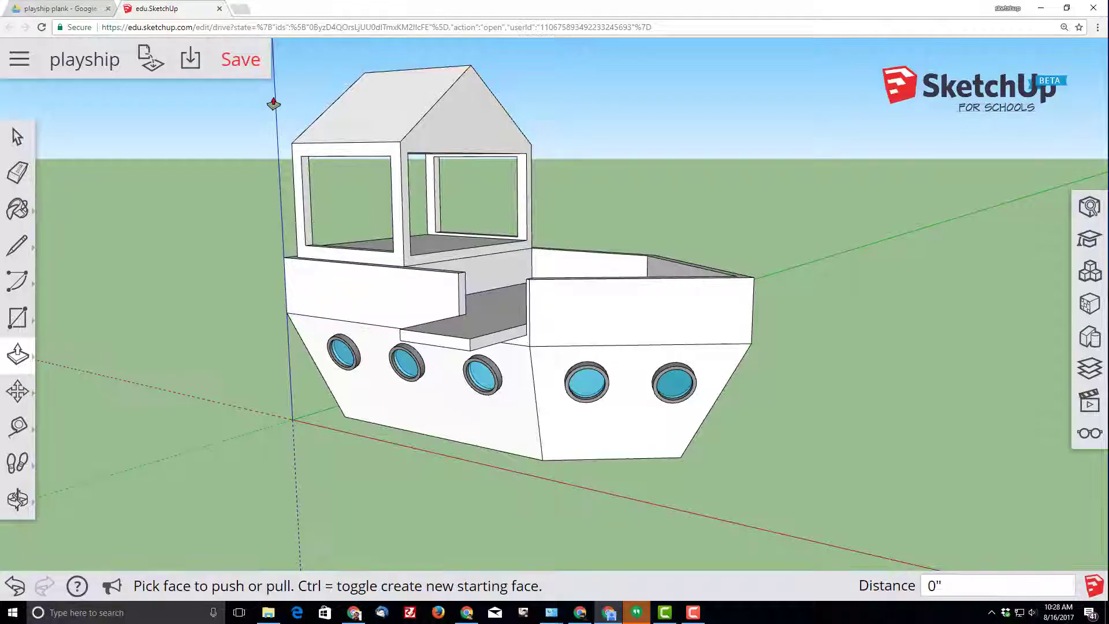
{"action": "left_click", "coordinate": [250, 61]}
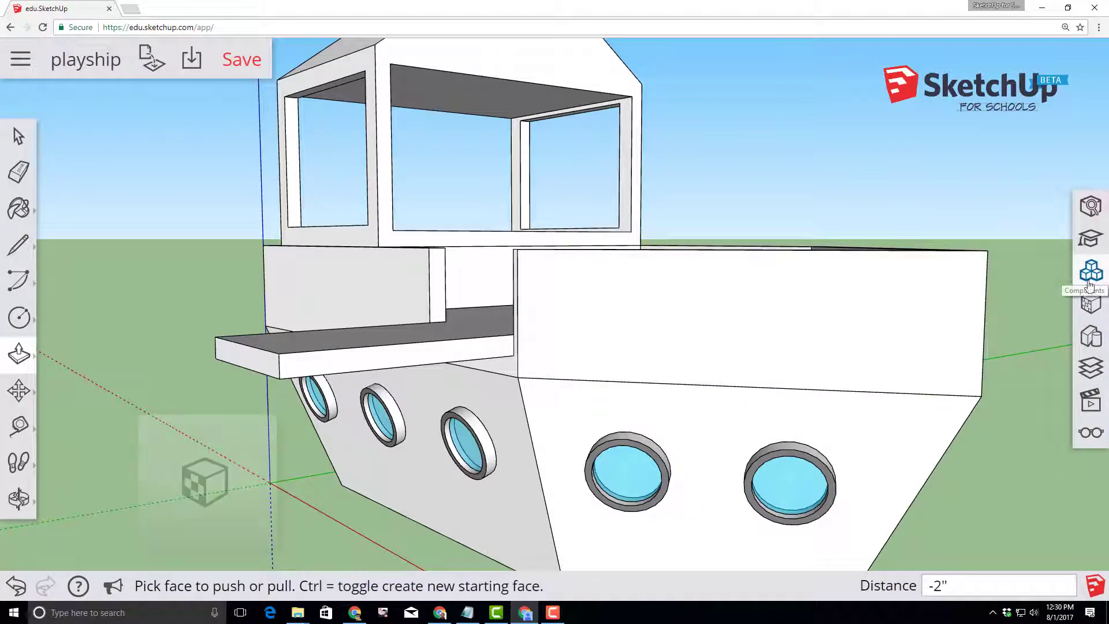
Open the materials library's Wood collection and choose the first orange-brown wood material.
{"action": "left_click", "coordinate": [1091, 302]}
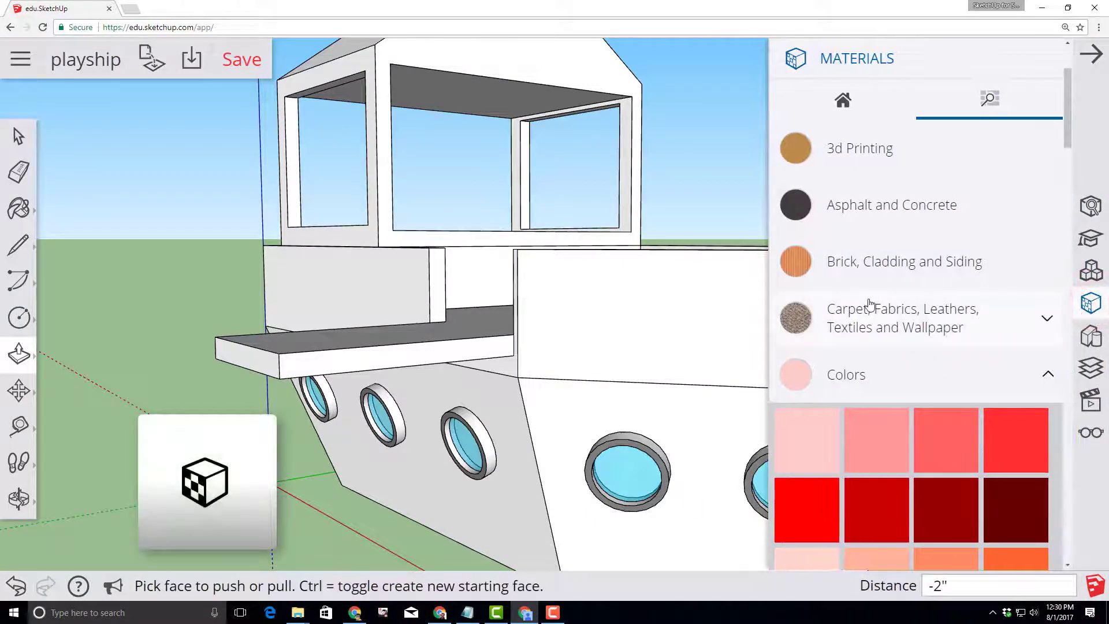
{"action": "scroll", "coordinate": [854, 326], "scroll_direction": "down", "scroll_amount": 3}
{"action": "left_click", "coordinate": [854, 335]}
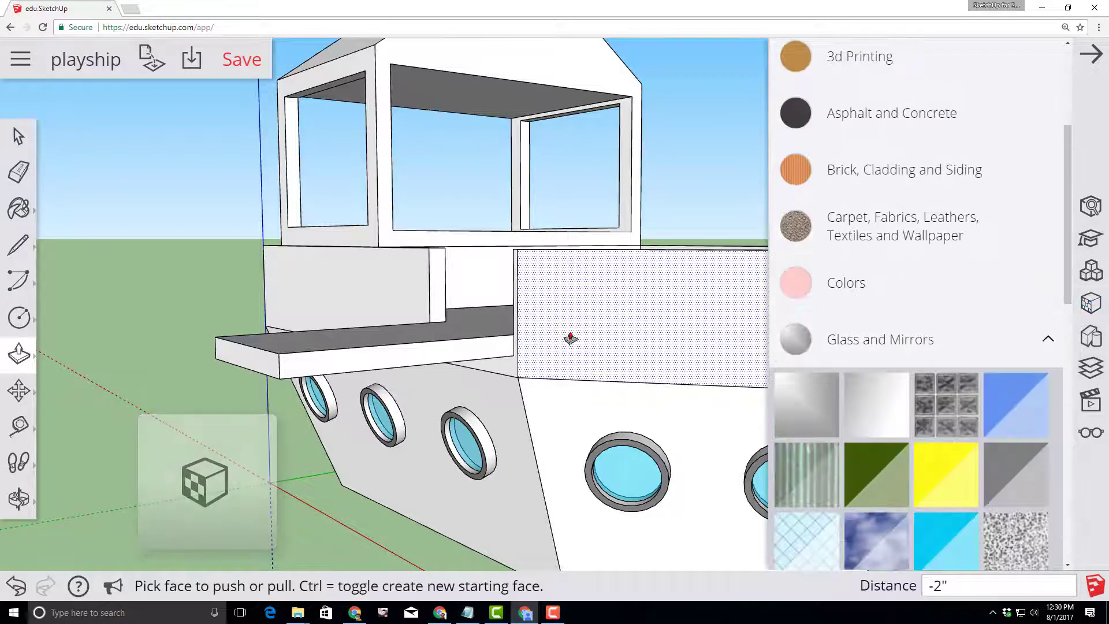
{"action": "left_click", "coordinate": [1049, 341]}
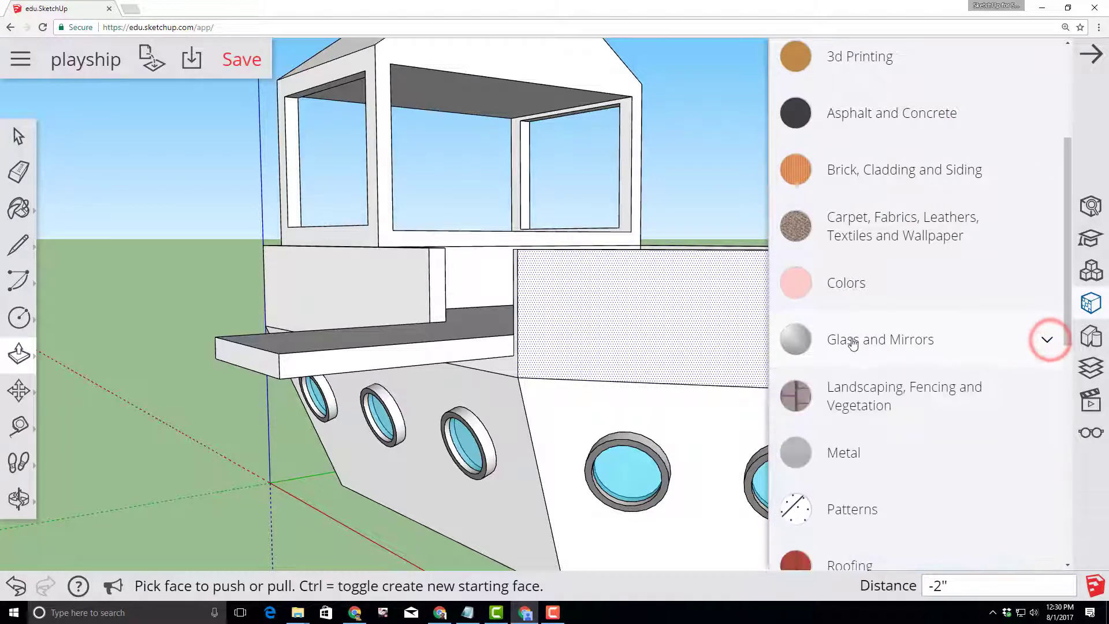
{"action": "scroll", "coordinate": [852, 332], "scroll_direction": "down", "scroll_amount": 3}
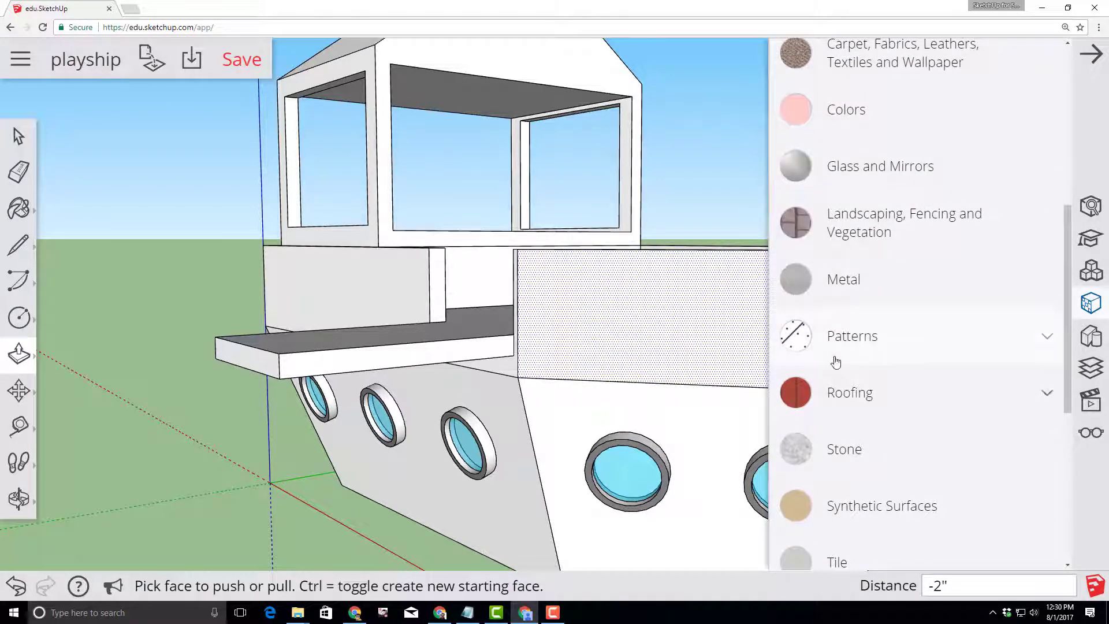
{"action": "scroll", "coordinate": [850, 377], "scroll_direction": "down", "scroll_amount": 4}
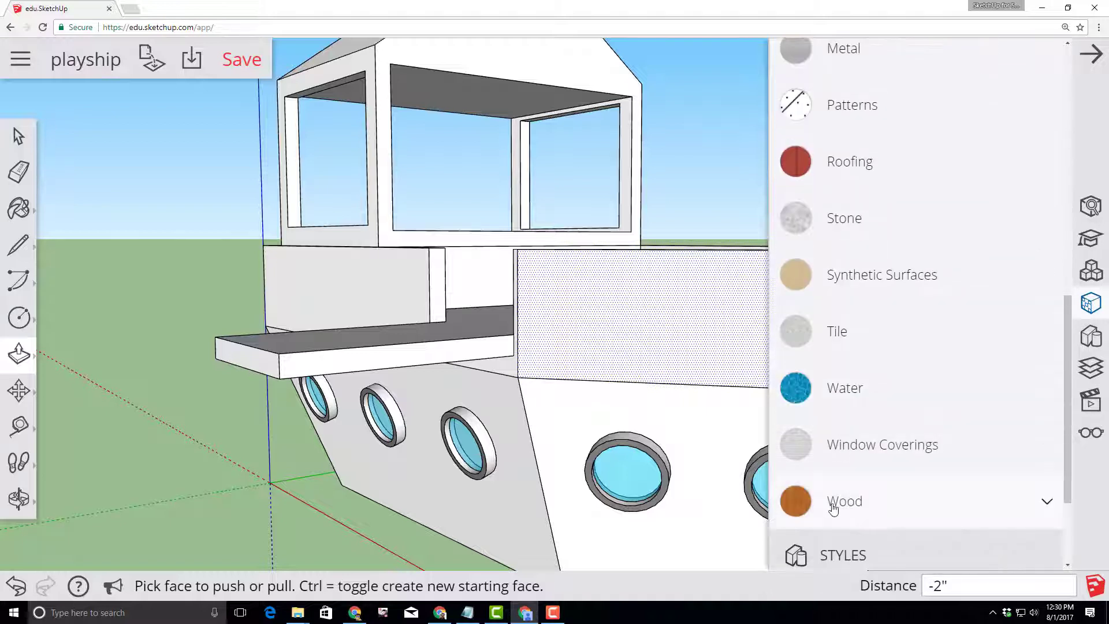
{"action": "left_click", "coordinate": [836, 503]}
{"action": "scroll", "coordinate": [893, 449], "scroll_direction": "down", "scroll_amount": 5}
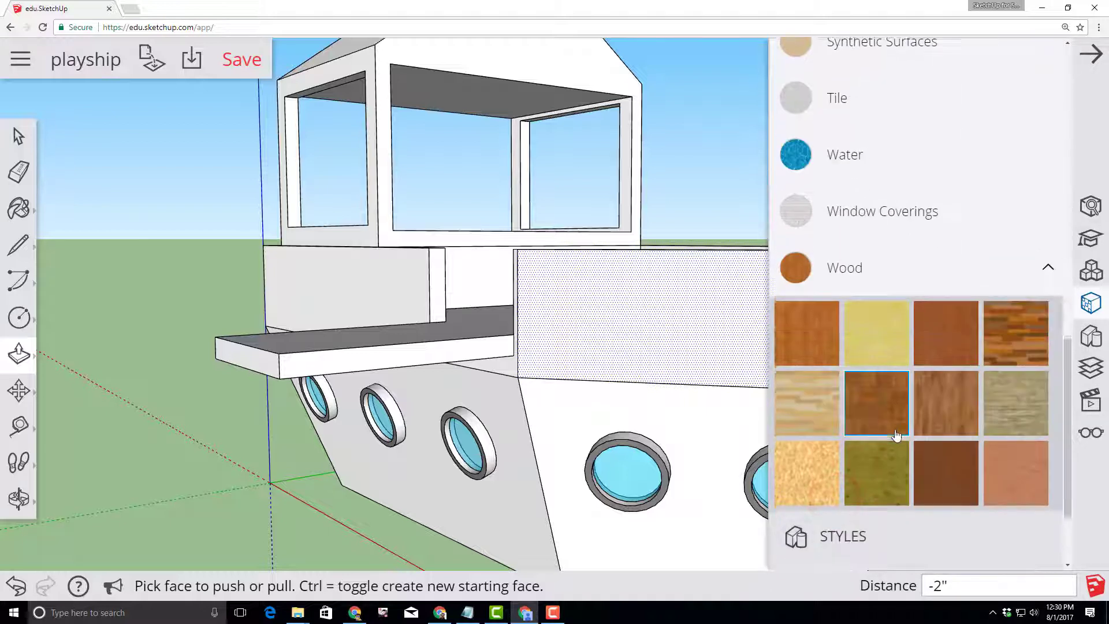
{"action": "scroll", "coordinate": [897, 434], "scroll_direction": "up", "scroll_amount": 1}
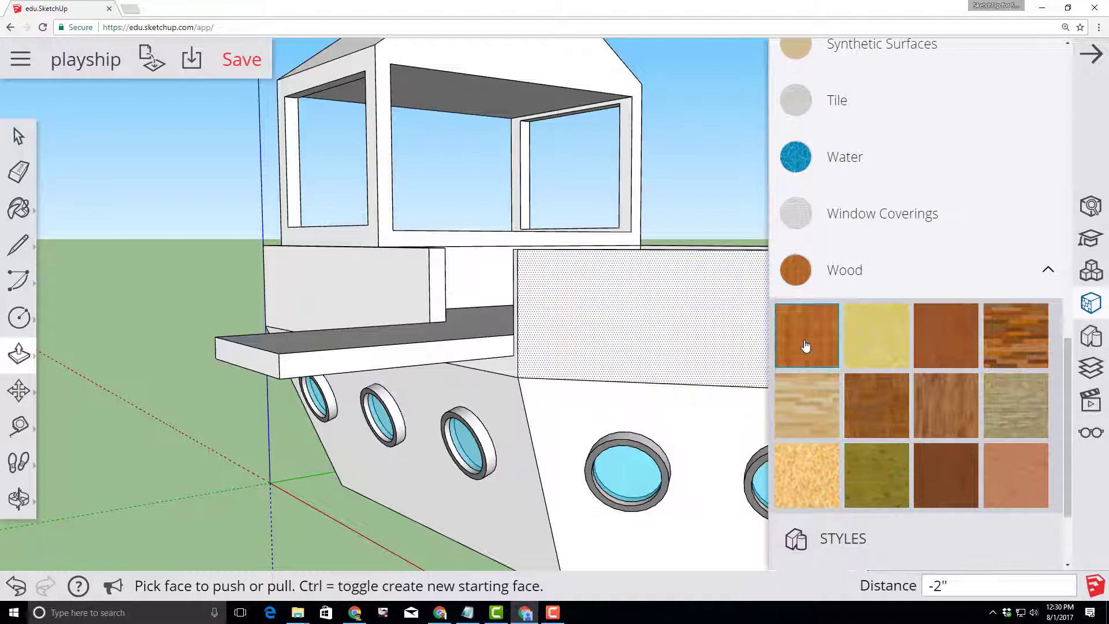
{"action": "left_click", "coordinate": [805, 343]}
Paint the lower hull panels, the outer hull walls and the plank's edges with the orange-brown wood.
{"action": "left_click", "coordinate": [538, 434]}
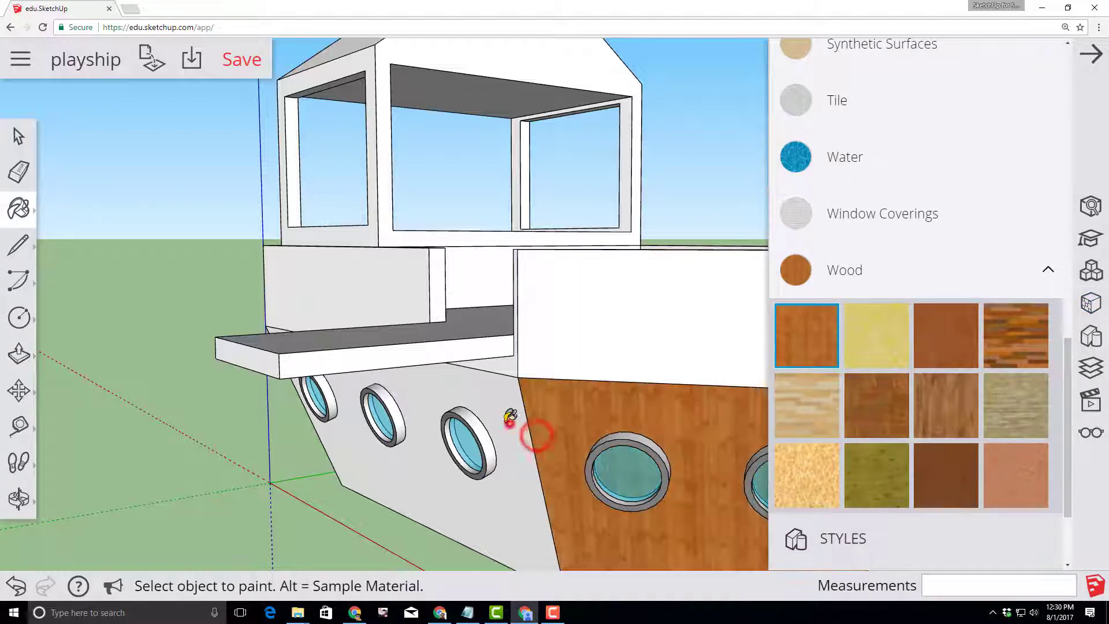
{"action": "left_click", "coordinate": [508, 420]}
{"action": "left_click", "coordinate": [509, 363]}
{"action": "left_click", "coordinate": [554, 358]}
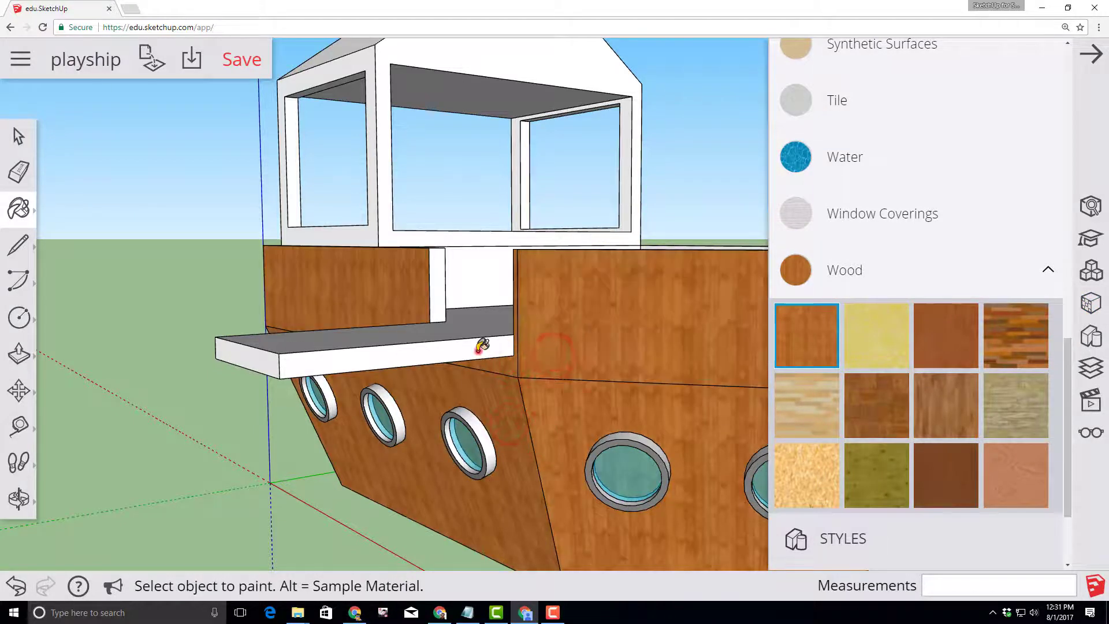
{"action": "left_click", "coordinate": [480, 350]}
{"action": "left_click", "coordinate": [250, 357]}
Paint the deck, the plank's top, the wall tops and the inner hull walls with the same wood material.
{"action": "left_click", "coordinate": [19, 498]}
{"action": "middle_click_drag", "start_coordinate": [74, 431], "coordinate": [711, 383]}
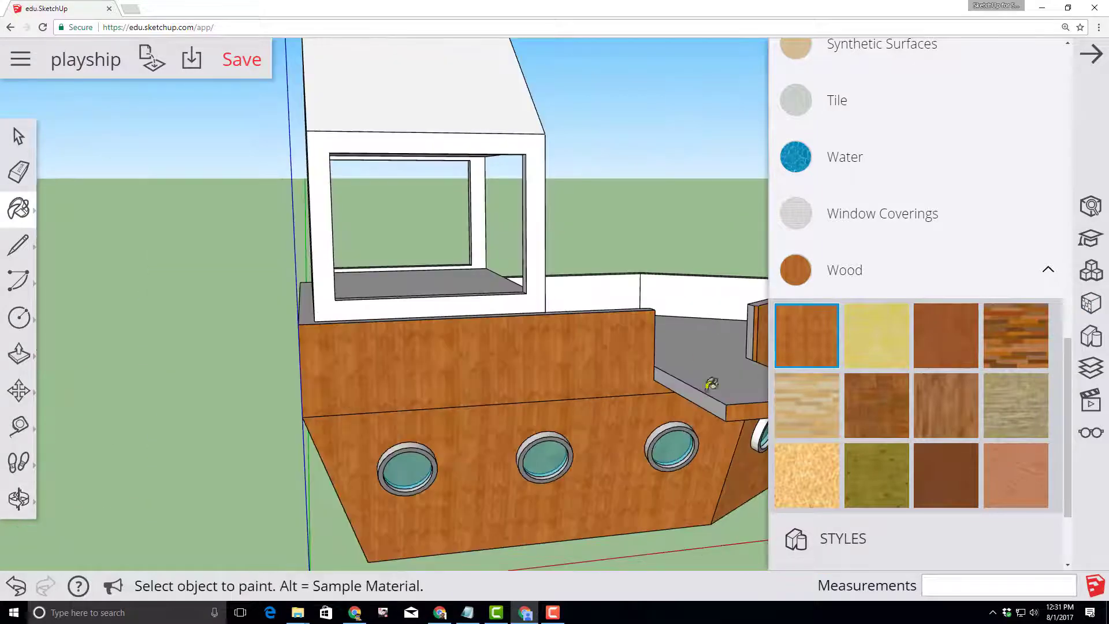
{"action": "mouse_move", "coordinate": [574, 397]}
{"action": "middle_mouse_down"}
{"action": "mouse_move", "coordinate": [433, 508]}
{"action": "mouse_move", "coordinate": [251, 520]}
{"action": "mouse_move", "coordinate": [366, 310]}
{"action": "middle_mouse_up"}
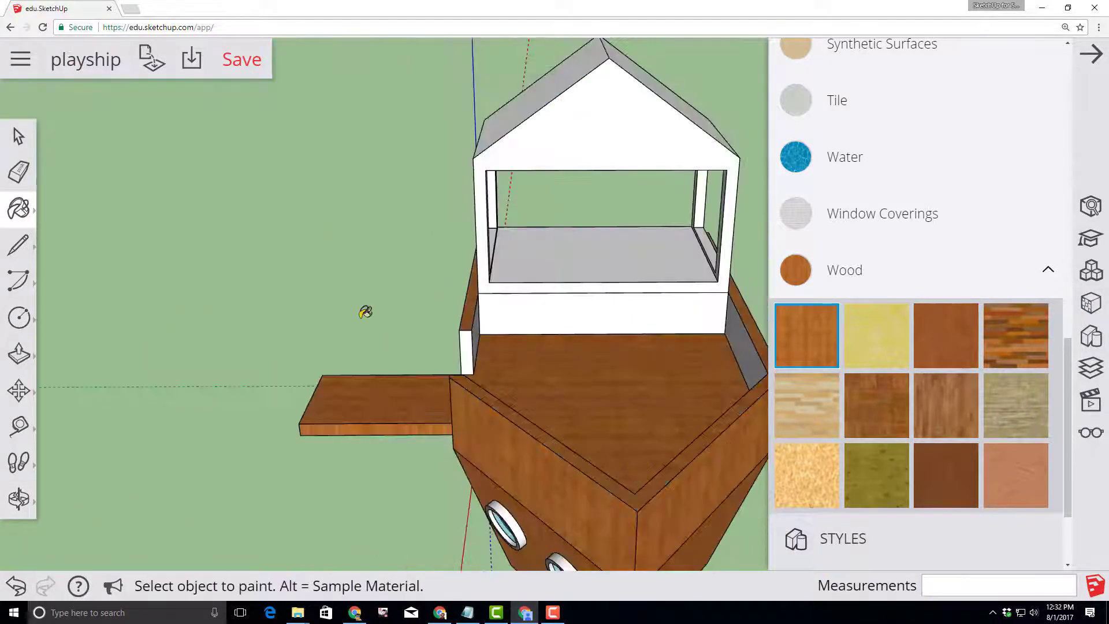
{"action": "middle_click_drag", "start_coordinate": [577, 466], "coordinate": [280, 438]}
{"action": "mouse_move", "coordinate": [27, 492]}
{"action": "middle_mouse_down"}
{"action": "mouse_move", "coordinate": [347, 416]}
{"action": "mouse_move", "coordinate": [636, 375]}
{"action": "middle_mouse_up"}
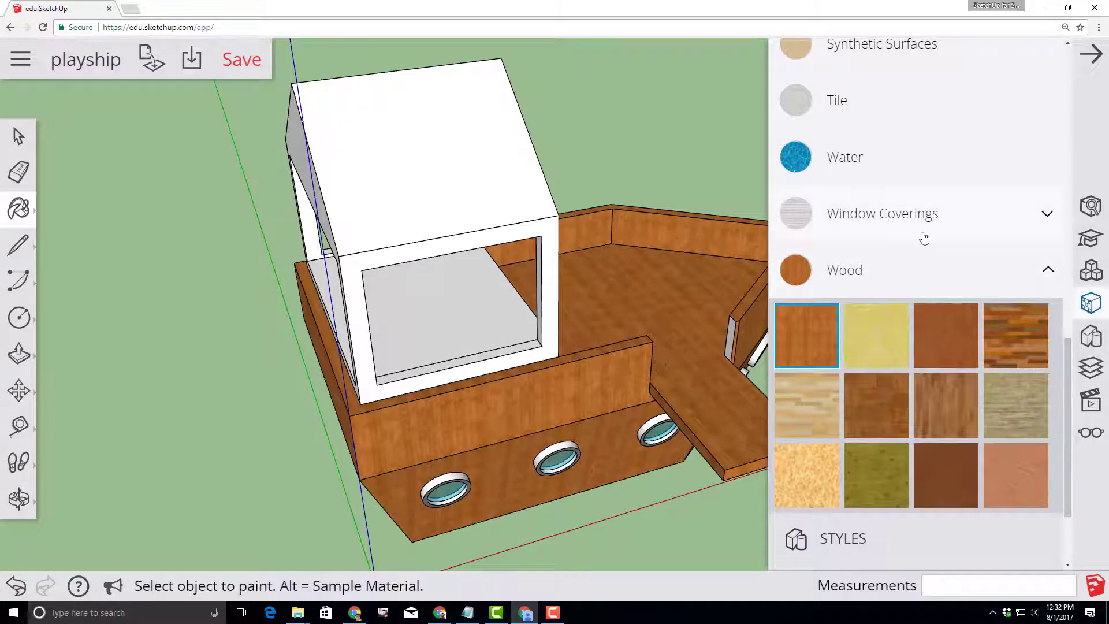
Repaint the main deck and plank top, and paint the cabin floor, with the darkest red from the Colors collection.
{"action": "left_click", "coordinate": [913, 257]}
{"action": "scroll", "coordinate": [879, 271], "scroll_direction": "up", "scroll_amount": 5}
{"action": "left_click", "coordinate": [865, 224]}
{"action": "left_click", "coordinate": [1005, 363]}
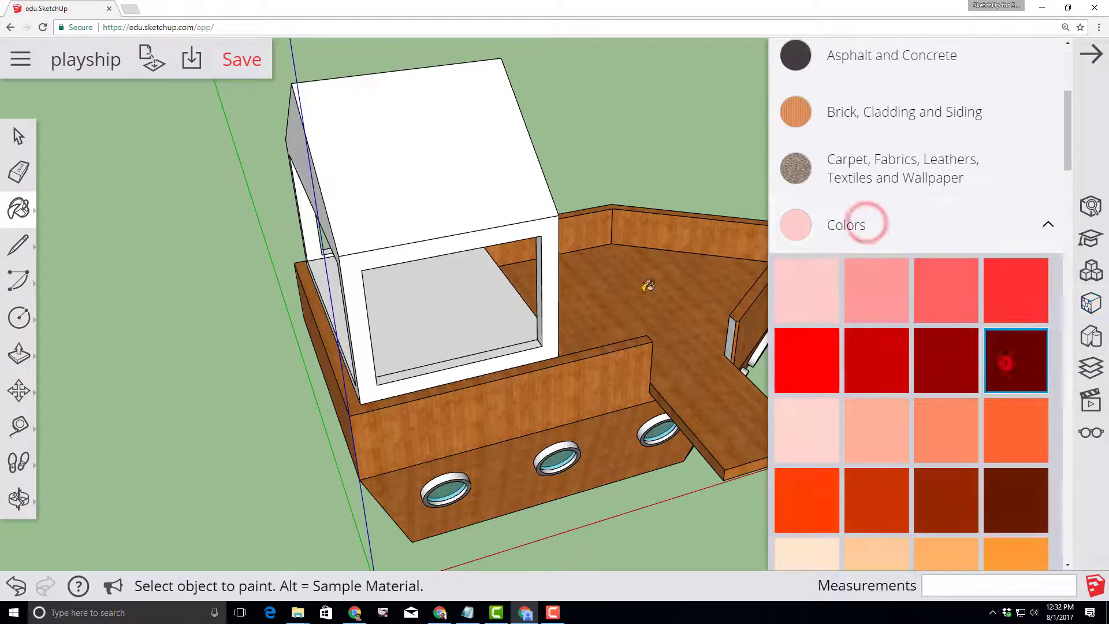
{"action": "left_click", "coordinate": [669, 297]}
{"action": "left_click", "coordinate": [449, 317]}
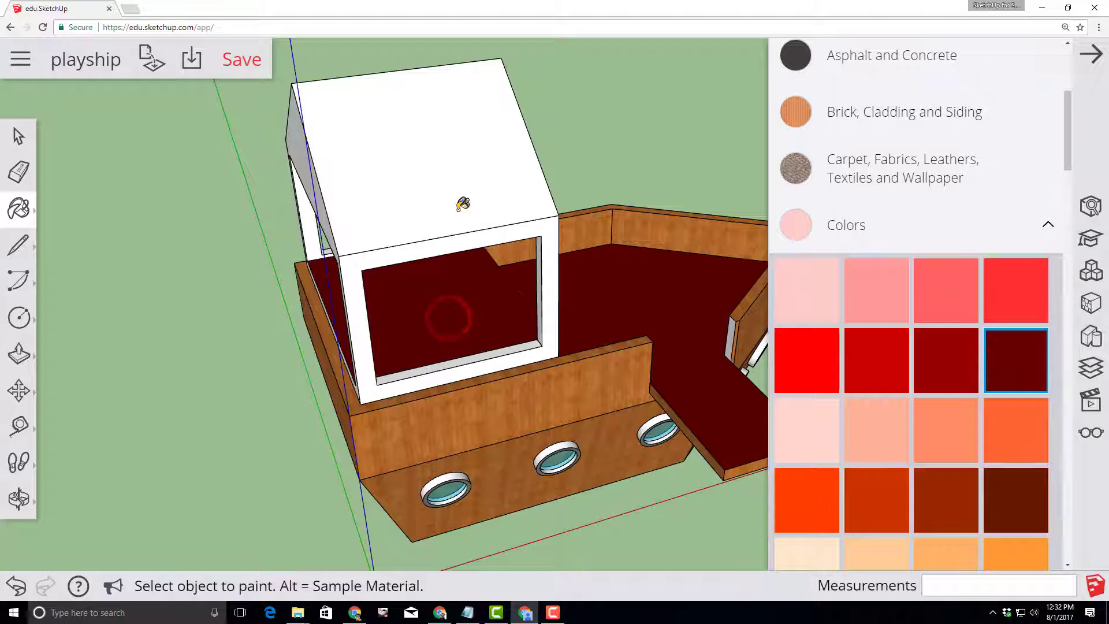
Choose a medium green from the Colors collection and paint one roof slope and the cabin side wall below it.
{"action": "scroll", "coordinate": [882, 364], "scroll_direction": "down", "scroll_amount": 10}
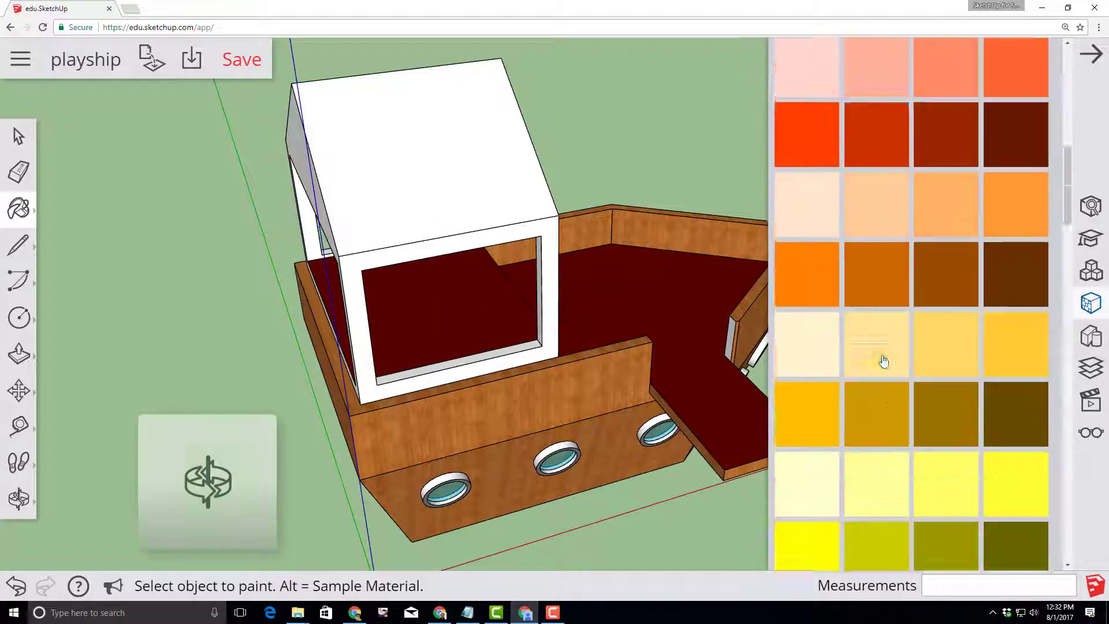
{"action": "left_click", "coordinate": [905, 370]}
{"action": "left_click", "coordinate": [884, 471]}
{"action": "left_click", "coordinate": [424, 164]}
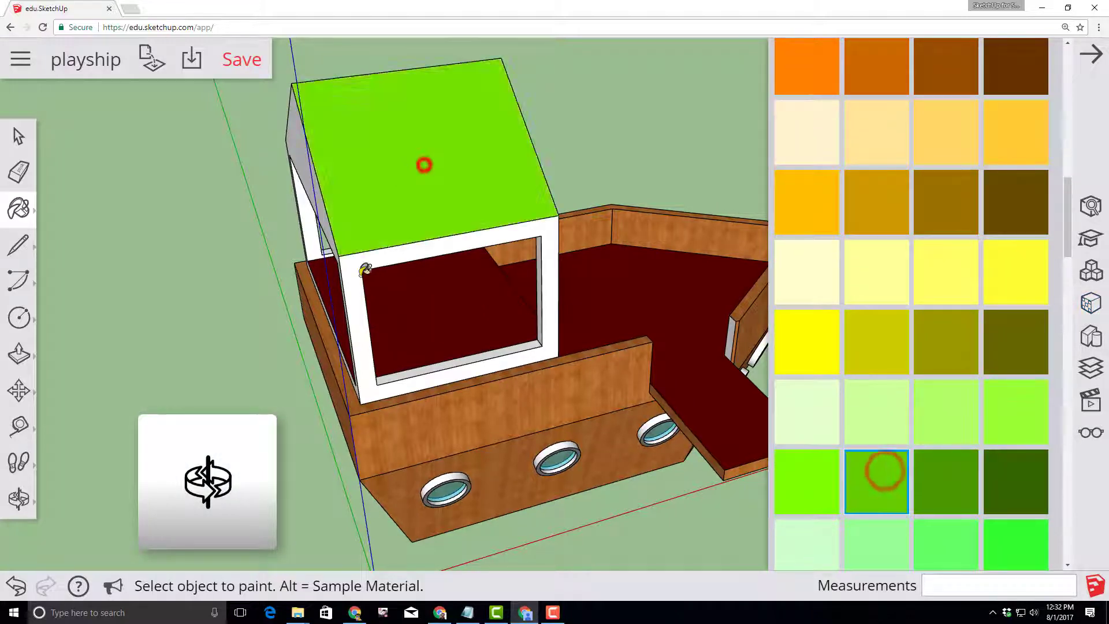
{"action": "left_click", "coordinate": [363, 297]}
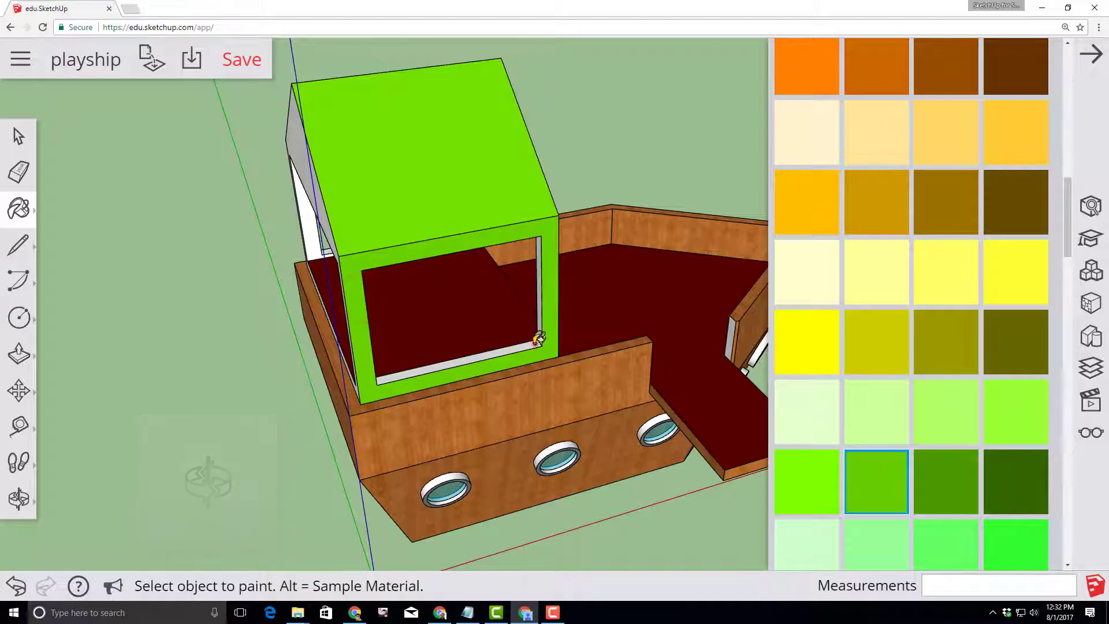
Paint the remaining roof, gable, wall and window-frame faces of the cabin with the same green.
{"action": "middle_click_drag", "start_coordinate": [530, 334], "coordinate": [269, 213]}
{"action": "left_click", "coordinate": [270, 214]}
{"action": "left_click", "coordinate": [382, 248]}
{"action": "left_click", "coordinate": [611, 260]}
{"action": "middle_click_drag", "start_coordinate": [615, 255], "coordinate": [490, 202]}
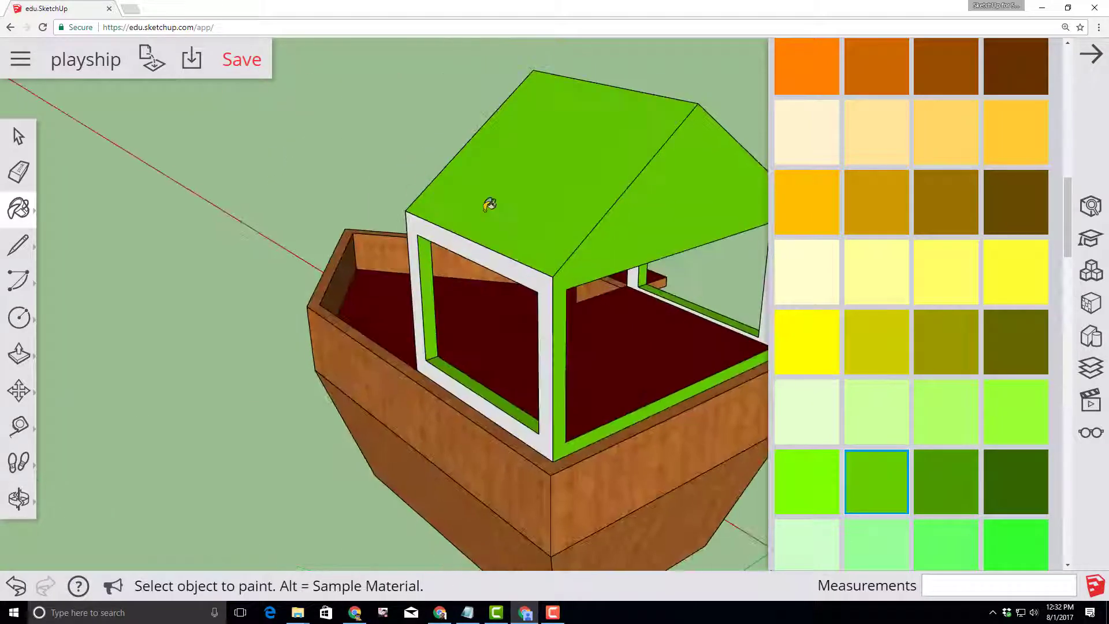
{"action": "left_click", "coordinate": [428, 300]}
Paint the remaining white wall end at the boarding opening with the orange-brown wood, and save the model.
{"action": "scroll", "coordinate": [857, 189], "scroll_direction": "down", "scroll_amount": 3}
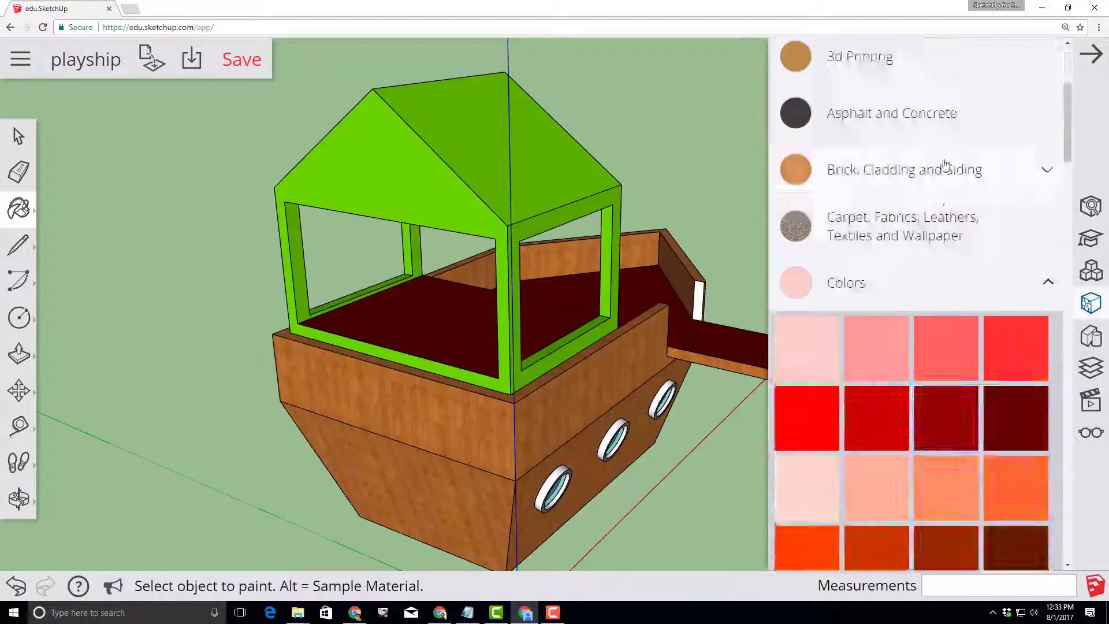
{"action": "scroll", "coordinate": [882, 289], "scroll_direction": "down", "scroll_amount": 10}
{"action": "left_click", "coordinate": [844, 155]}
{"action": "left_click", "coordinate": [806, 220]}
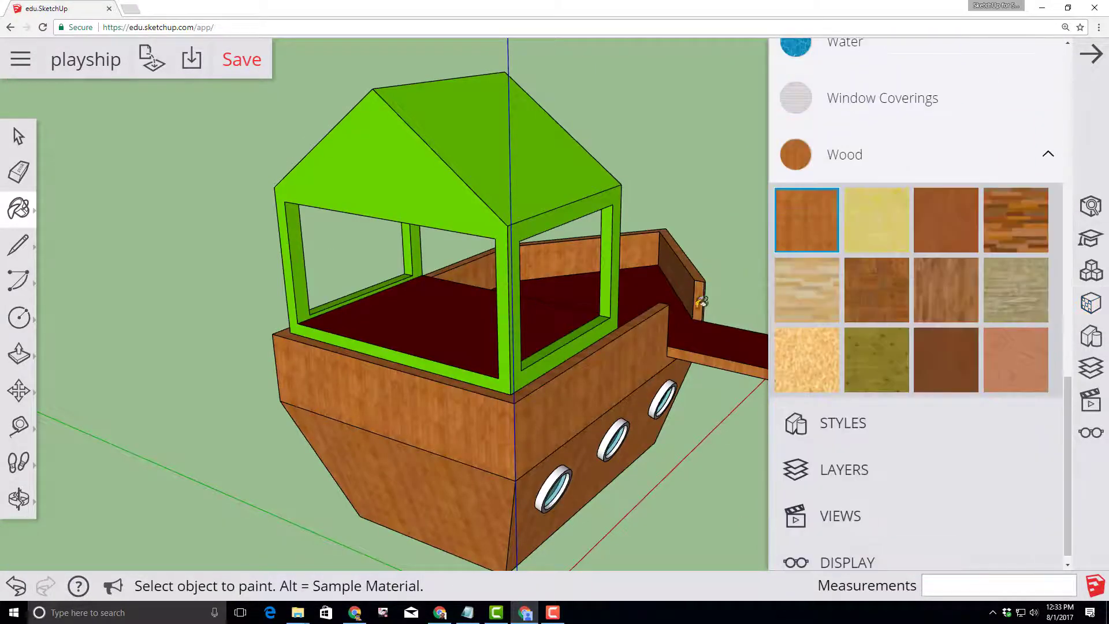
{"action": "middle_click_drag", "start_coordinate": [520, 289], "coordinate": [359, 350]}
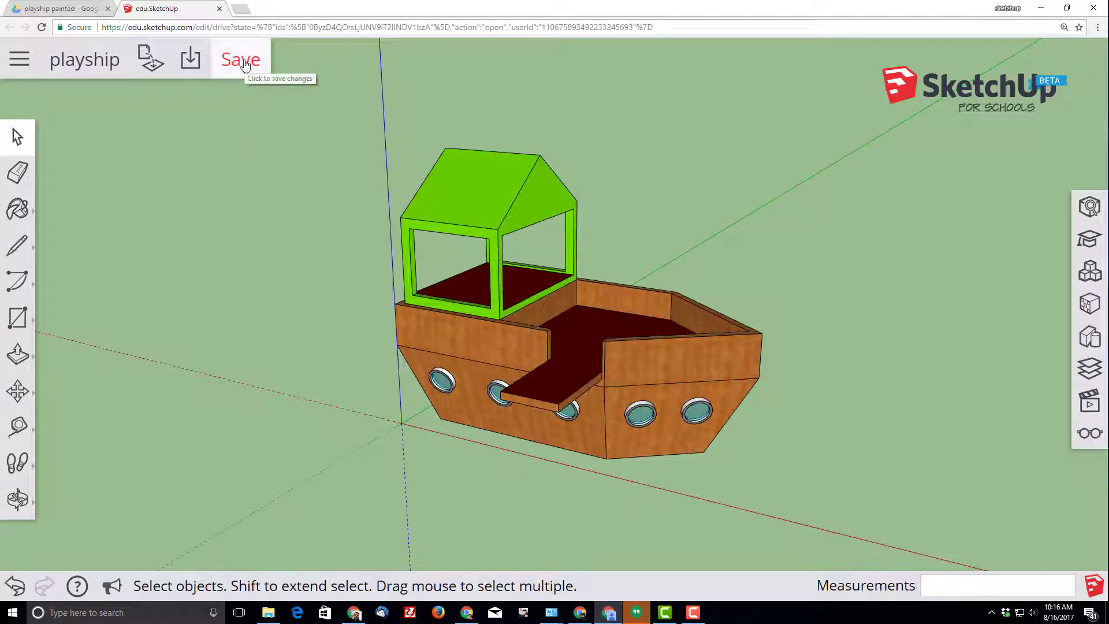
{"action": "left_click", "coordinate": [245, 63]}
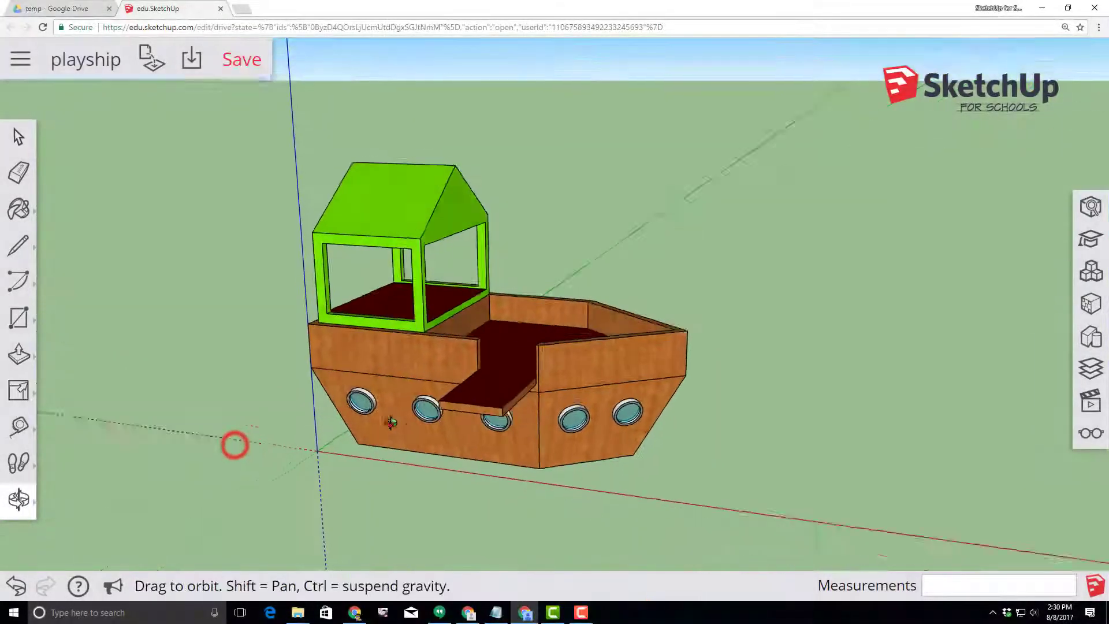
Search the 3D Warehouse components for "SketchUp for Schools slide".
{"action": "left_click_drag", "start_coordinate": [236, 446], "coordinate": [249, 400]}
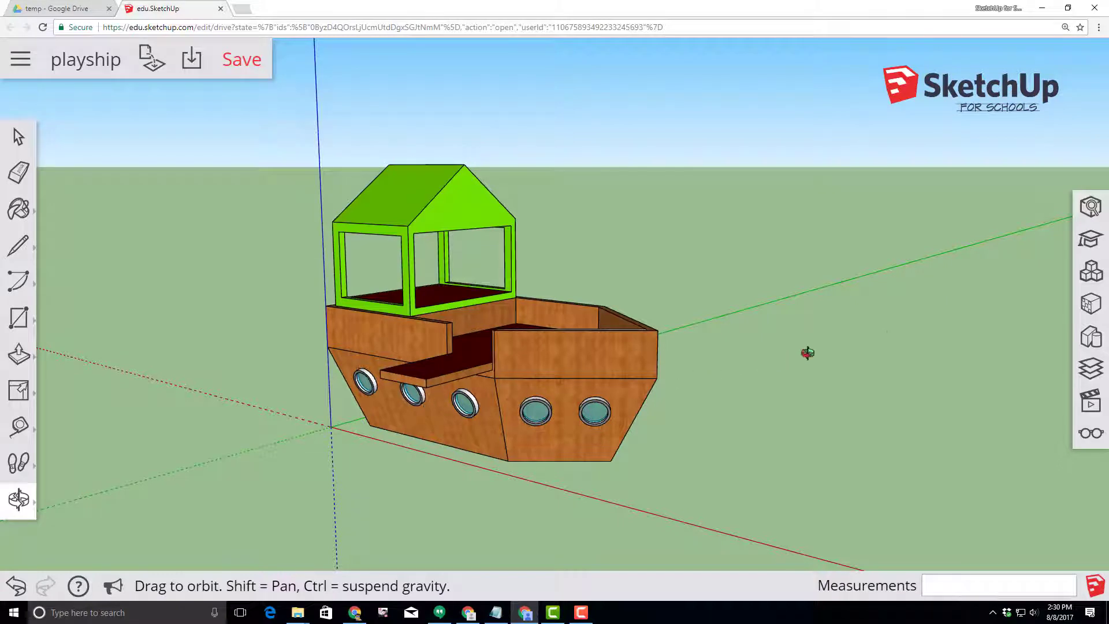
{"action": "left_click", "coordinate": [1092, 271]}
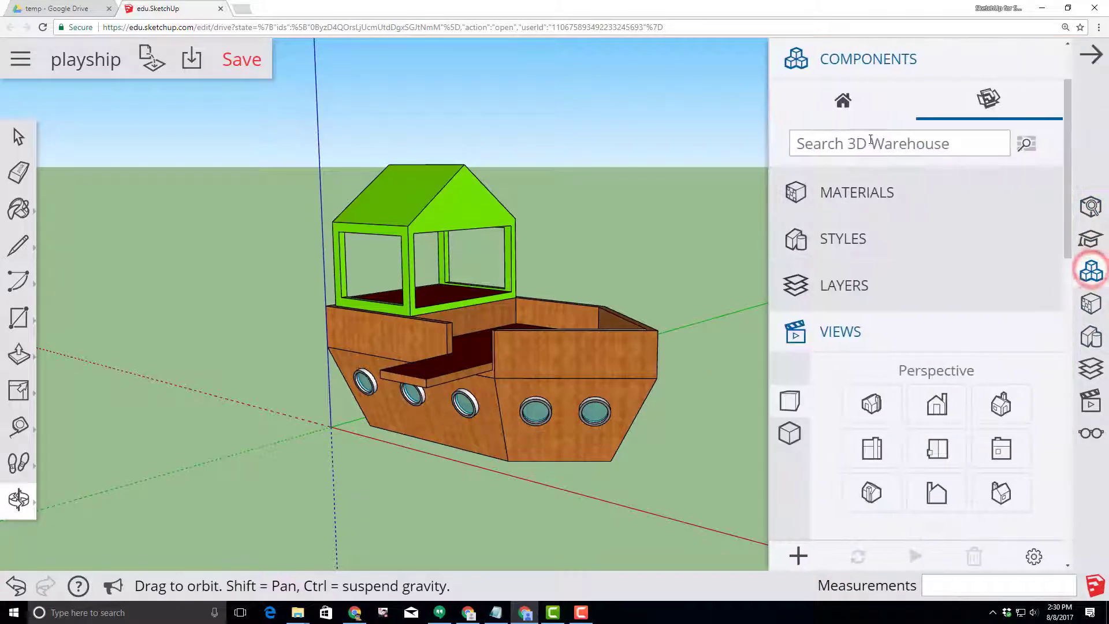
{"action": "left_click", "coordinate": [876, 144]}
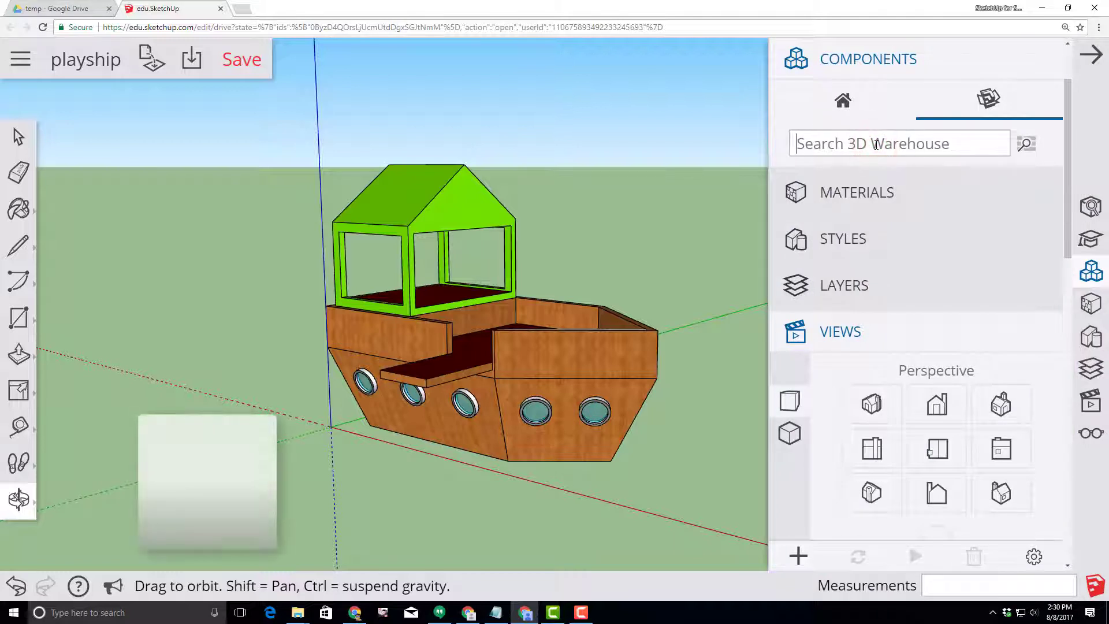
{"action": "type", "text": "SketchUp for Schools slide"}
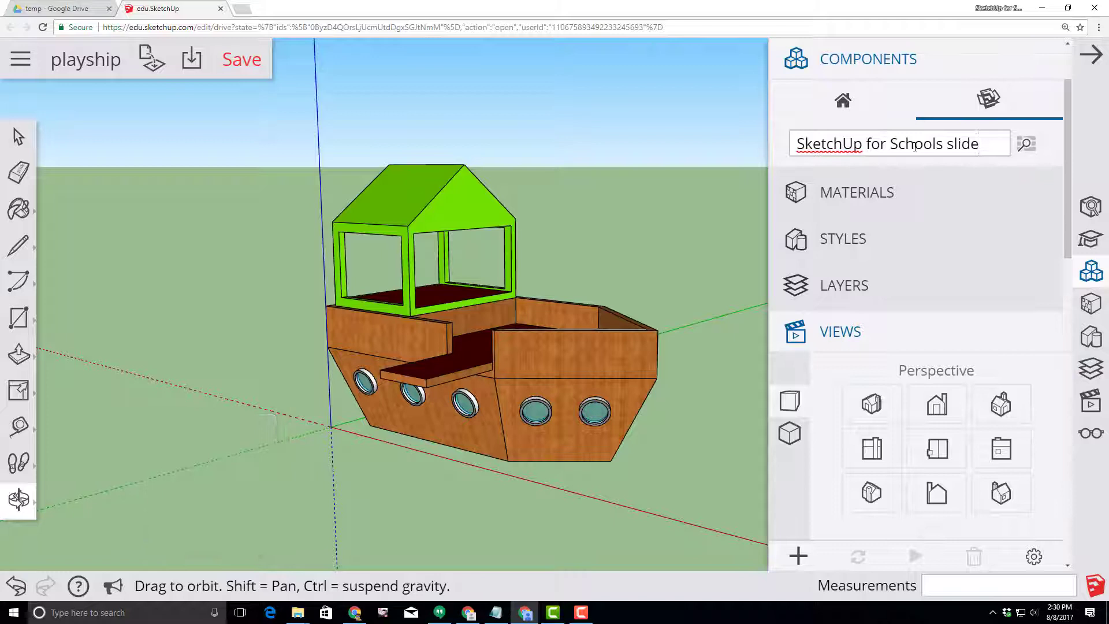
{"action": "key", "text": "Return"}
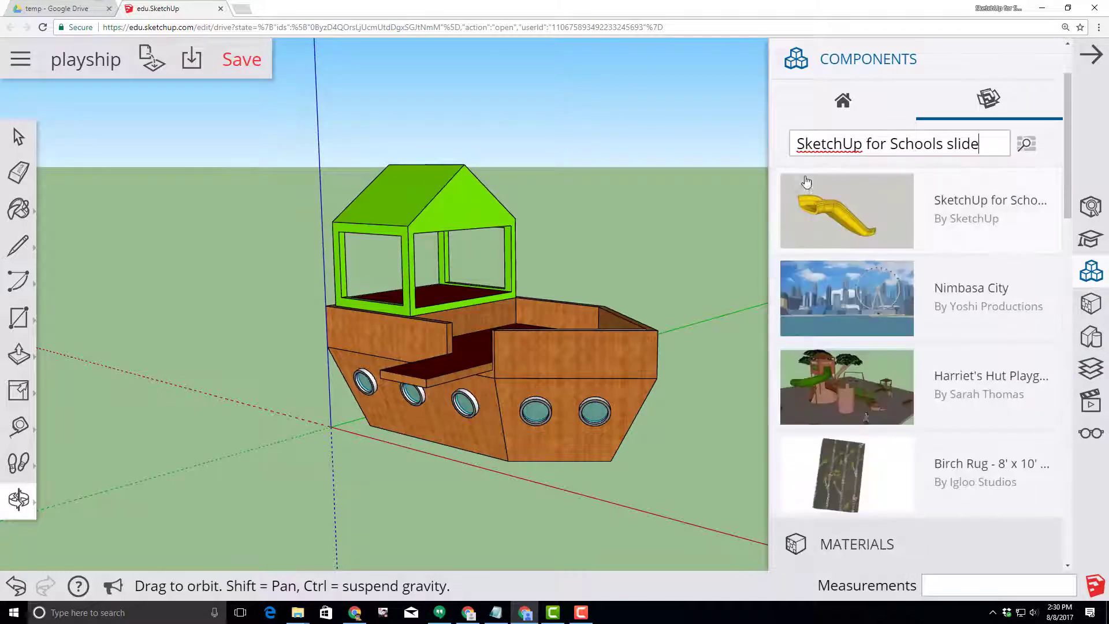
Insert the yellow SketchUp for Schools slide beside the hull near the origin and rotate it -90° about its vertical axis.
{"action": "left_click", "coordinate": [812, 224]}
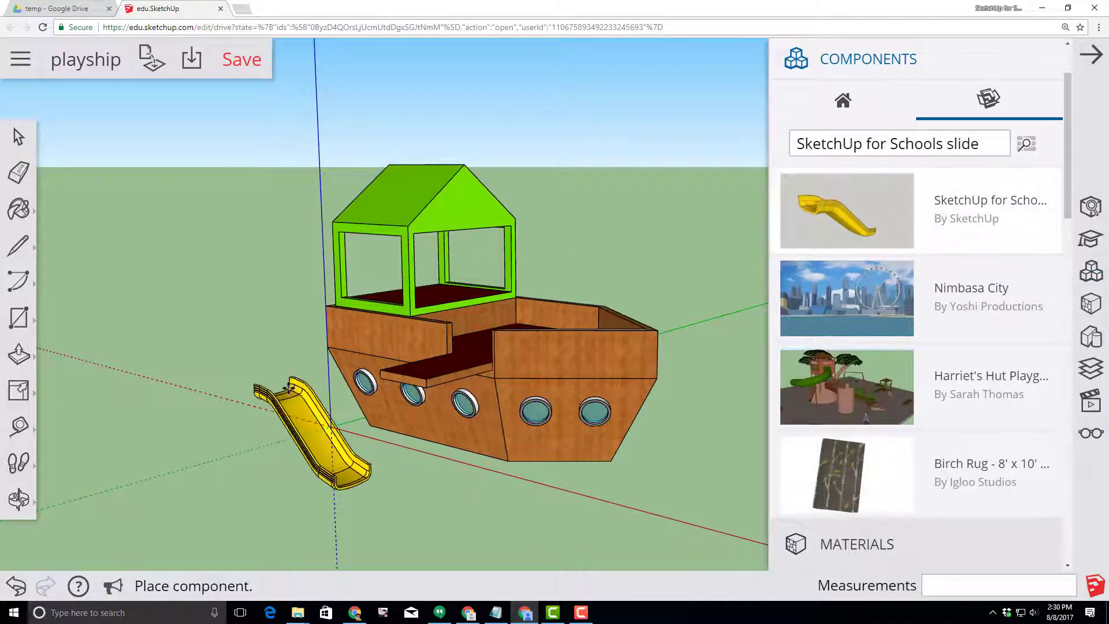
{"action": "left_click", "coordinate": [306, 397]}
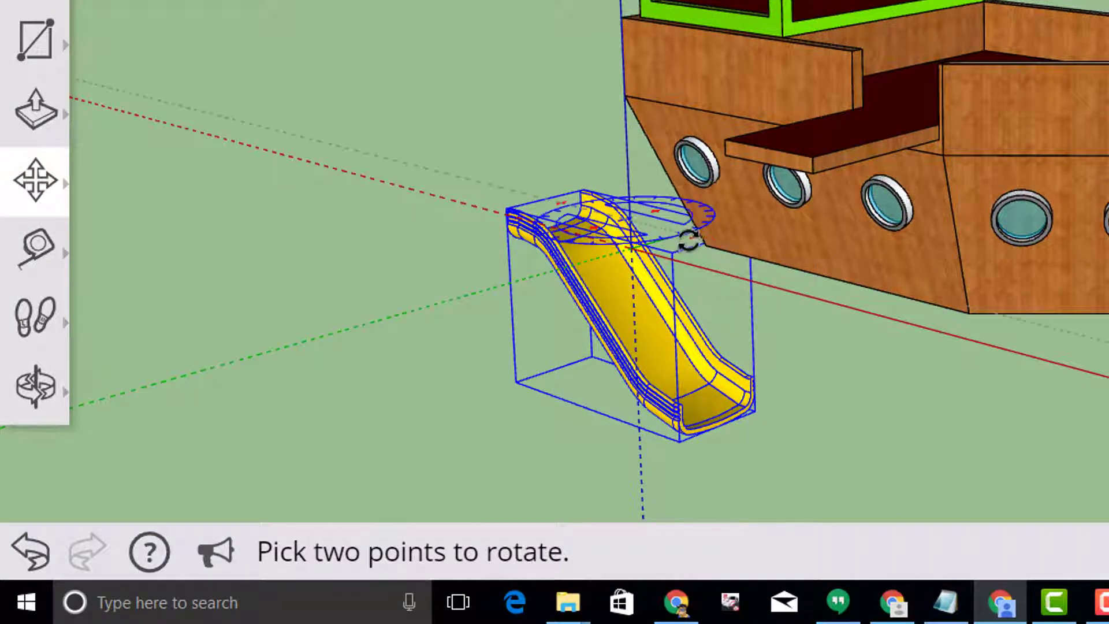
{"action": "left_click", "coordinate": [689, 242]}
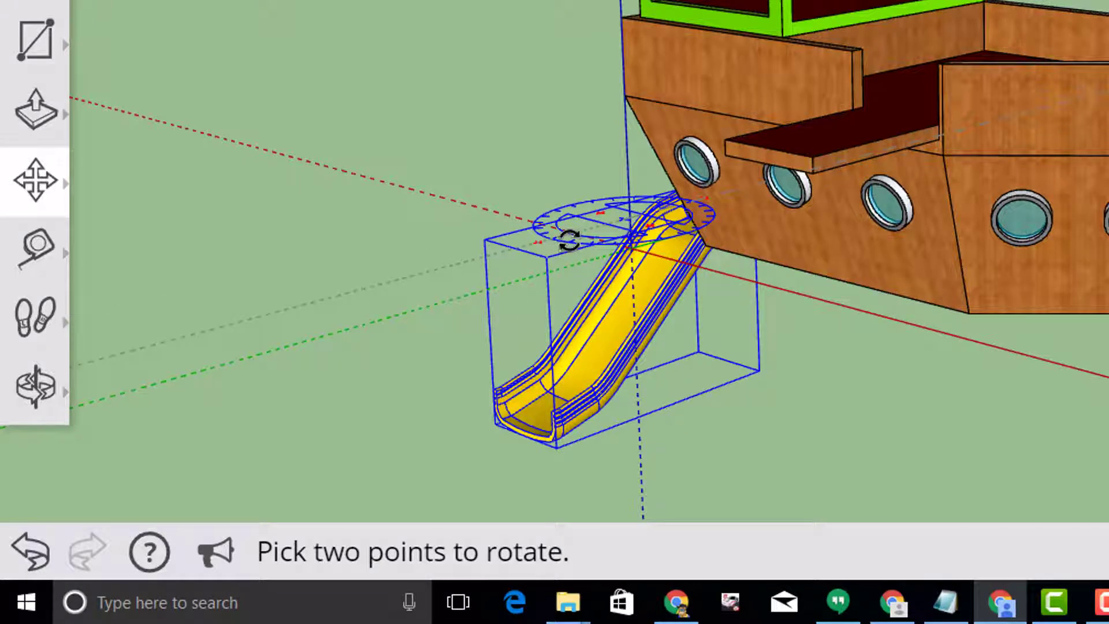
{"action": "left_click", "coordinate": [569, 240]}
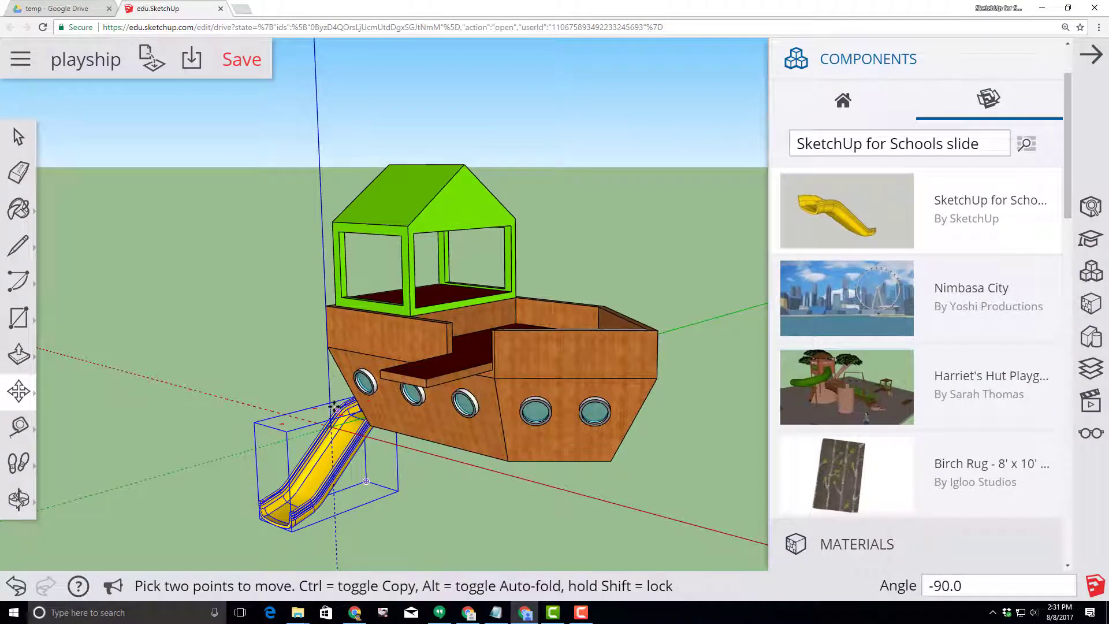
Move the slide by its upper end corner onto the outer corner of the boarding plank so it continues from the plank.
{"action": "middle_click_drag", "start_coordinate": [67, 424], "coordinate": [382, 487]}
{"action": "scroll", "coordinate": [270, 484], "scroll_direction": "up", "scroll_amount": 1}
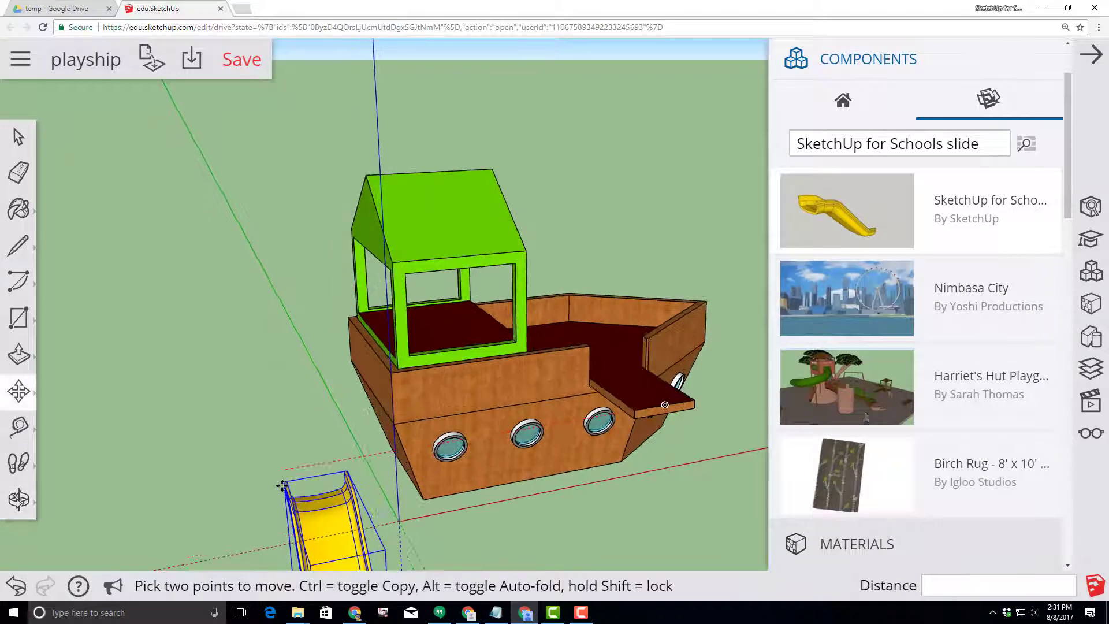
{"action": "scroll", "coordinate": [283, 482], "scroll_direction": "up", "scroll_amount": 1}
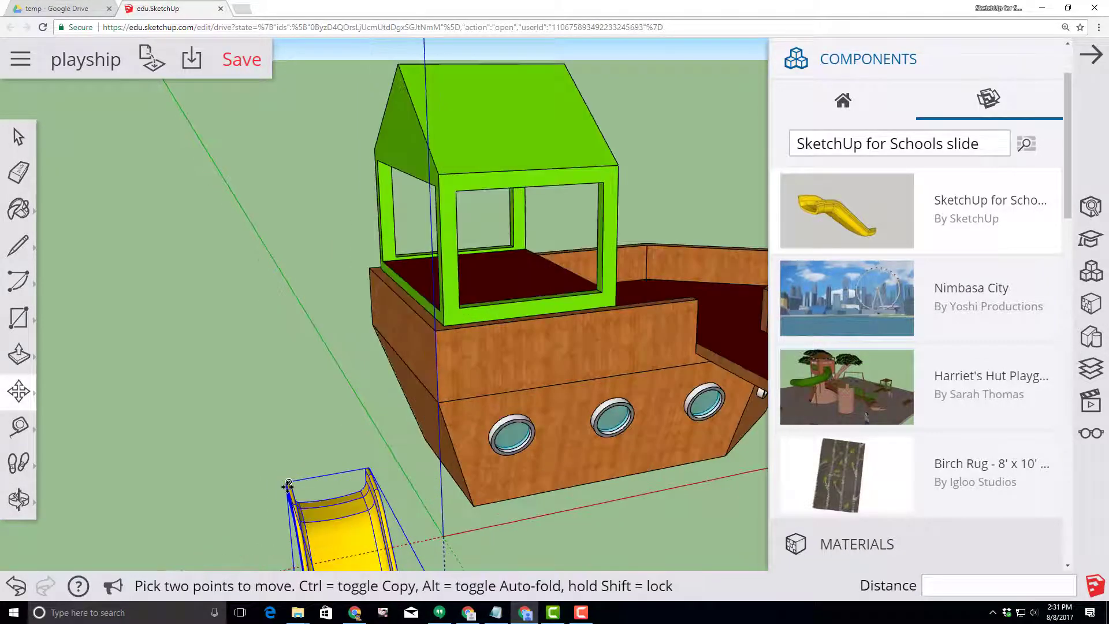
{"action": "left_click", "coordinate": [288, 482]}
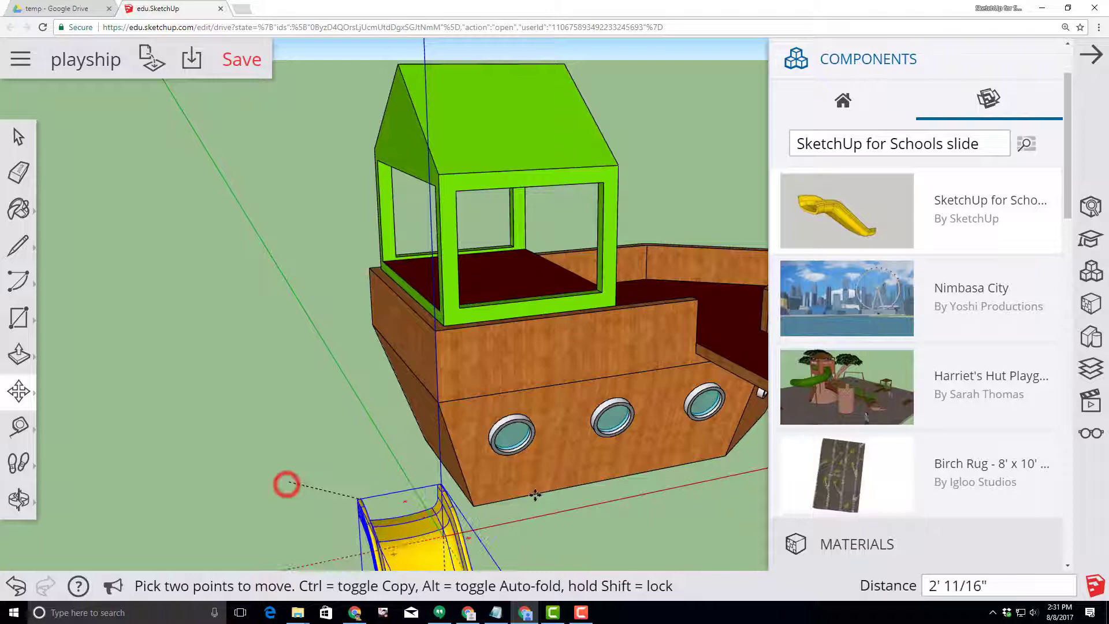
{"action": "scroll", "coordinate": [595, 484], "scroll_direction": "down", "scroll_amount": 2}
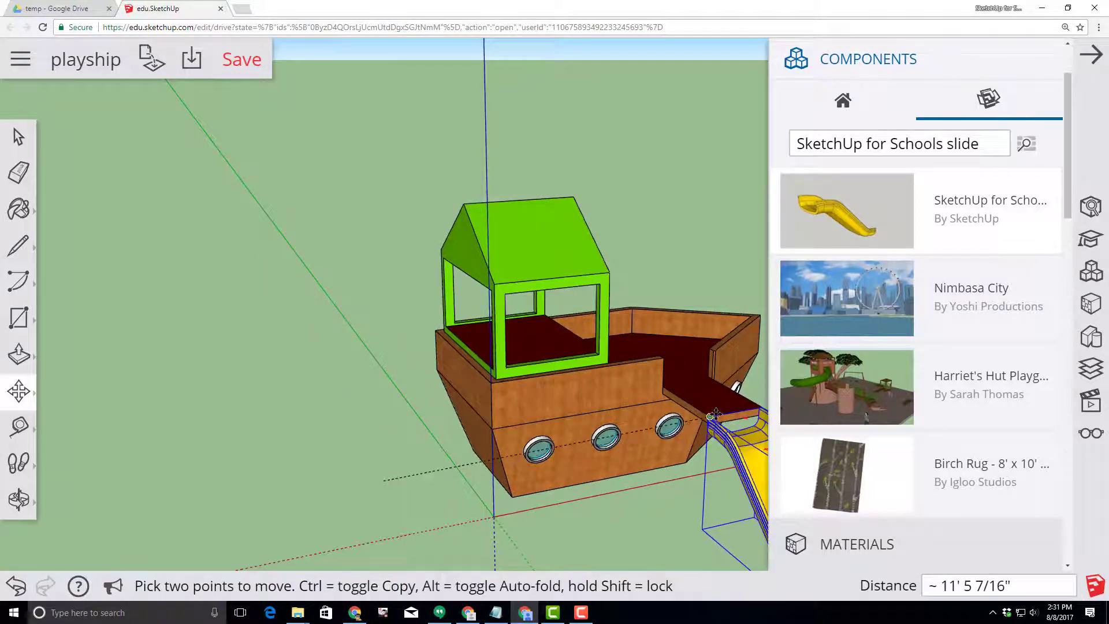
{"action": "middle_click_drag", "start_coordinate": [698, 437], "coordinate": [574, 446]}
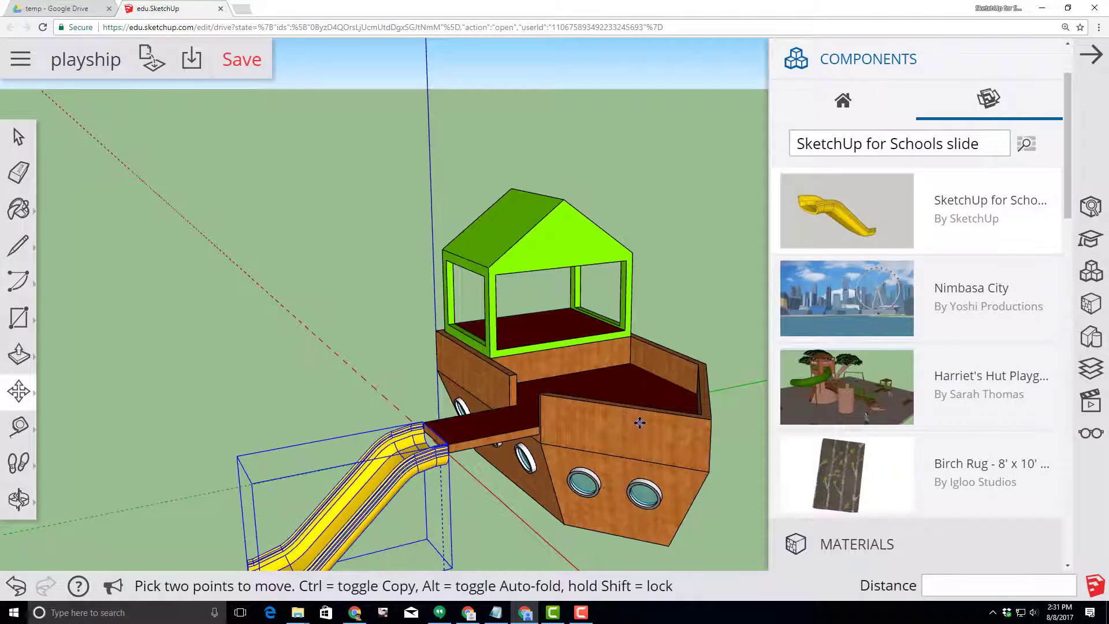
{"action": "middle_click_drag", "start_coordinate": [639, 422], "coordinate": [568, 428]}
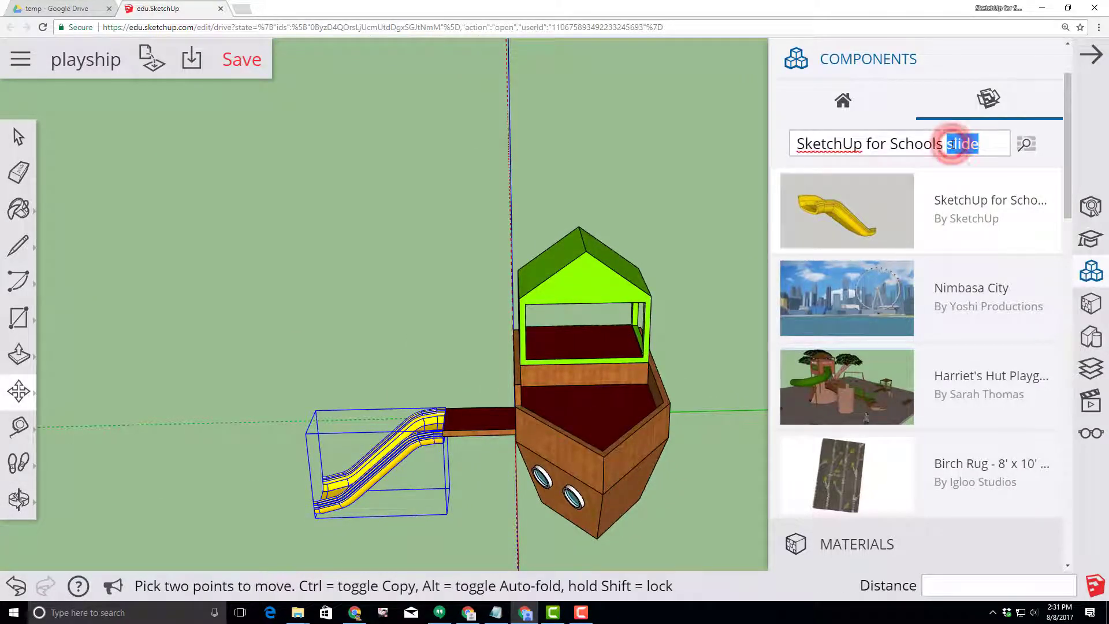
Search the 3D Warehouse for "SketchUp for Schools flag" and place the SketchUp flag at the tip of the bow.
{"action": "type", "text": "flag"}
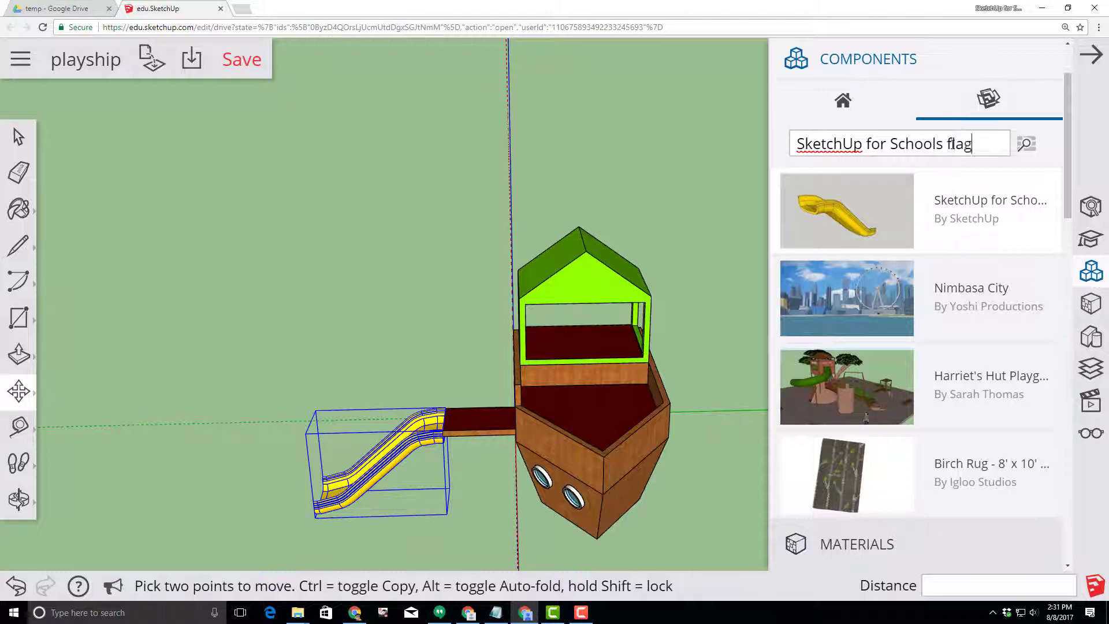
{"action": "key", "text": "Return"}
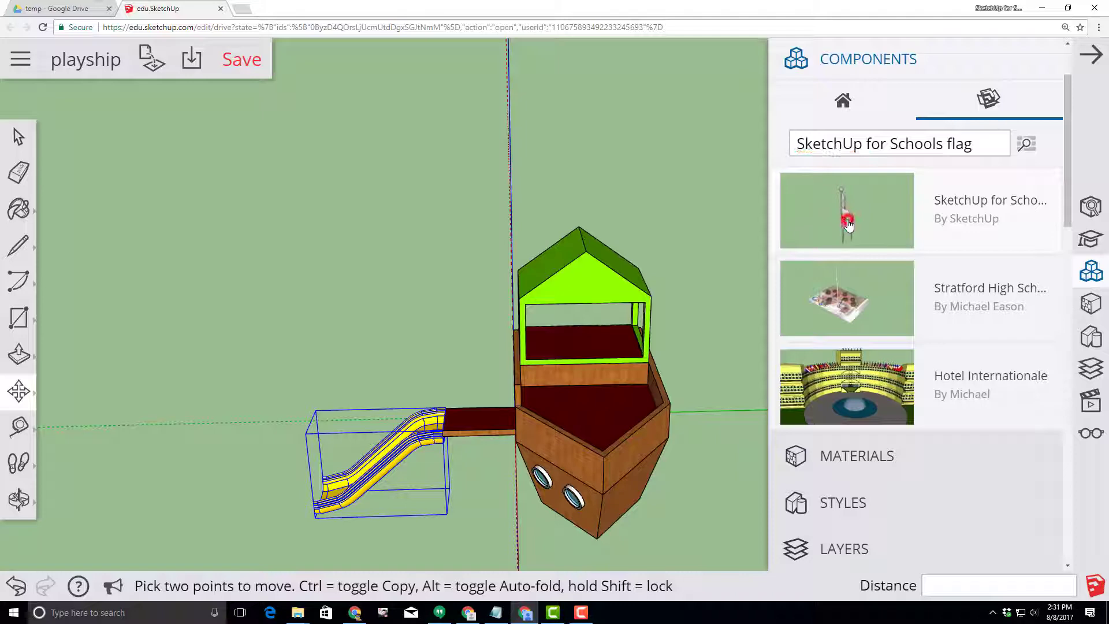
{"action": "left_click", "coordinate": [604, 456]}
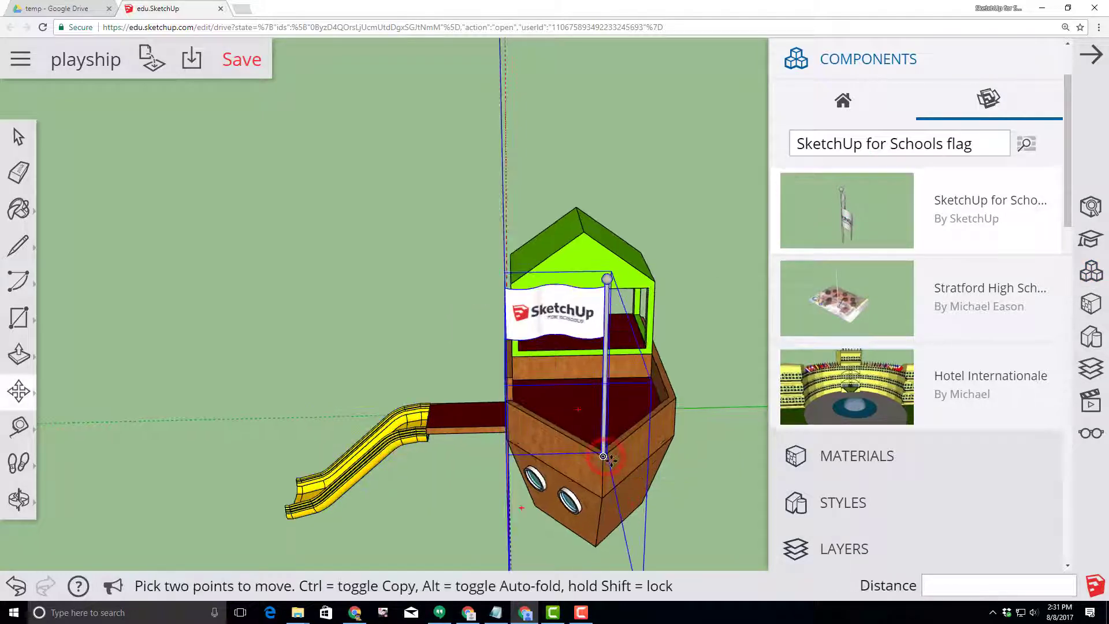
Raise the flagpole about 1 3/4" along the blue axis from its base at the bow corner.
{"action": "scroll", "coordinate": [601, 454], "scroll_direction": "up", "scroll_amount": 6}
{"action": "scroll", "coordinate": [596, 452], "scroll_direction": "up", "scroll_amount": 2}
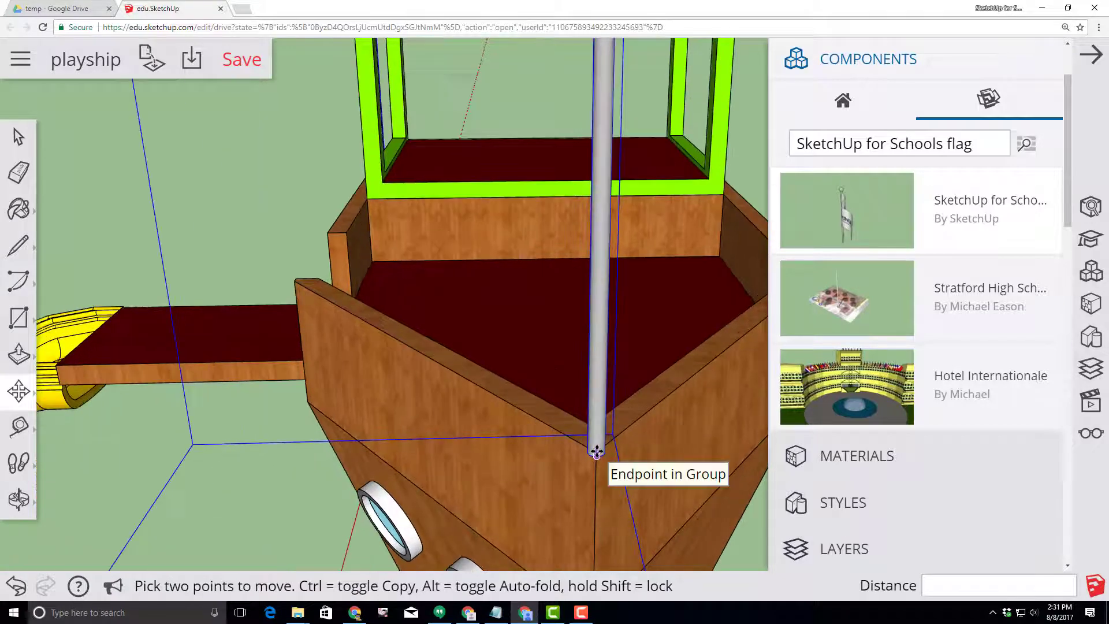
{"action": "left_click", "coordinate": [595, 452]}
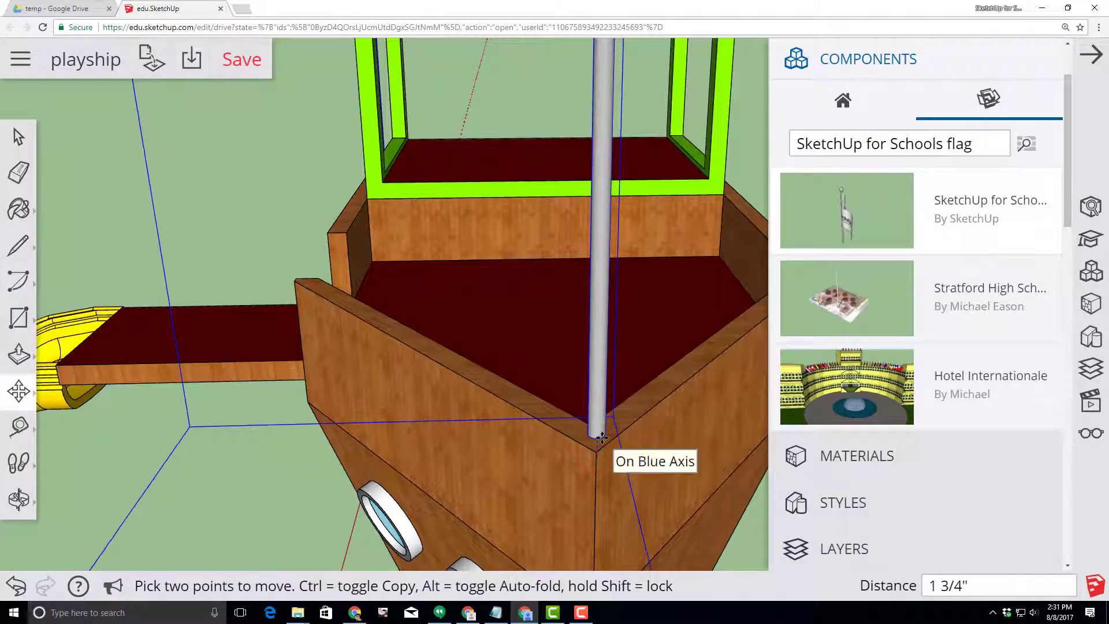
{"action": "left_click", "coordinate": [599, 439]}
{"action": "key", "text": "shift+z"}
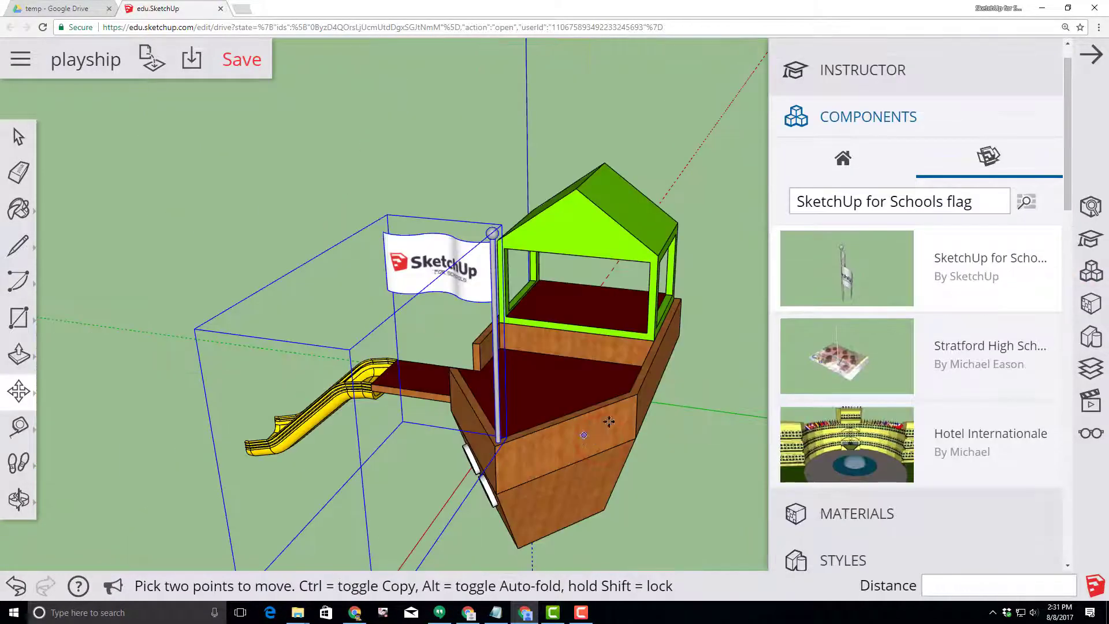
Search the 3D Warehouse for "SketchUp for Schools stairs" and place the wooden stairs against the hull wall opposite the slide.
{"action": "double_click", "coordinate": [964, 202]}
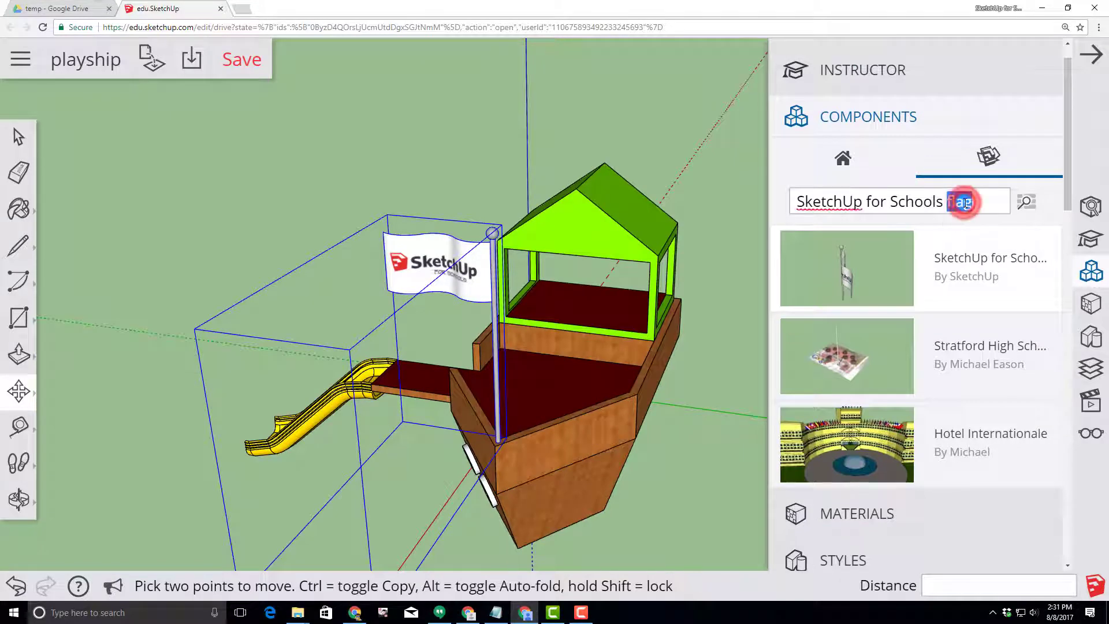
{"action": "type", "text": "stairs"}
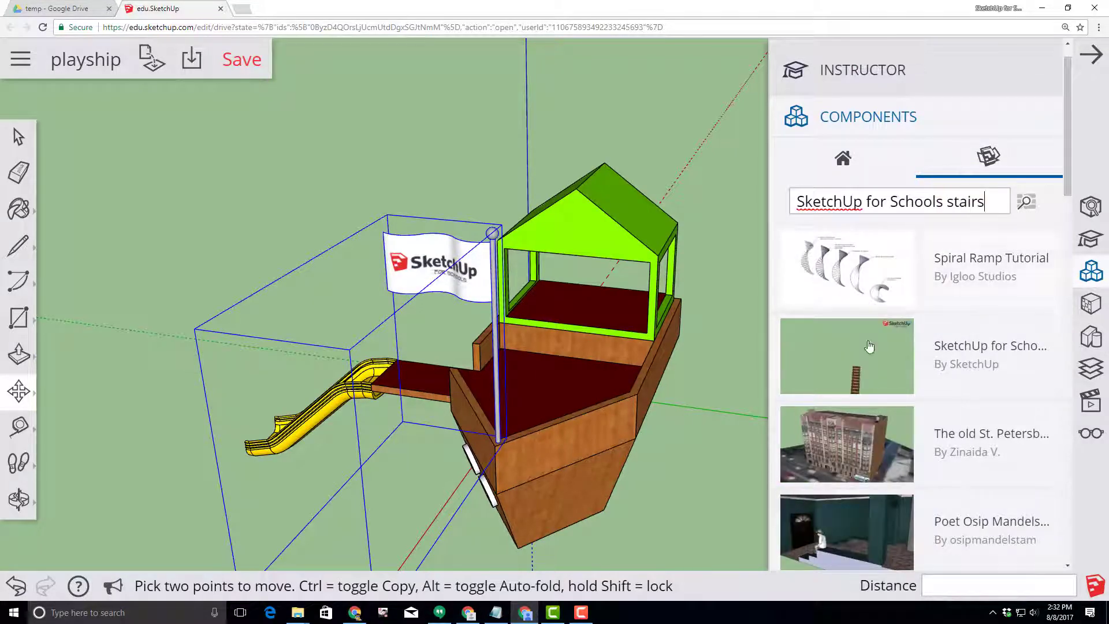
{"action": "left_click", "coordinate": [855, 372]}
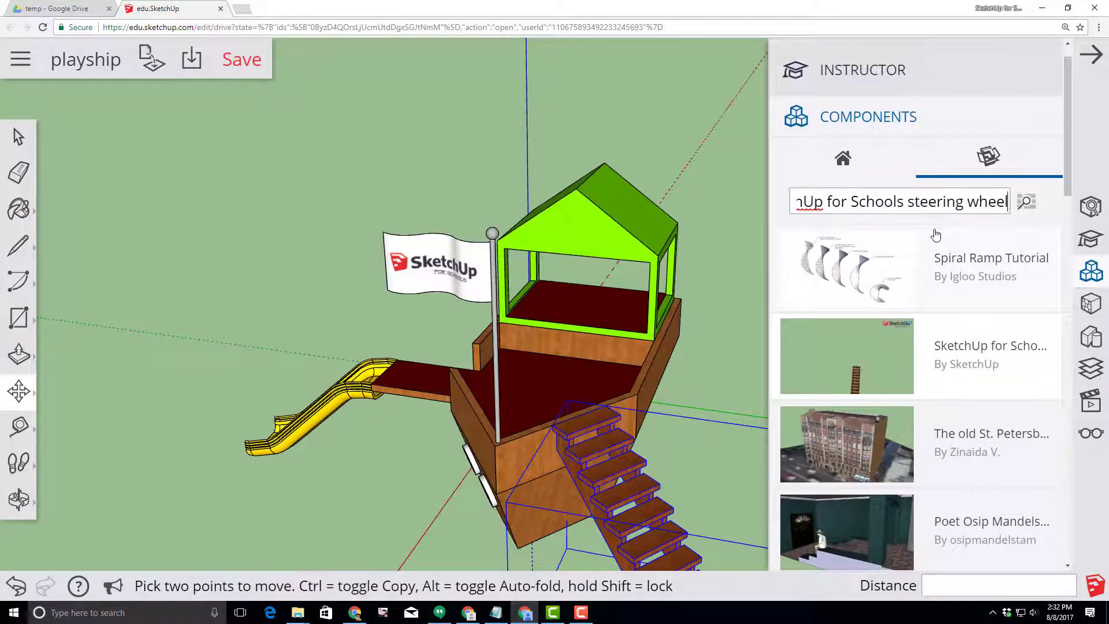
Search the 3D Warehouse for "SketchUp for Schools steering wheel" and place the wheel on the deck behind the flagpole.
{"action": "key", "text": "Return"}
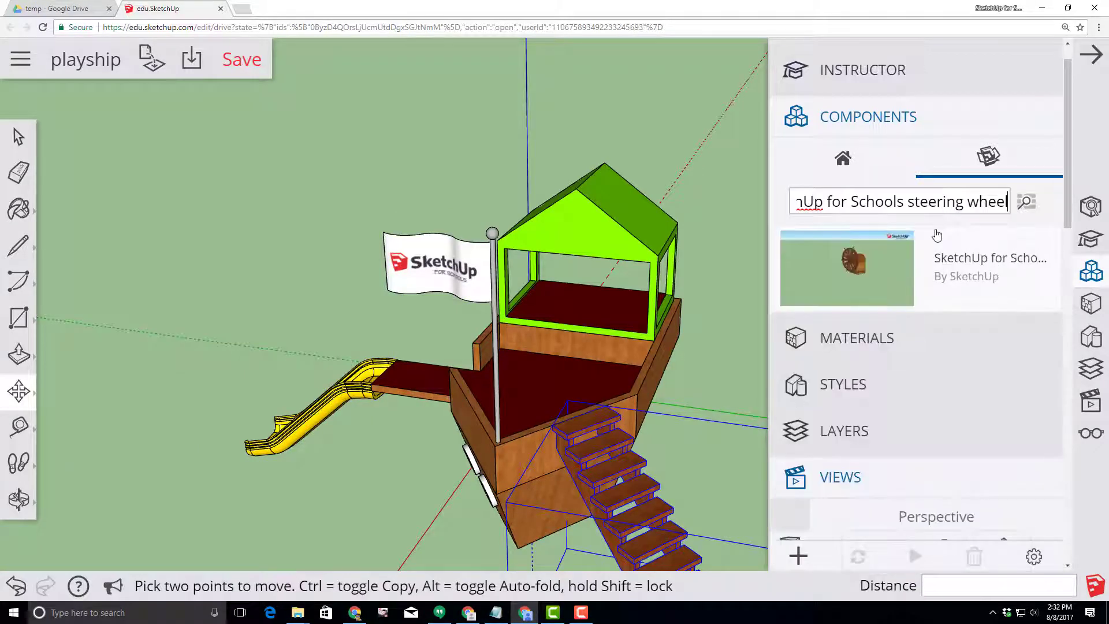
{"action": "left_click", "coordinate": [859, 271]}
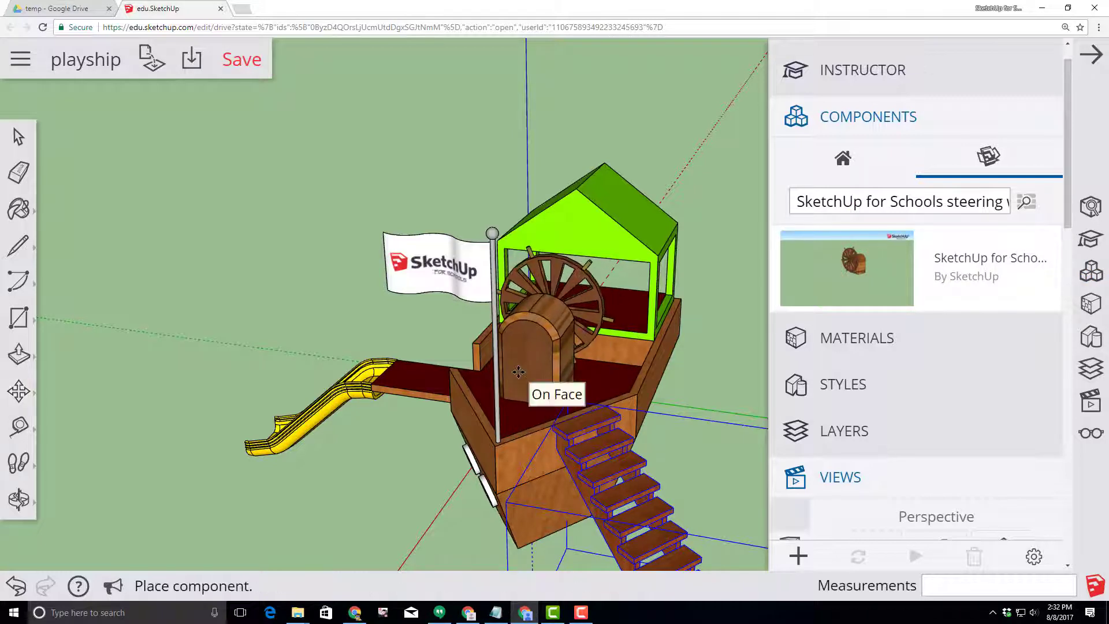
{"action": "left_click", "coordinate": [519, 374]}
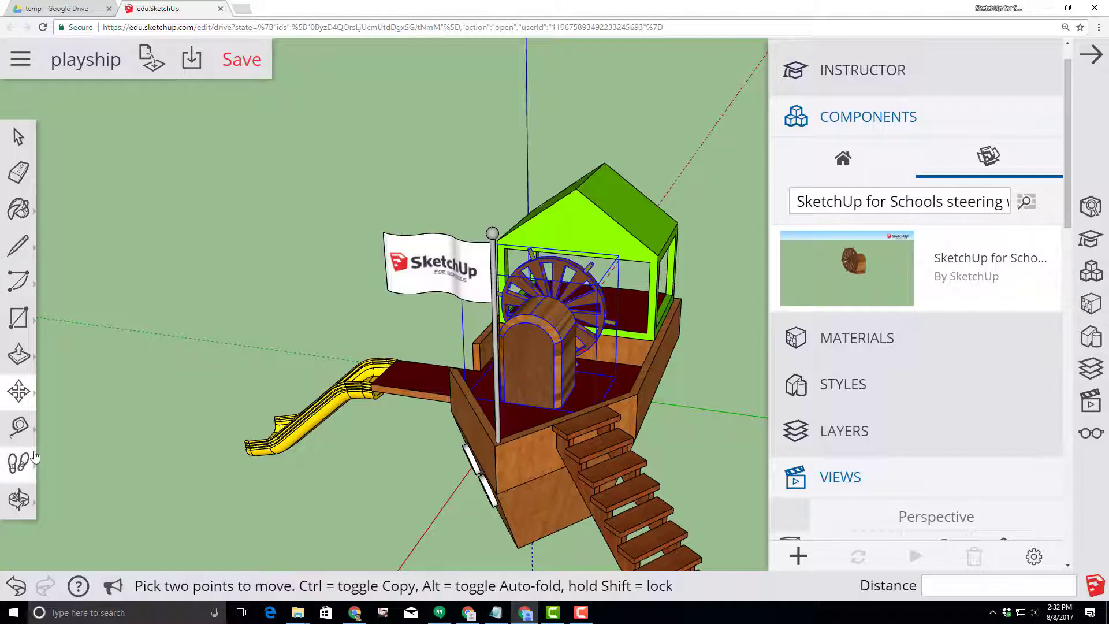
Scale the steering wheel down uniformly by a factor of 0.50.
{"action": "left_click", "coordinate": [18, 399]}
{"action": "left_click", "coordinate": [70, 426]}
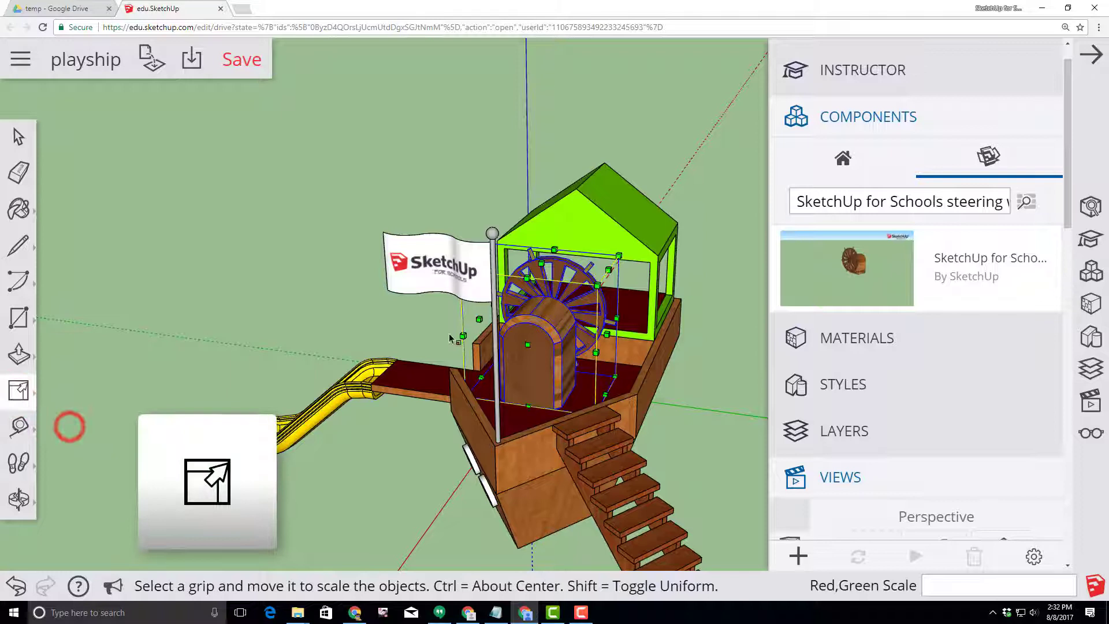
{"action": "left_click_drag", "start_coordinate": [617, 258], "coordinate": [540, 328]}
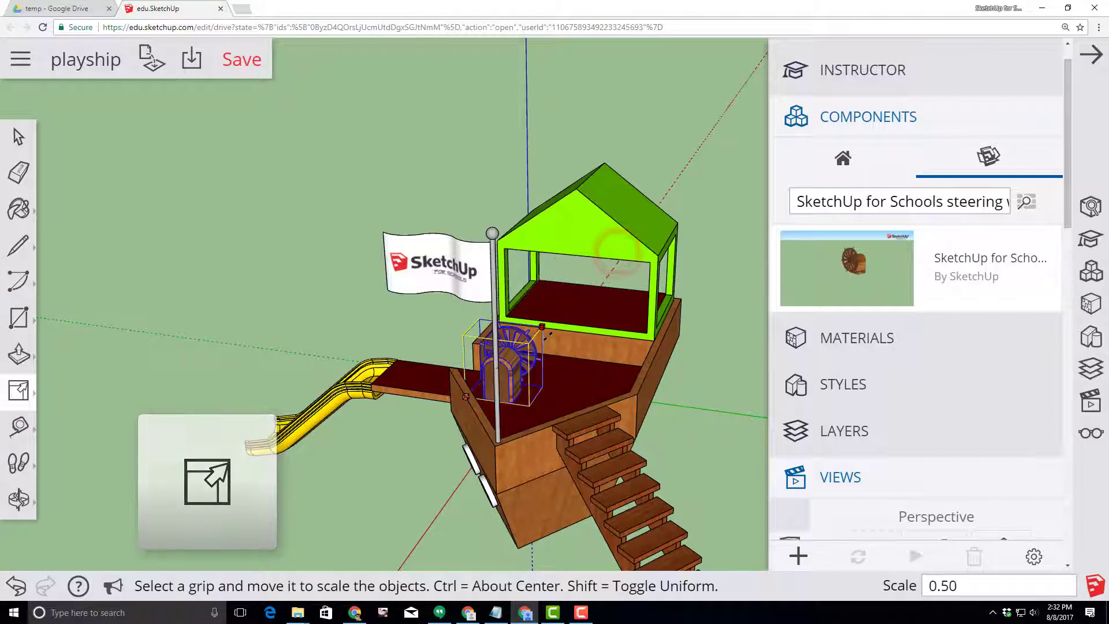
Move the steering wheel about 1' 11/16" across the deck, away from the boarding opening.
{"action": "left_click", "coordinate": [23, 398]}
{"action": "left_click", "coordinate": [64, 351]}
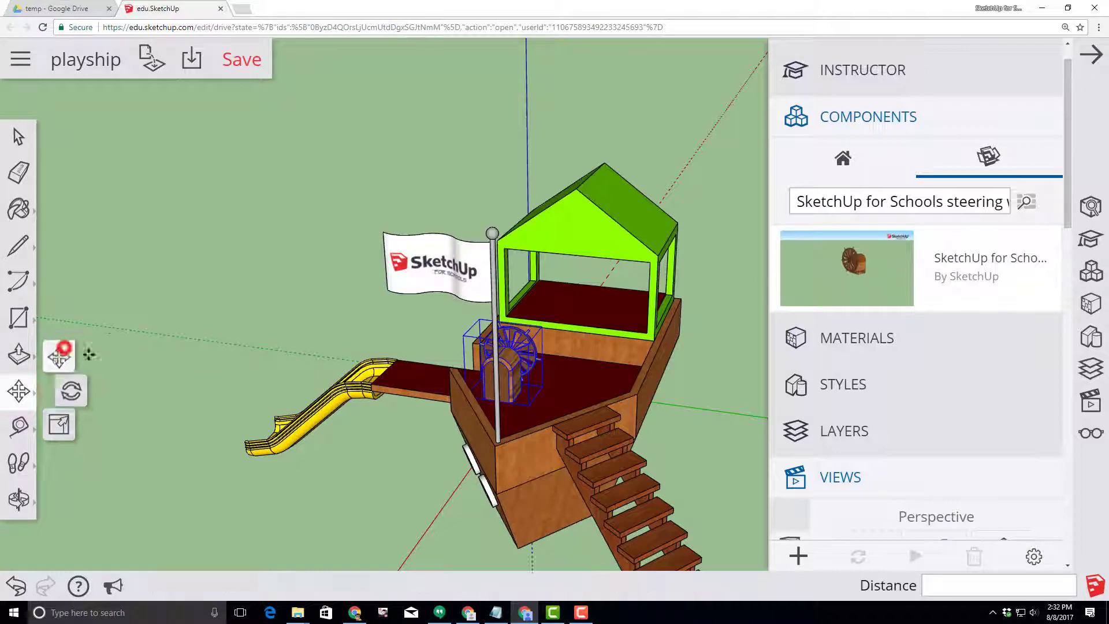
{"action": "left_click", "coordinate": [473, 383]}
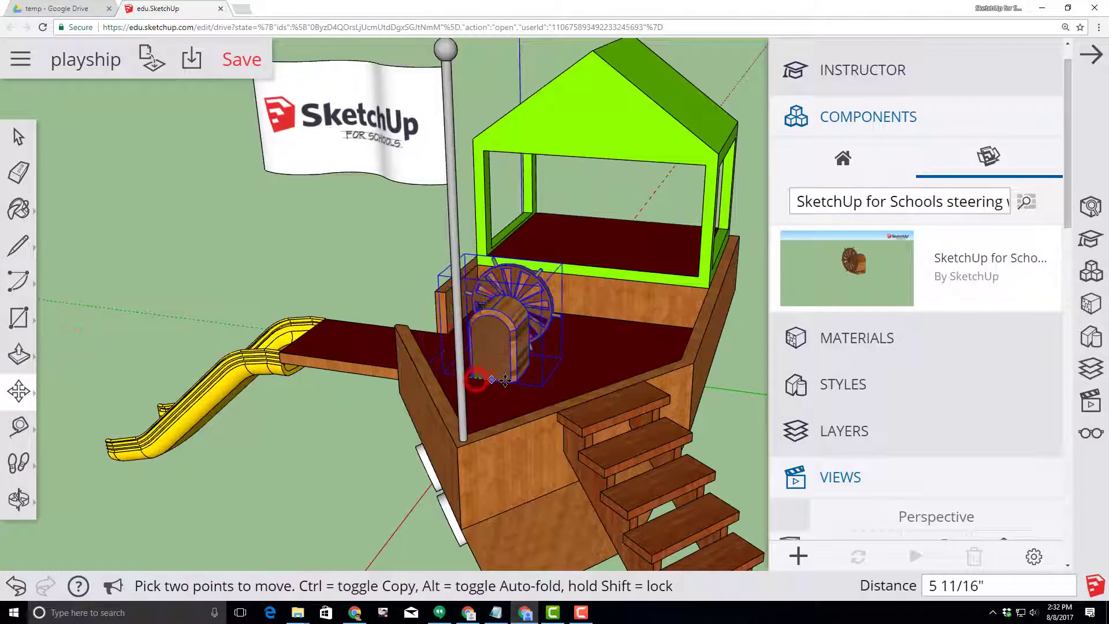
{"action": "left_click", "coordinate": [520, 385]}
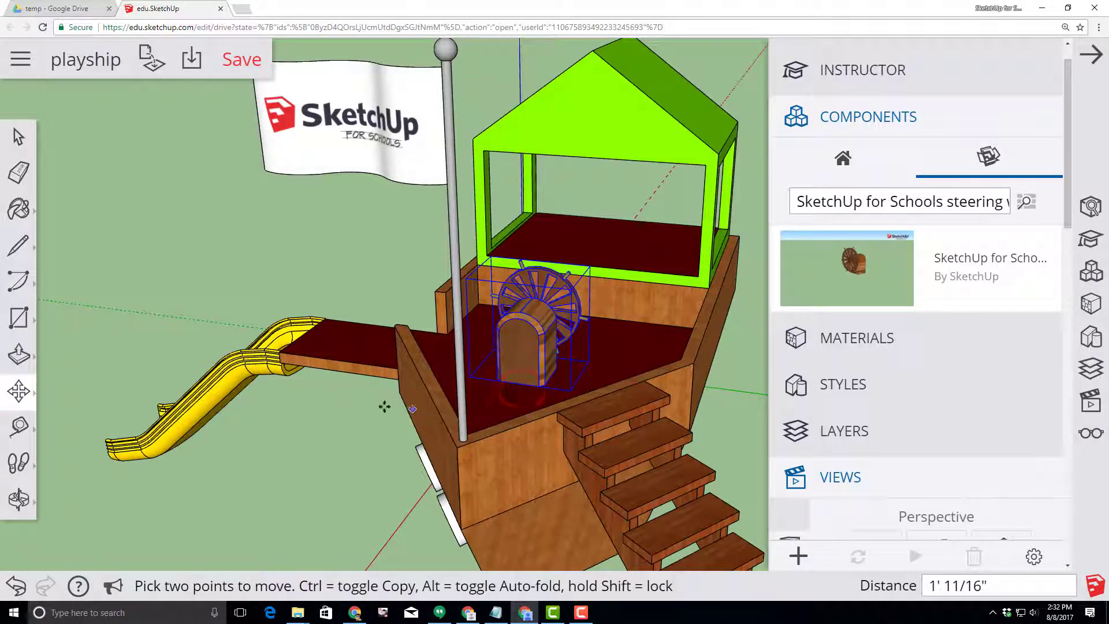
Save the model and examine the ship with its slide, stairs, flag and steering wheel from all sides.
{"action": "left_click", "coordinate": [19, 498]}
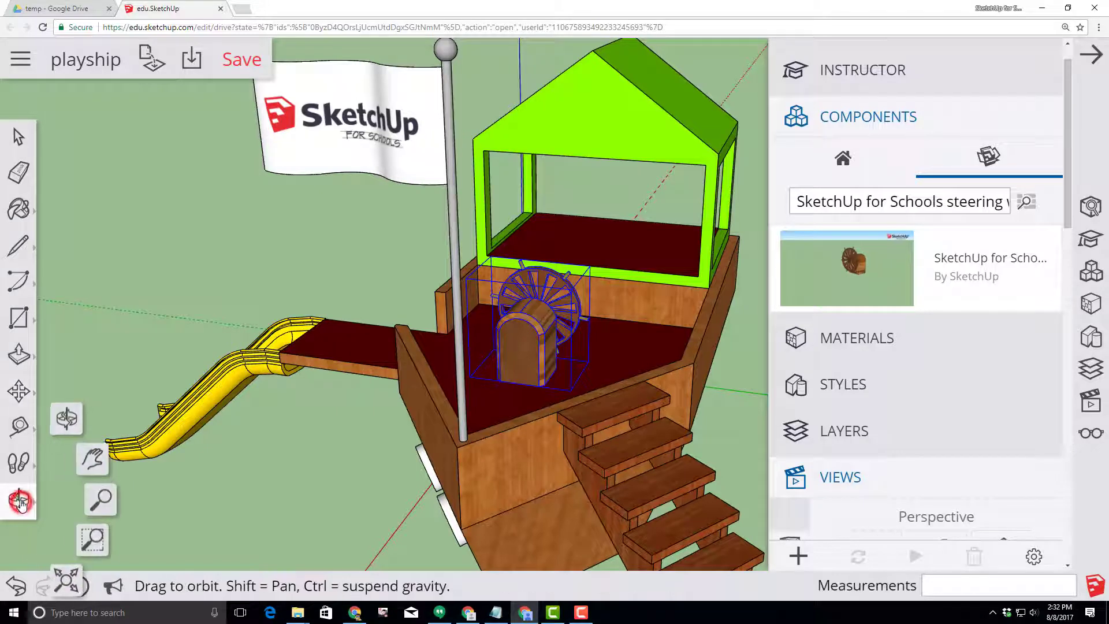
{"action": "left_click", "coordinate": [67, 420]}
{"action": "left_click_drag", "start_coordinate": [67, 418], "coordinate": [395, 420]}
{"action": "scroll", "coordinate": [394, 420], "scroll_direction": "down", "scroll_amount": 3}
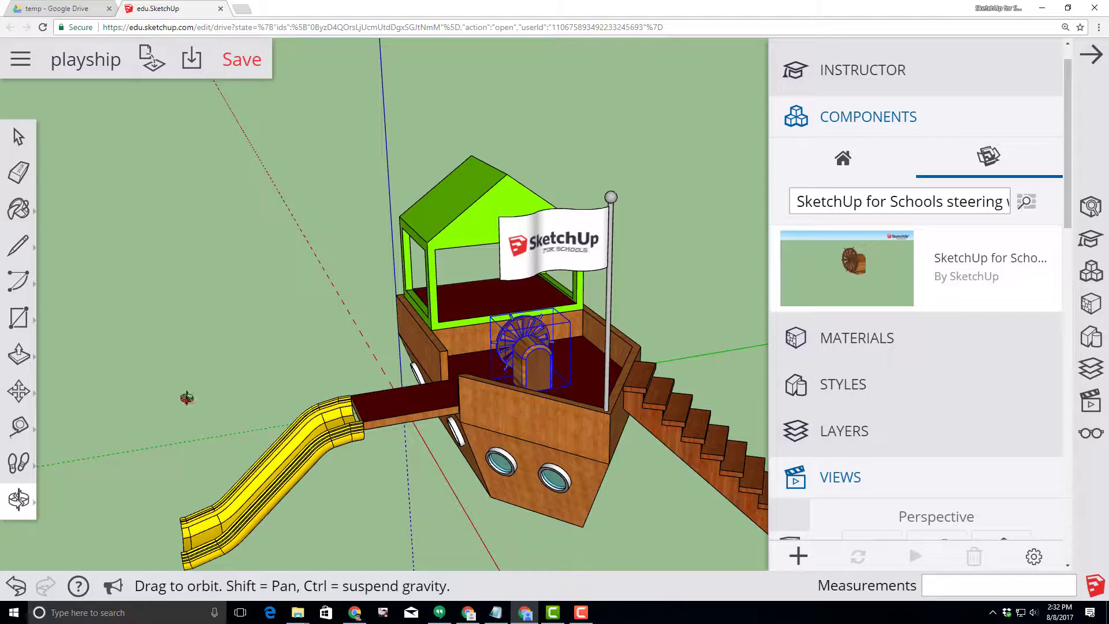
{"action": "left_click_drag", "start_coordinate": [187, 398], "coordinate": [731, 386]}
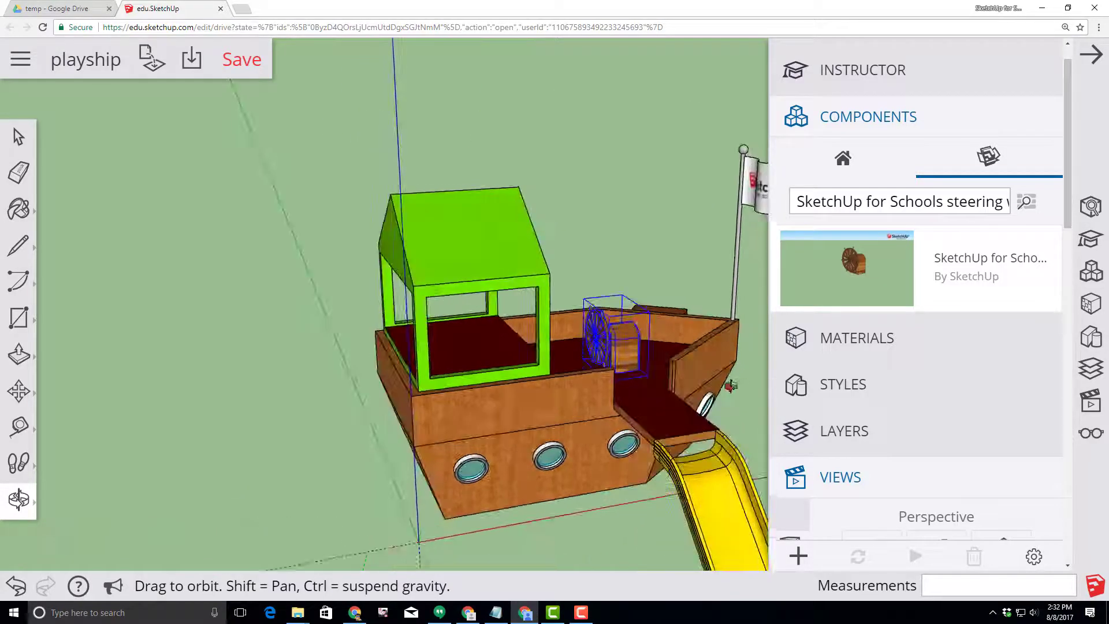
{"action": "left_click_drag", "start_coordinate": [361, 476], "coordinate": [307, 471]}
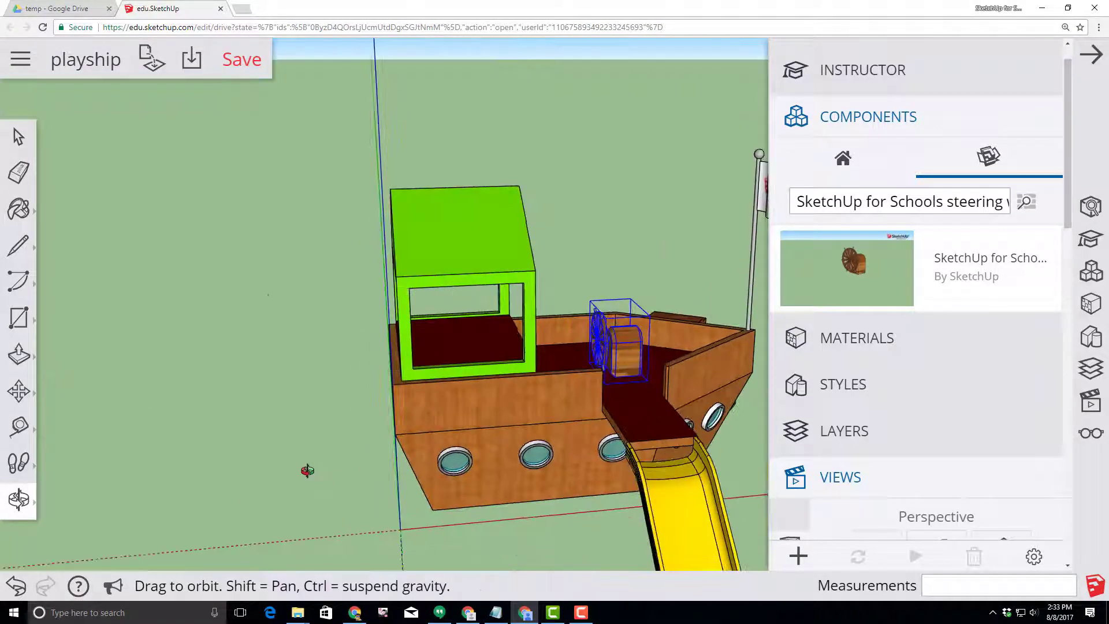
{"action": "left_click", "coordinate": [245, 69]}
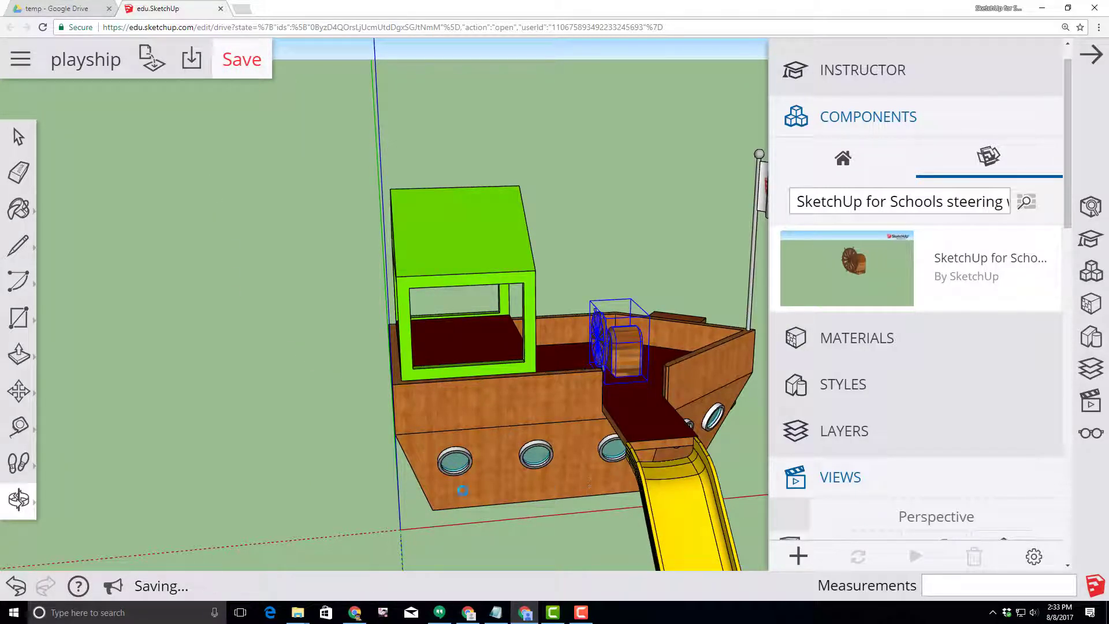
{"action": "left_click_drag", "start_coordinate": [337, 348], "coordinate": [698, 355]}
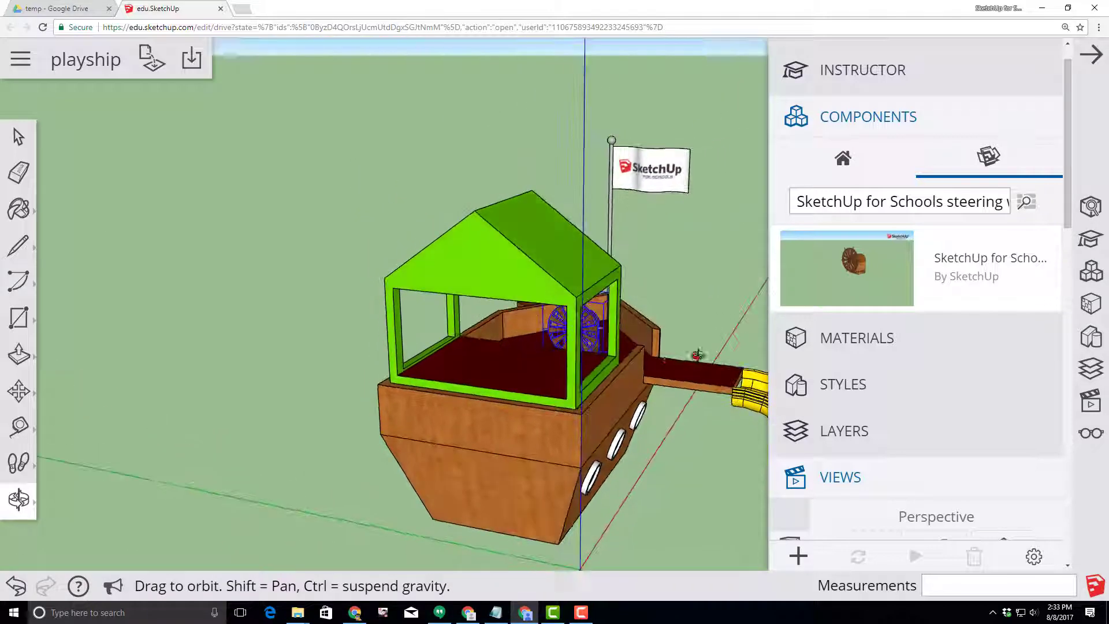
{"action": "left_click_drag", "start_coordinate": [265, 407], "coordinate": [464, 444]}
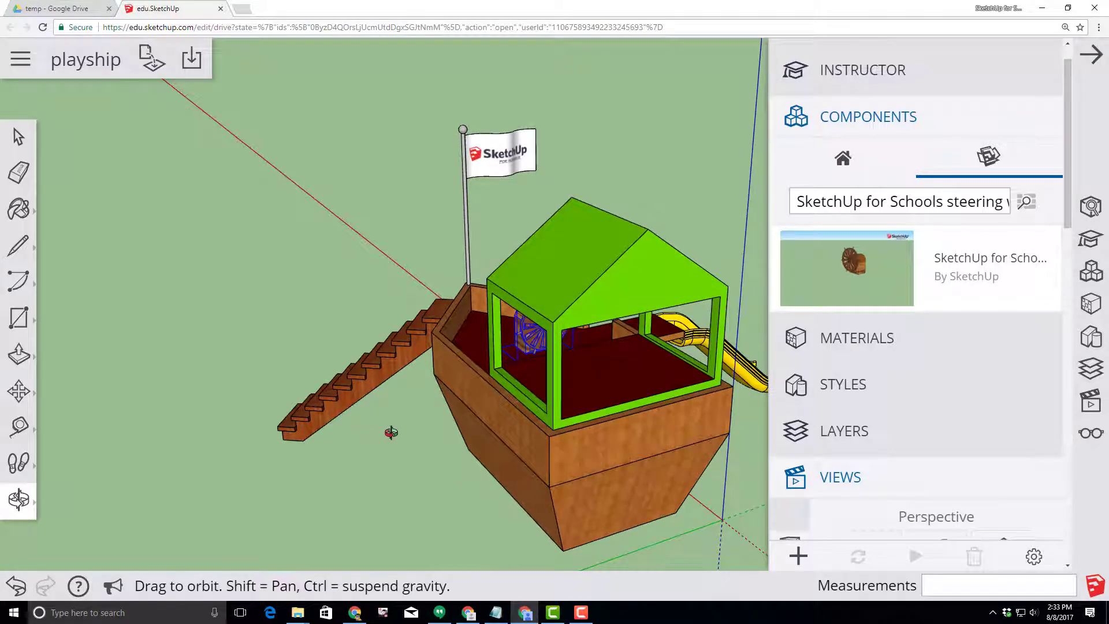